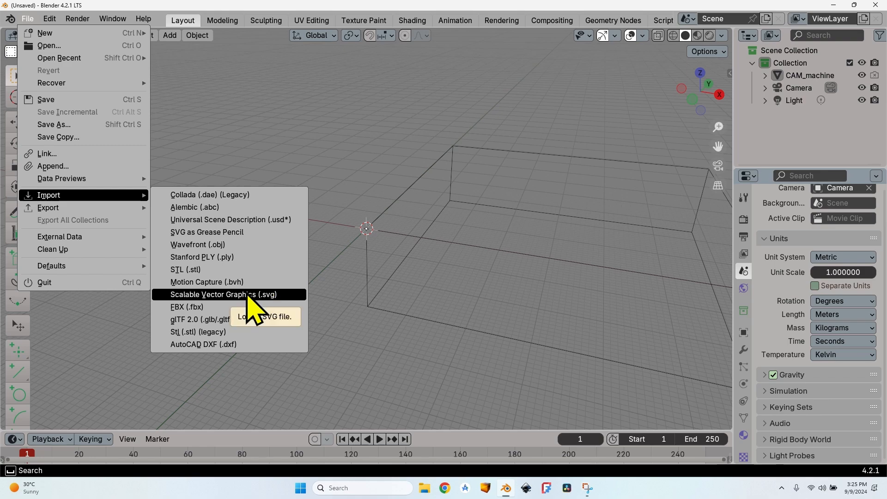
Step: Import the Wine o'clock.svg file from the Blender folder into the scene
click(247, 297)
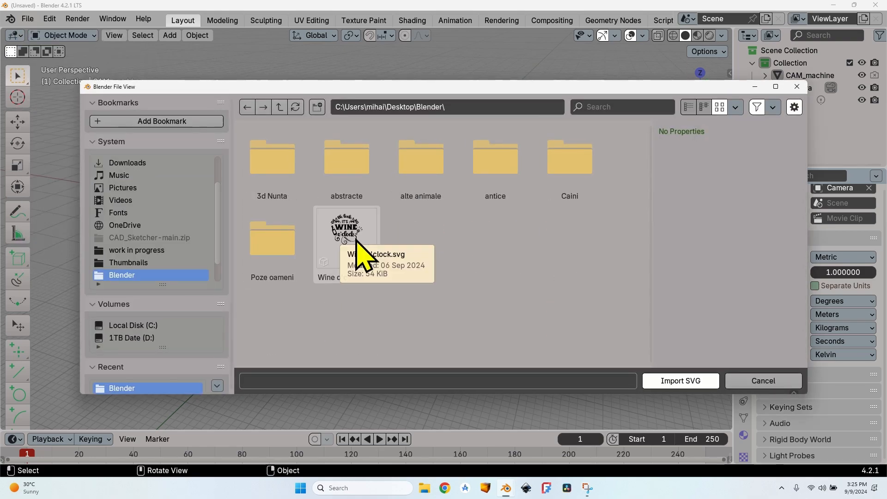
click(355, 243)
click(693, 382)
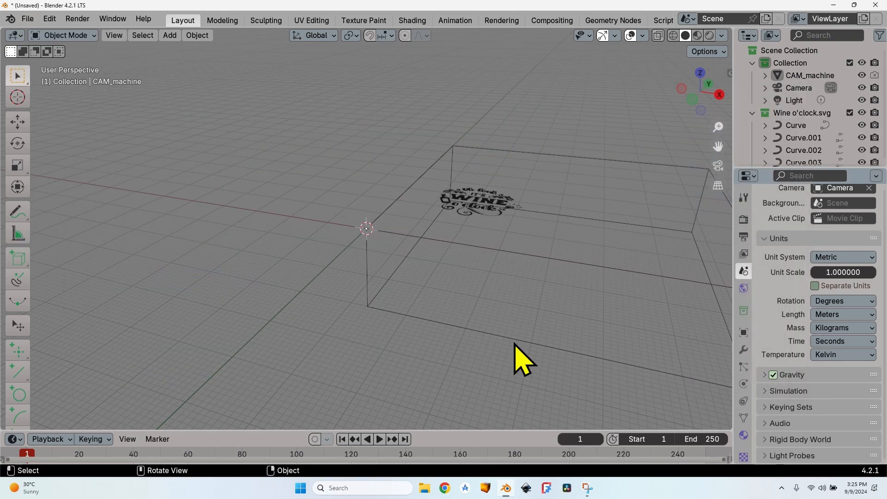
middle_drag(408, 252, 459, 85)
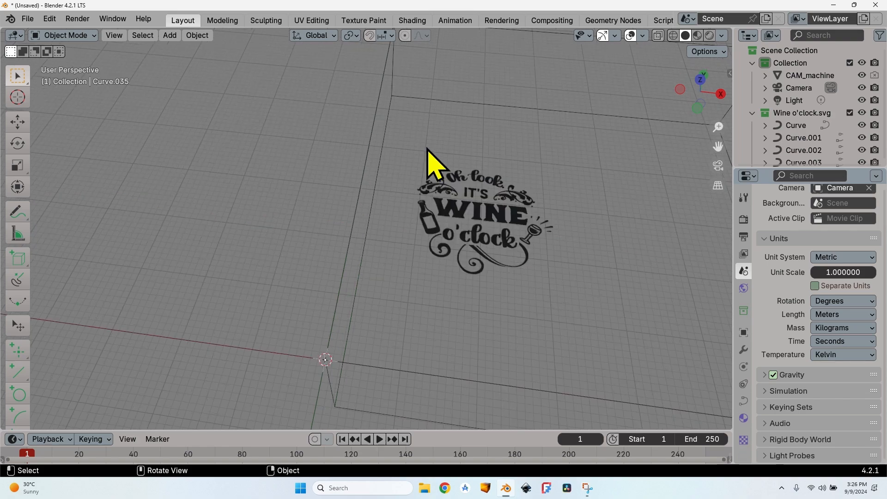
Step: Select all curves in the Wine o'clock.svg collection and join them into a single curve object
click(479, 191)
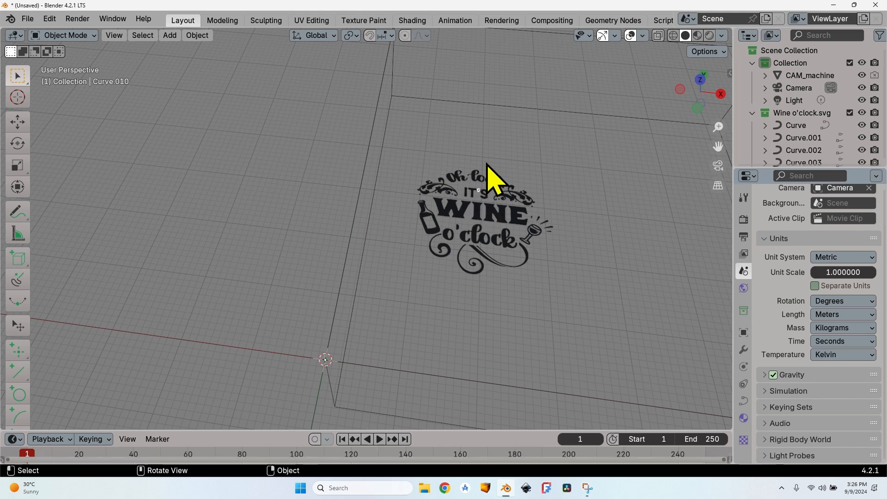
scroll(797, 138, down, 15)
scroll(794, 130, up, 15)
click(794, 122)
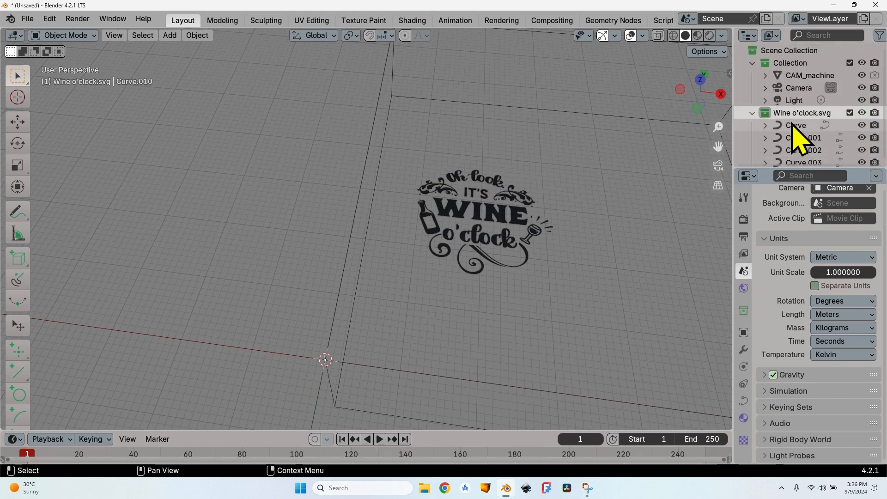
scroll(796, 134, down, 15)
key(a)
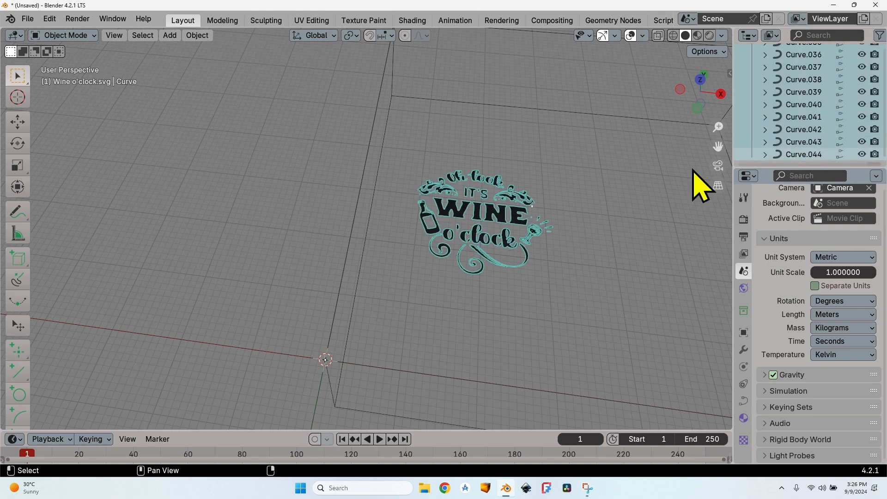
key(ctrl+j)
scroll(781, 121, up, 5)
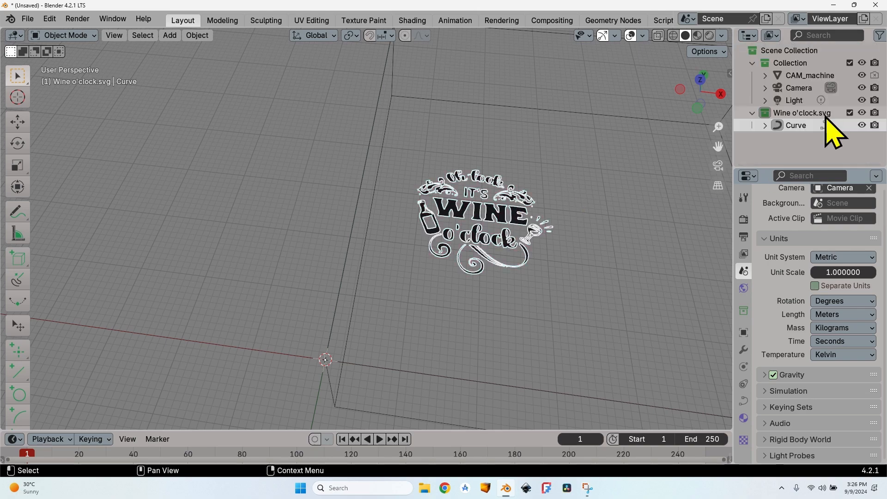
Step: Move the joined wine design close to the world origin, inside the front corner of the CAM machine outline
click(474, 156)
click(491, 212)
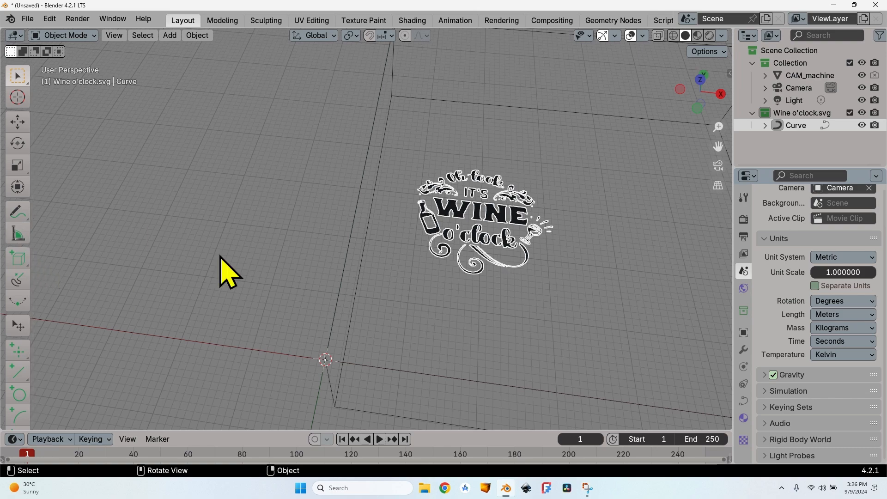
key(shift+space)
key(g)
middle_drag(353, 340, 362, 273)
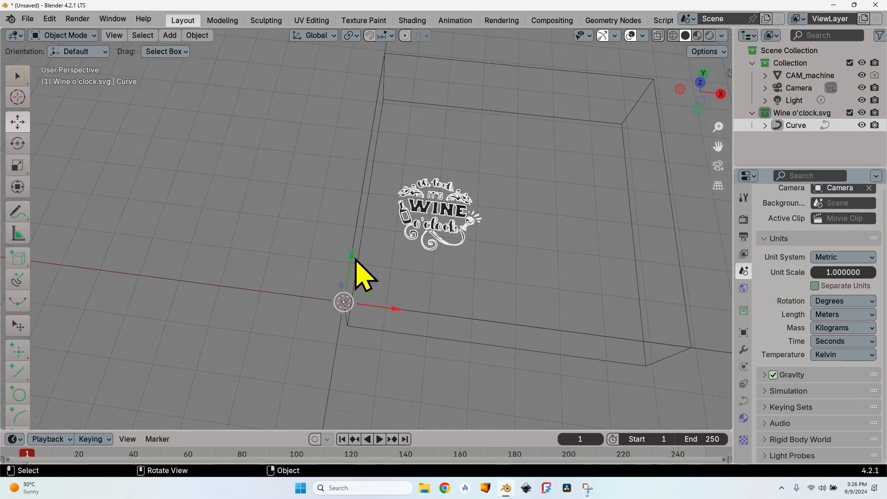
mouse_move(342, 303)
mouse_down()
mouse_move(345, 291)
mouse_move(333, 367)
mouse_move(347, 317)
mouse_up()
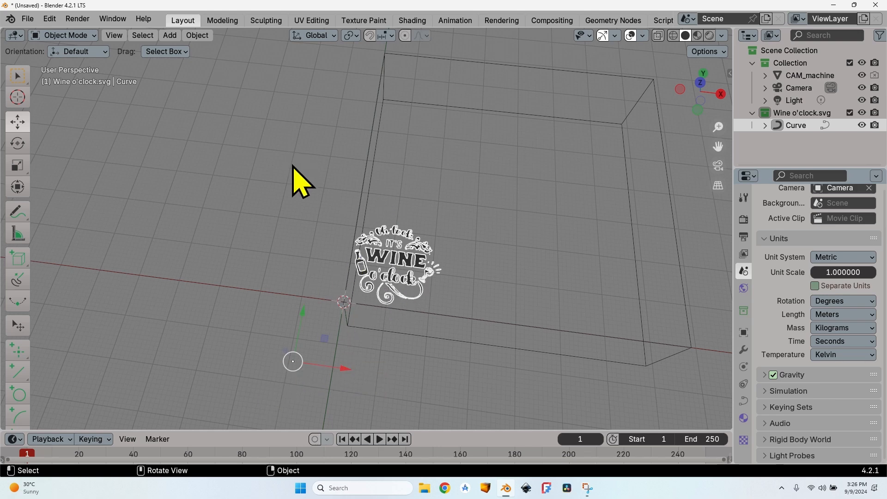
Step: Set the origin of the wine curve to the 3D cursor
click(197, 35)
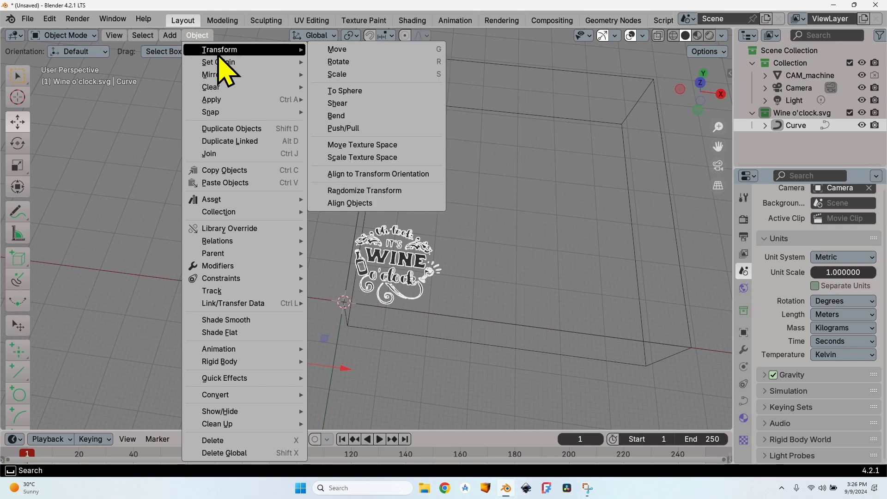
mouse_move(296, 62)
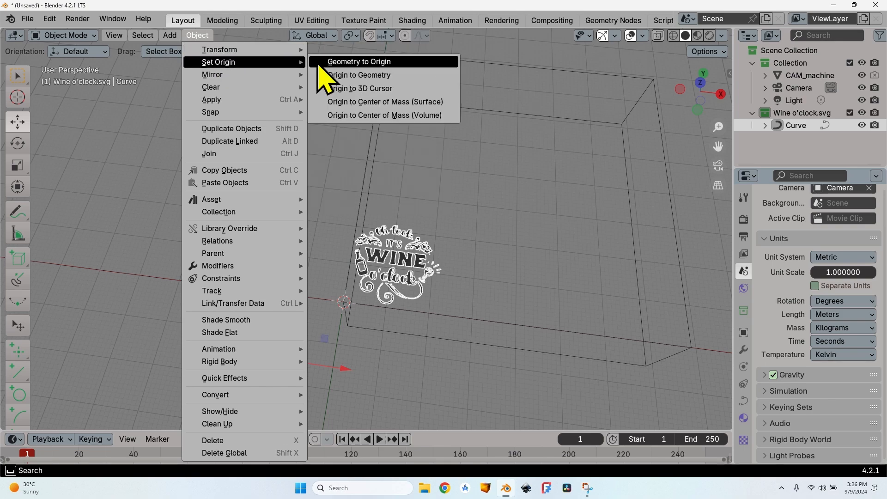
click(391, 88)
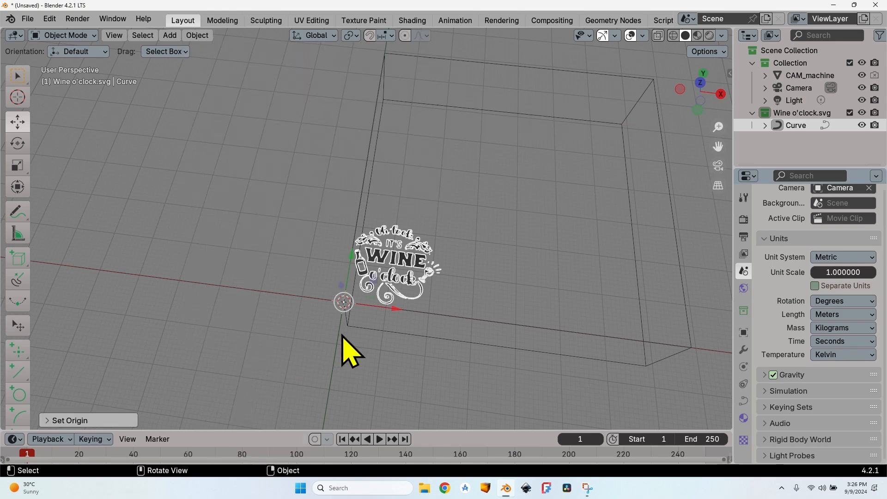
Step: Run Remove Curve Doubles on the wine curve with Keep Bezier off and a merge distance of 0.000
middle_drag(340, 350, 340, 370)
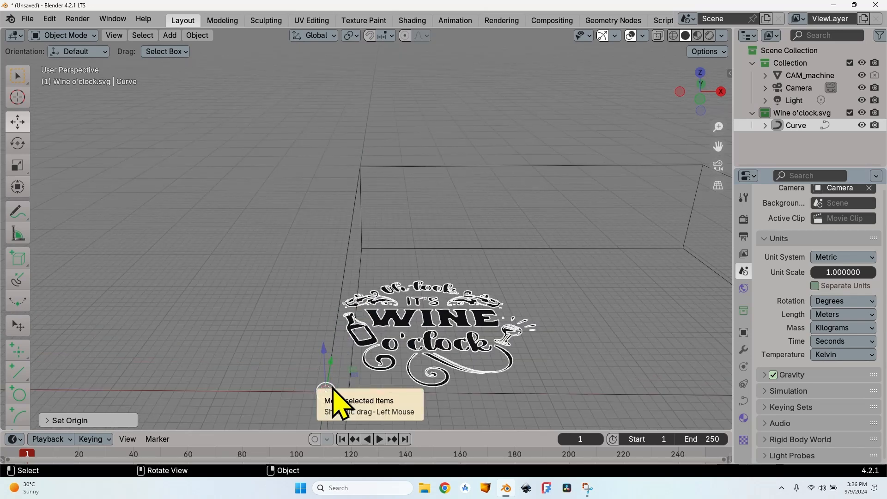
scroll(389, 278, down, 1)
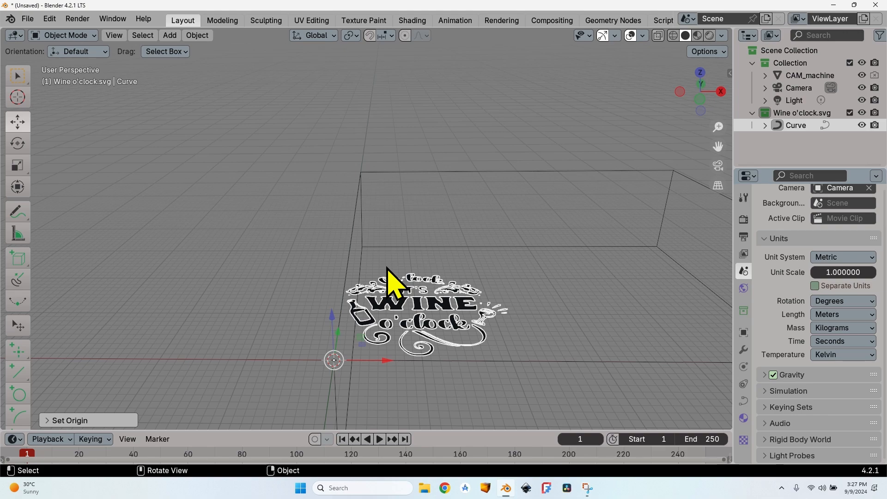
middle_drag(416, 293, 396, 299)
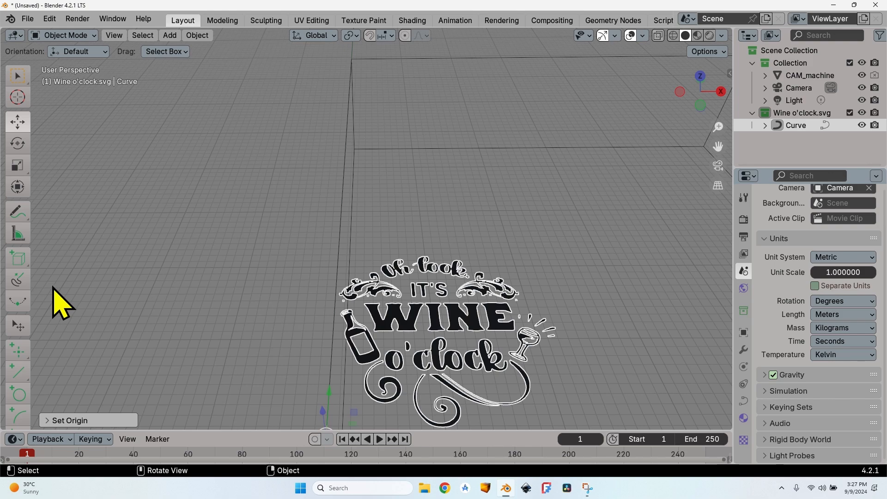
drag(31, 274, 145, 275)
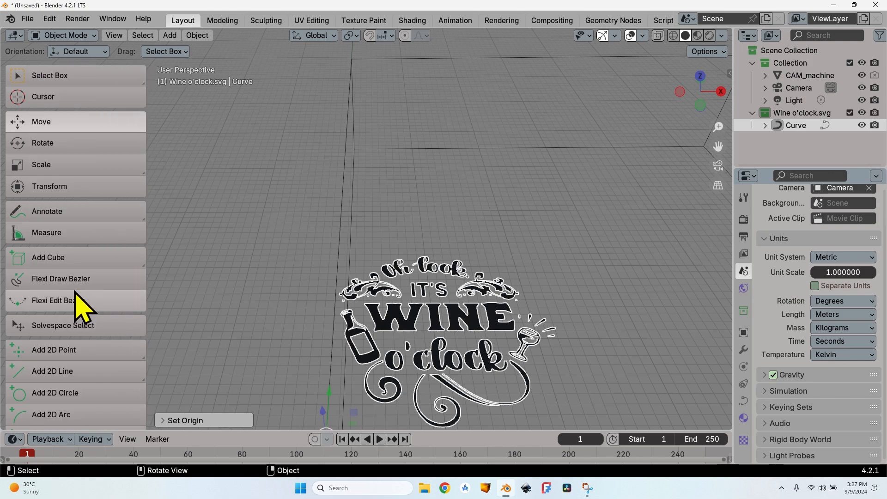
scroll(76, 302, down, 12)
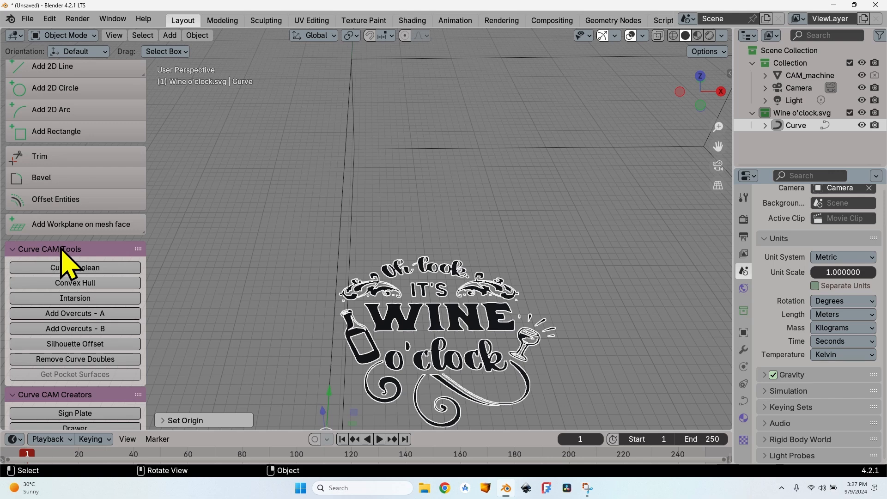
click(82, 360)
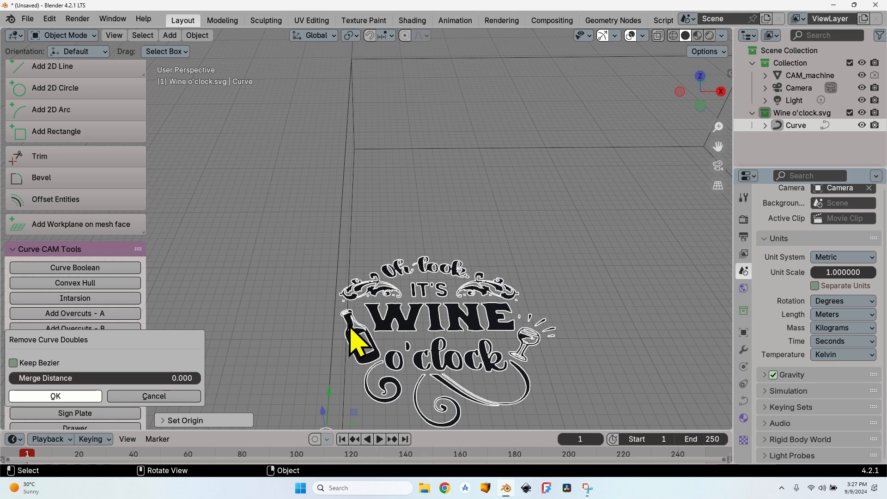
click(56, 396)
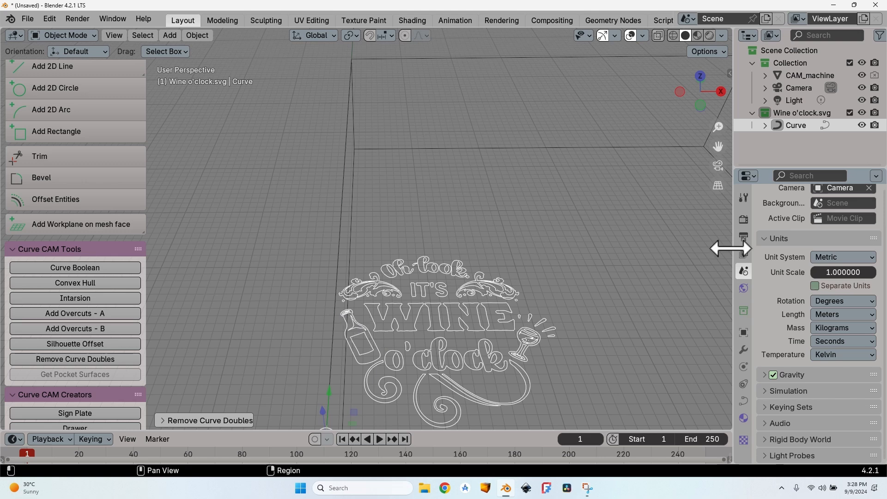
Step: Set the scene's render engine to CNC CAM
click(743, 220)
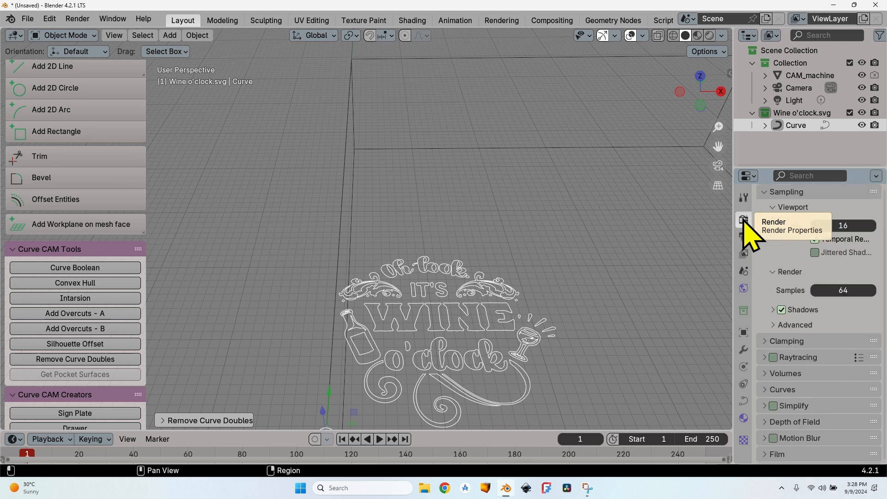
click(837, 217)
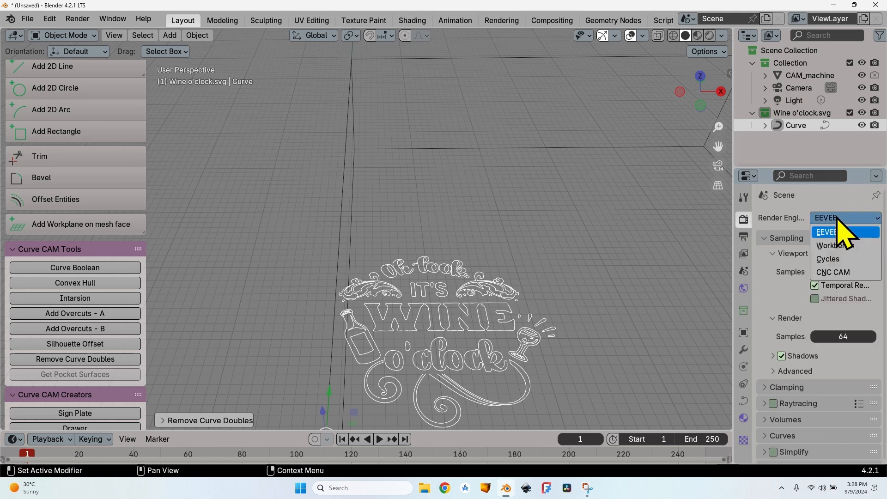
click(847, 272)
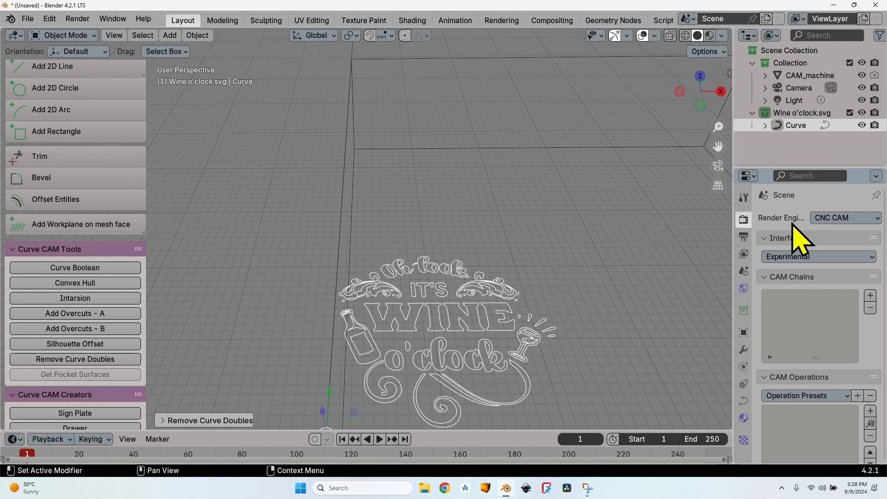
Step: Review the CAM machine settings, and set the scene's length unit to Millimeters
scroll(796, 245, down, 8)
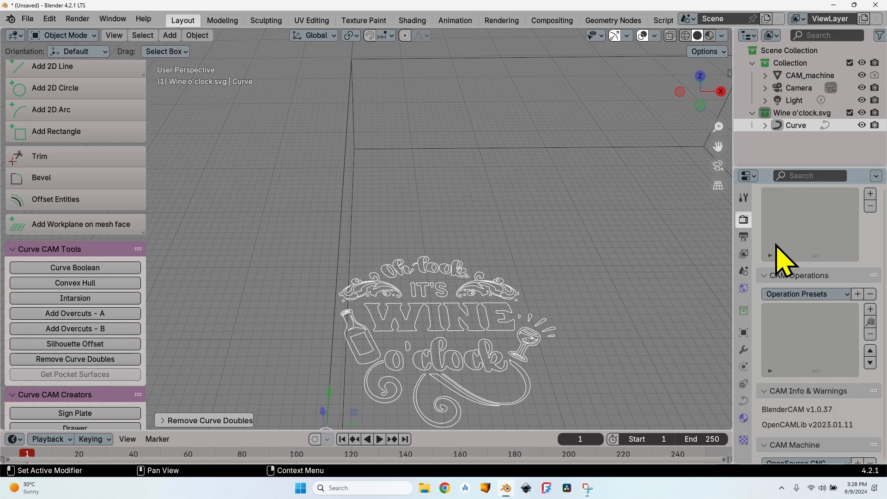
scroll(785, 266, down, 1)
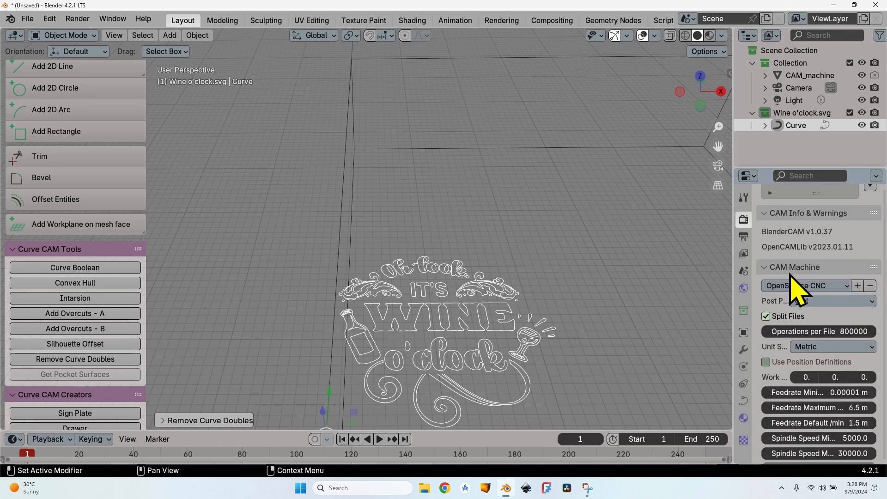
scroll(799, 280, down, 2)
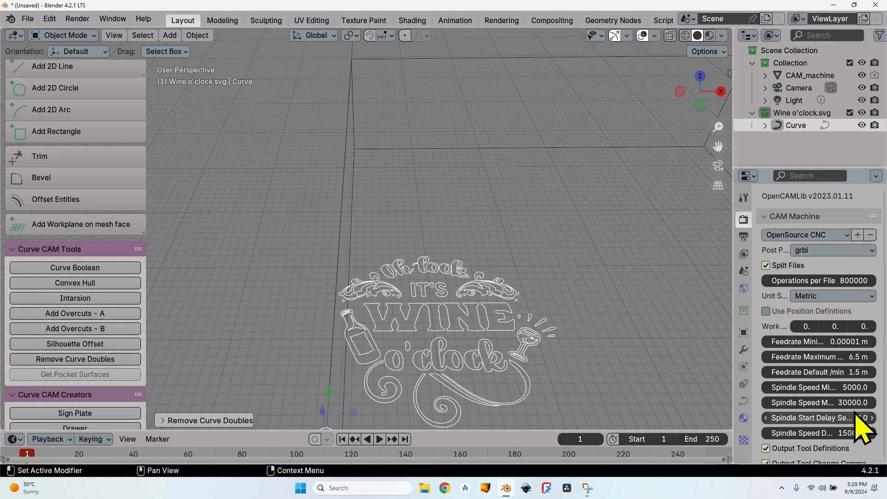
click(744, 273)
click(851, 315)
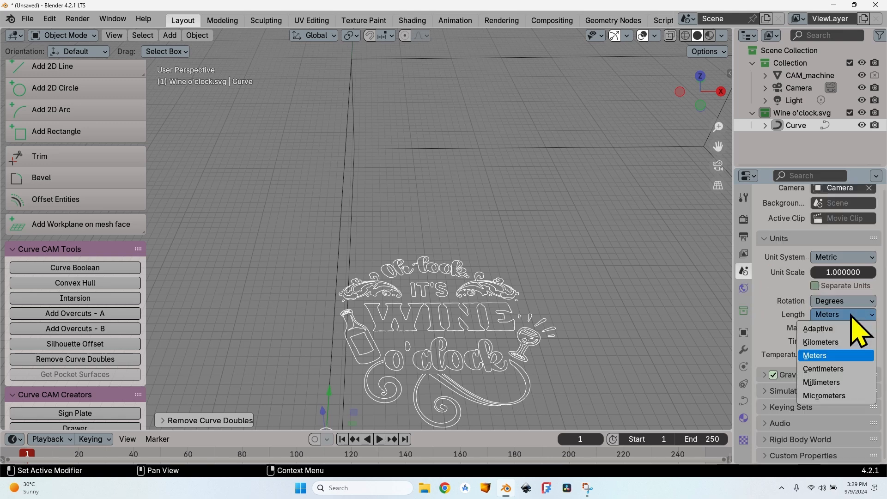
click(847, 382)
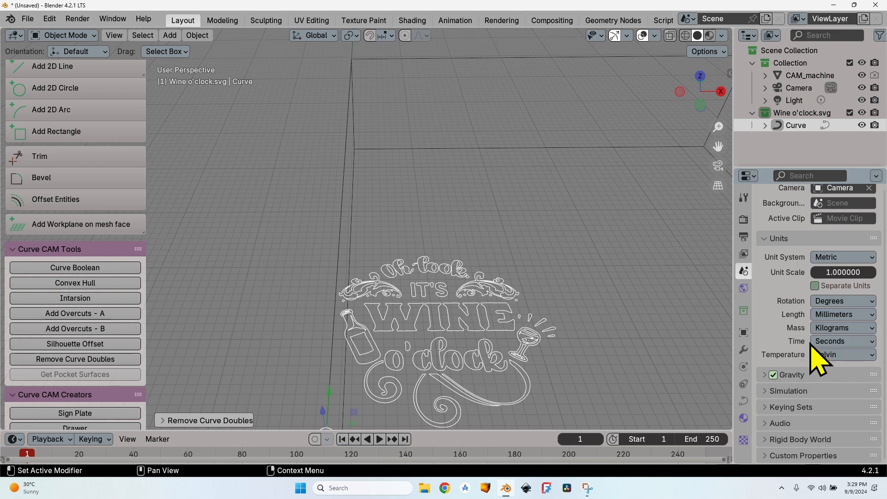
Step: Return to the CAM machine settings, widen the properties editor and keep Metric as the machine's unit system
click(744, 219)
scroll(777, 326, down, 12)
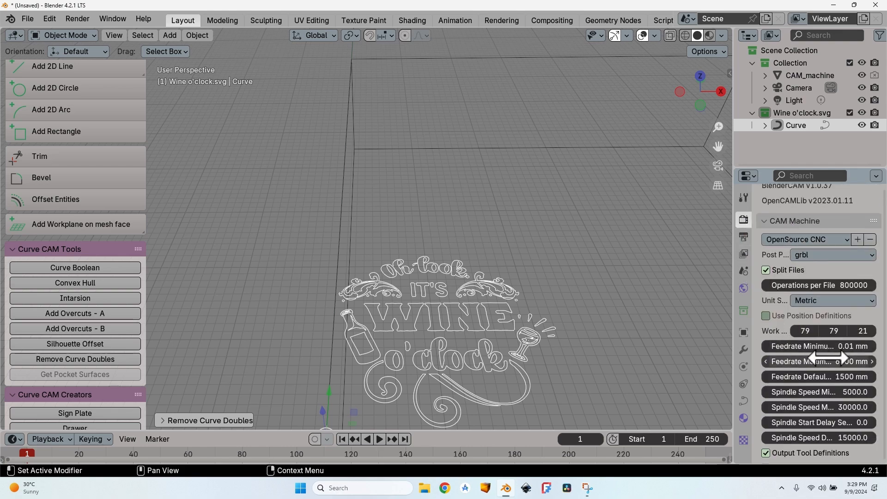
drag(729, 314, 681, 313)
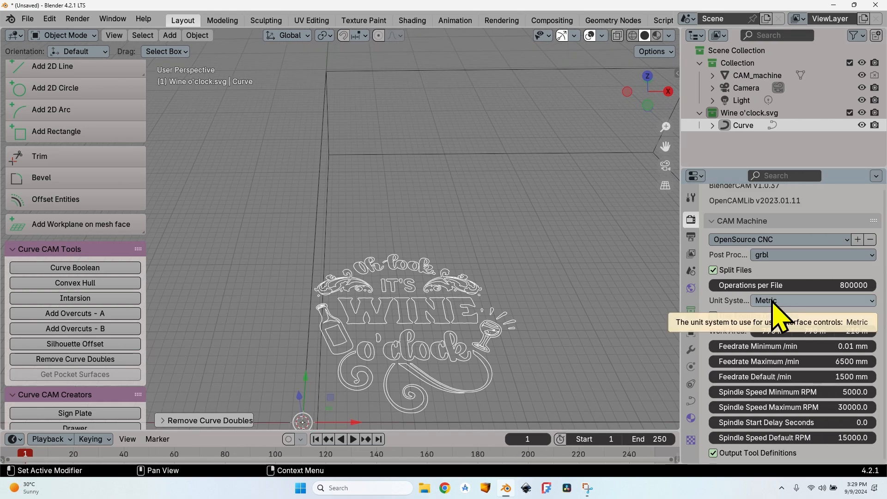
click(771, 301)
click(785, 303)
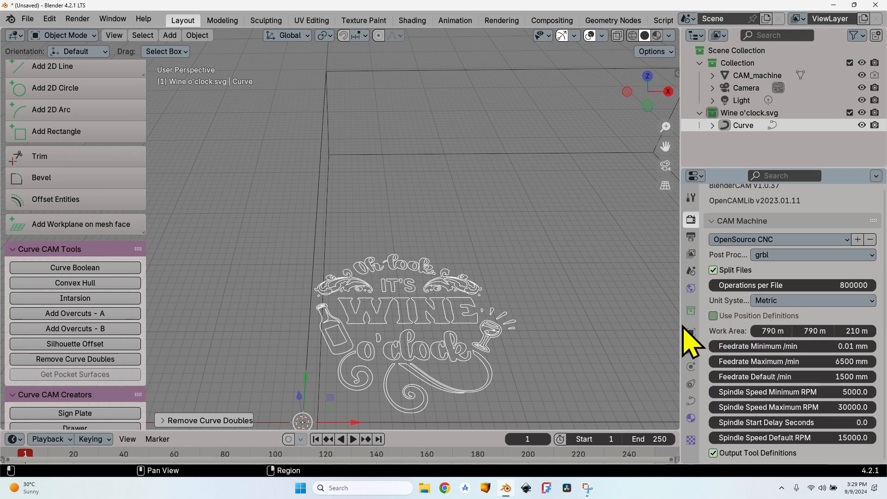
Step: Widen the properties editor further and open the X value of the machine's work area for editing
mouse_move(679, 324)
mouse_down()
mouse_move(625, 324)
mouse_move(676, 324)
mouse_up()
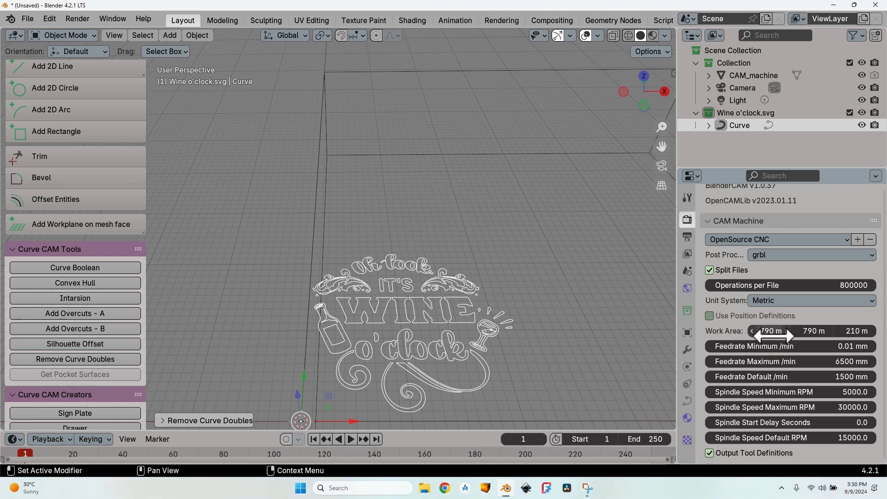
drag(677, 317, 639, 317)
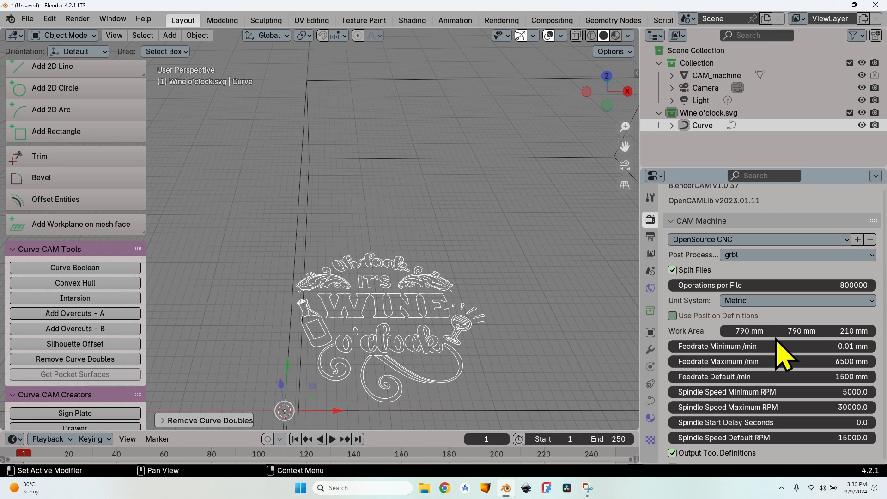
click(748, 330)
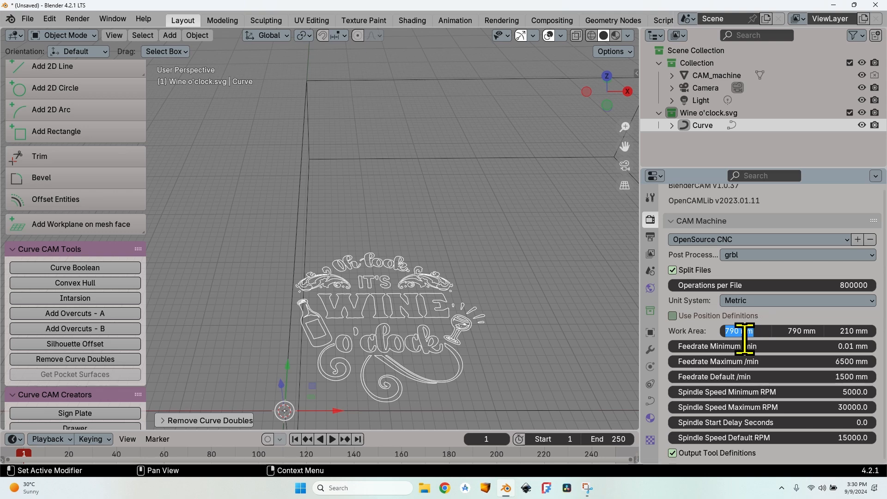
click(779, 334)
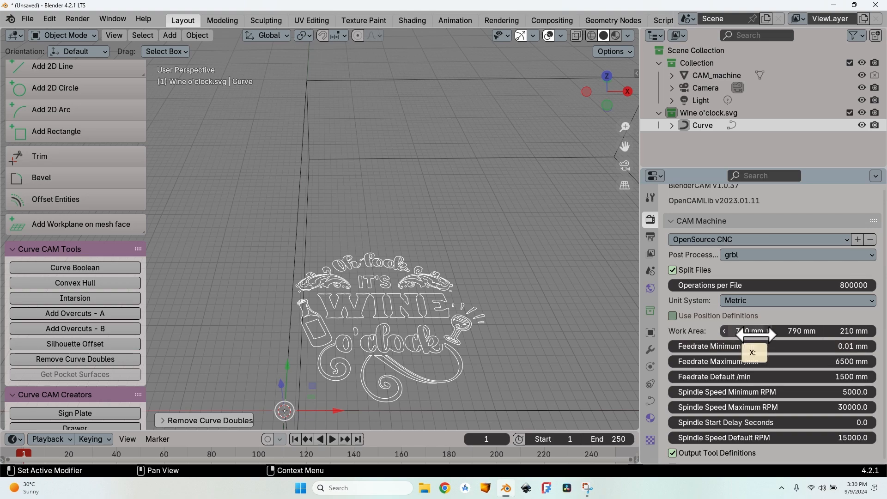
Step: Set the CAM machine's maximum feedrate to 1000 mm per minute
scroll(386, 234, down, 4)
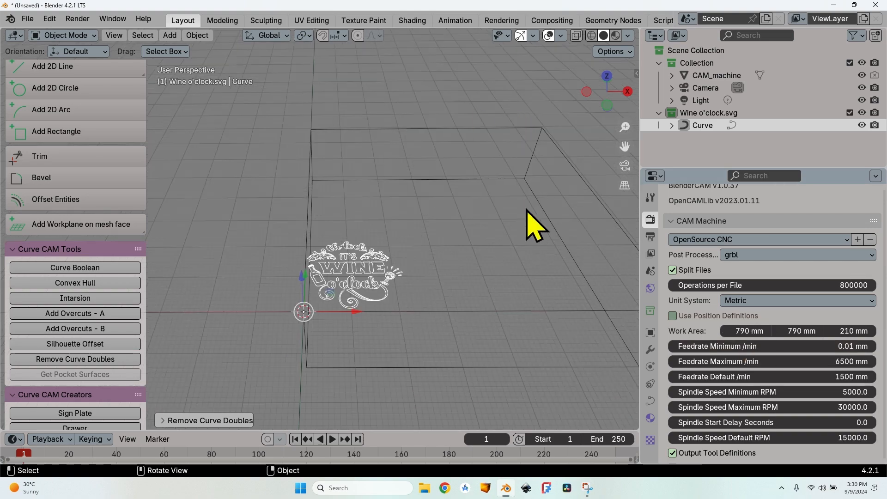
scroll(570, 269, down, 1)
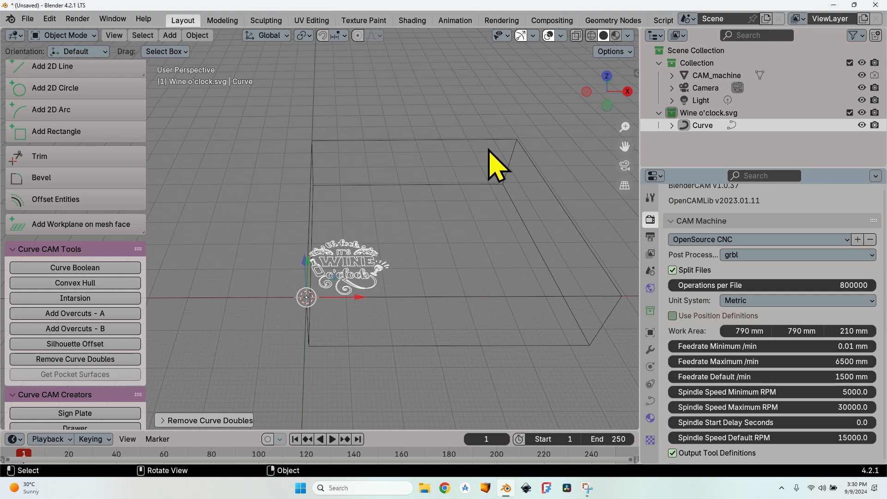
scroll(510, 268, down, 1)
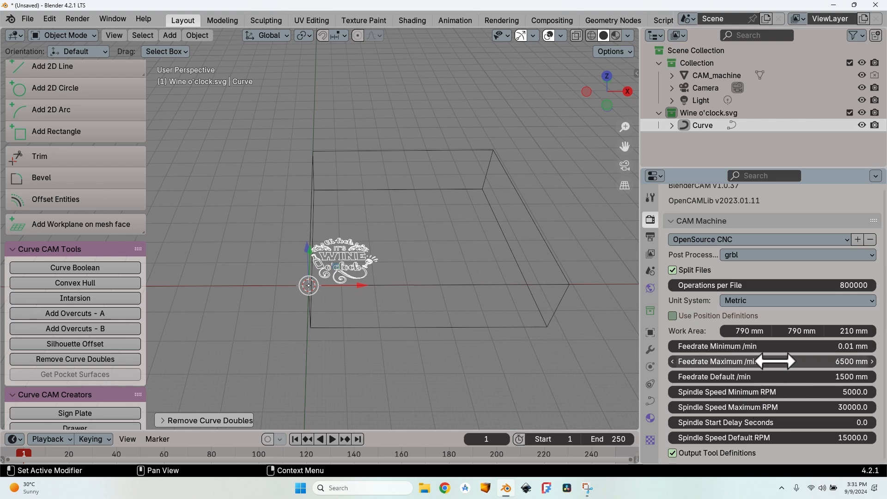
click(851, 362)
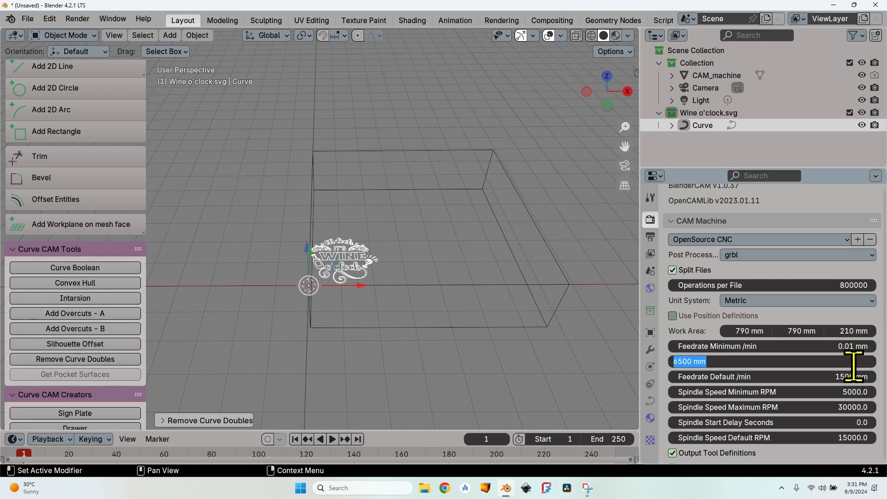
text(1000)
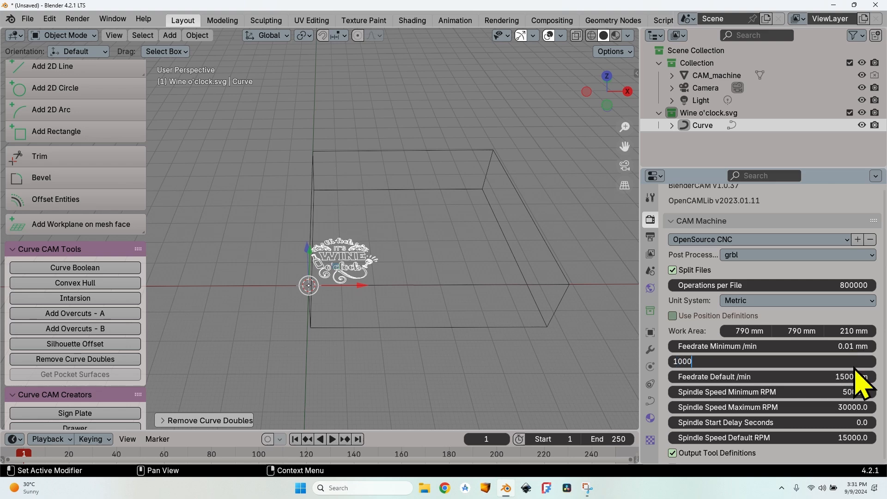
key(Return)
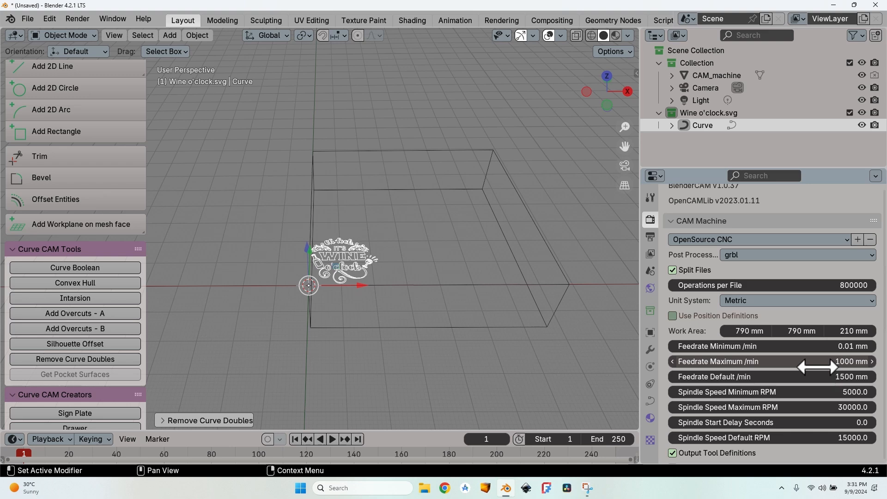
Step: Set the CAM machine's maximum feedrate to 6500 mm and its default feedrate to 2500 mm per minute
click(816, 364)
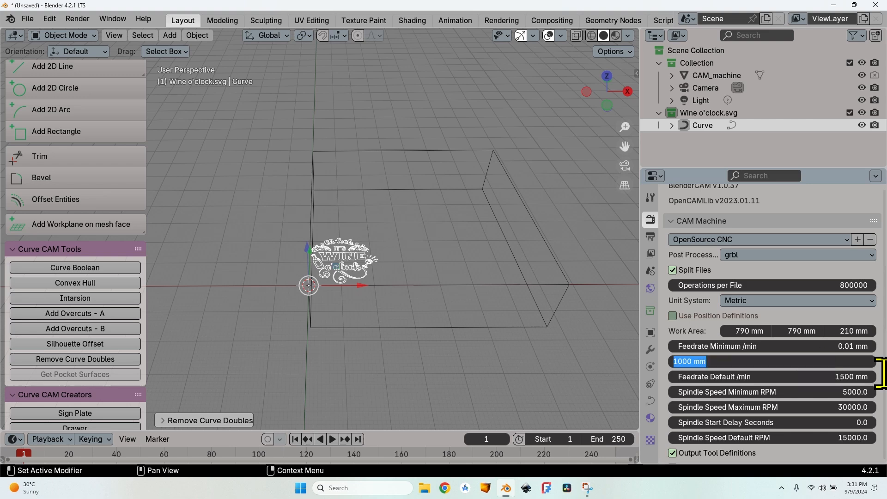
text(6500)
key(Tab)
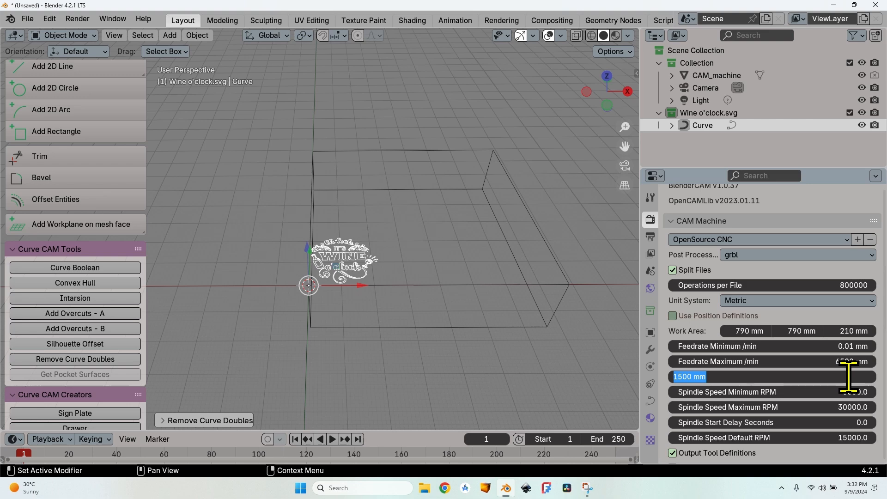
text(2500)
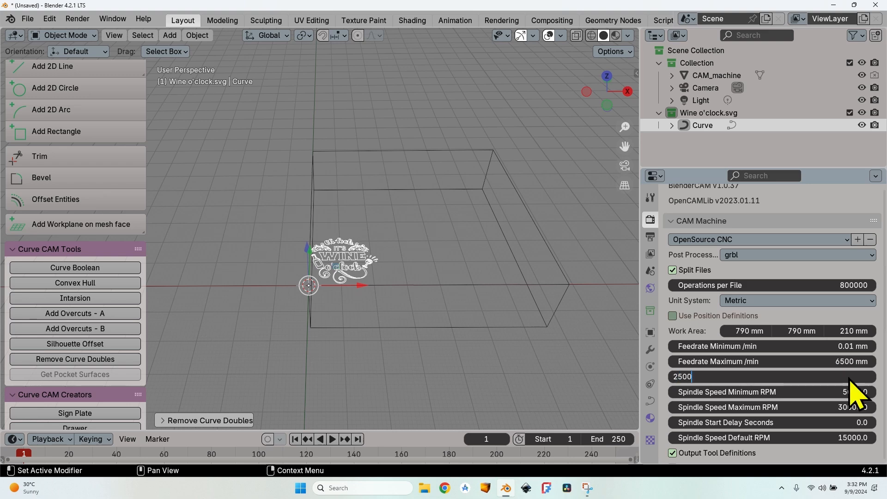
key(Return)
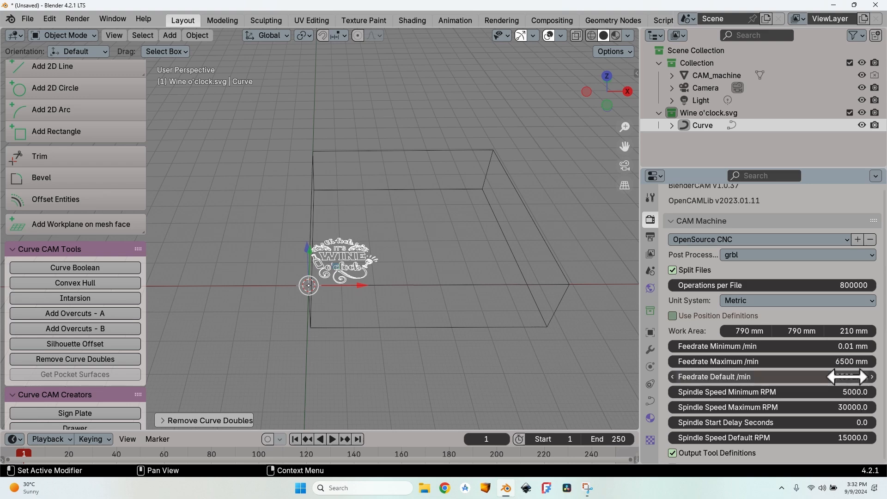
Step: Set the machine's maximum spindle speed to 24000 RPM and the spindle start delay to 6 seconds
click(820, 407)
text(24000)
key(Return)
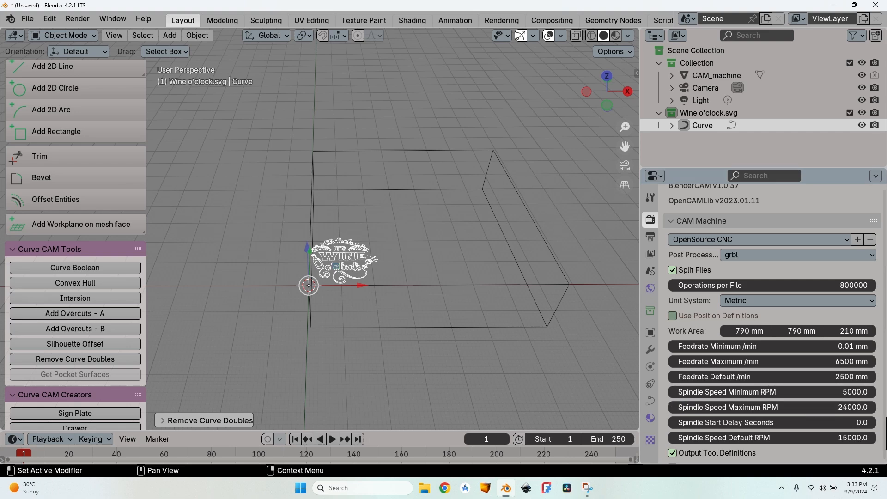
click(807, 421)
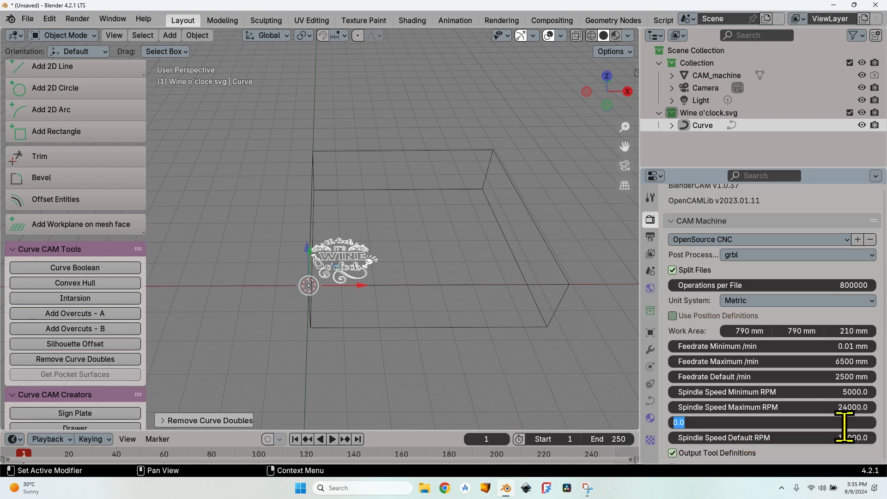
text(6)
key(Return)
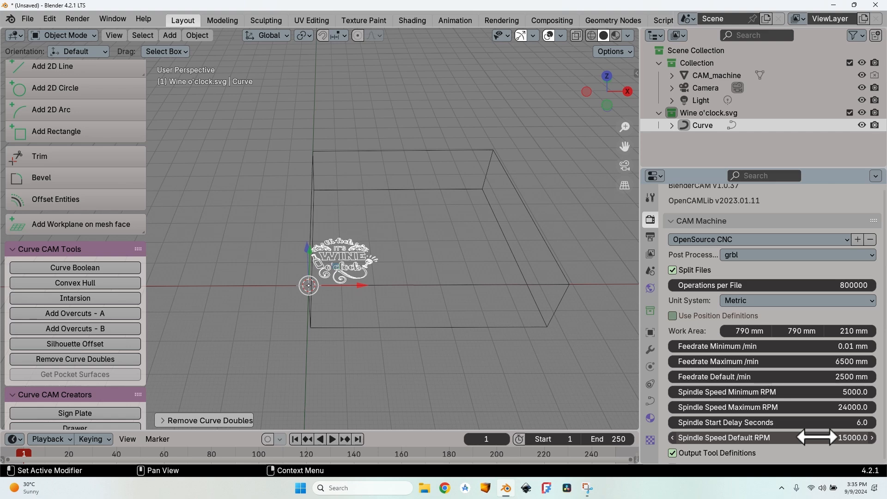
Step: Review the remaining CAM machine options and the available post processors, keeping grbl
scroll(738, 367, down, 5)
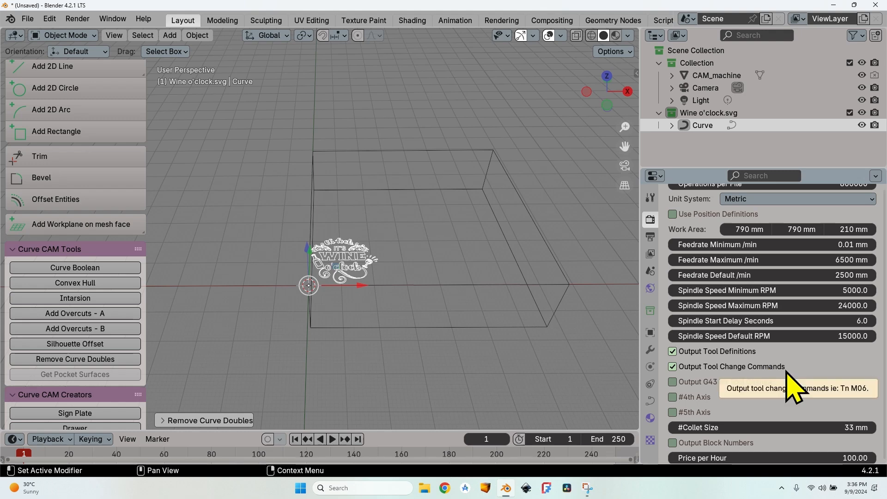
scroll(793, 387, down, 1)
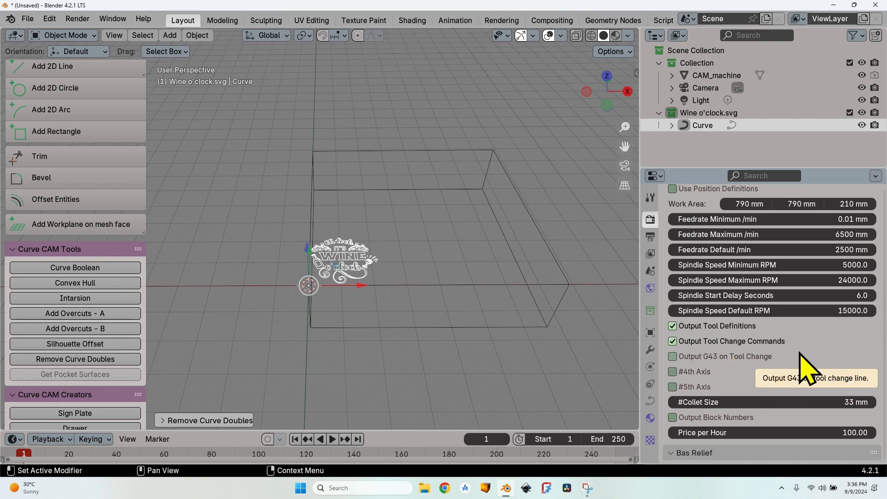
scroll(800, 365, down, 1)
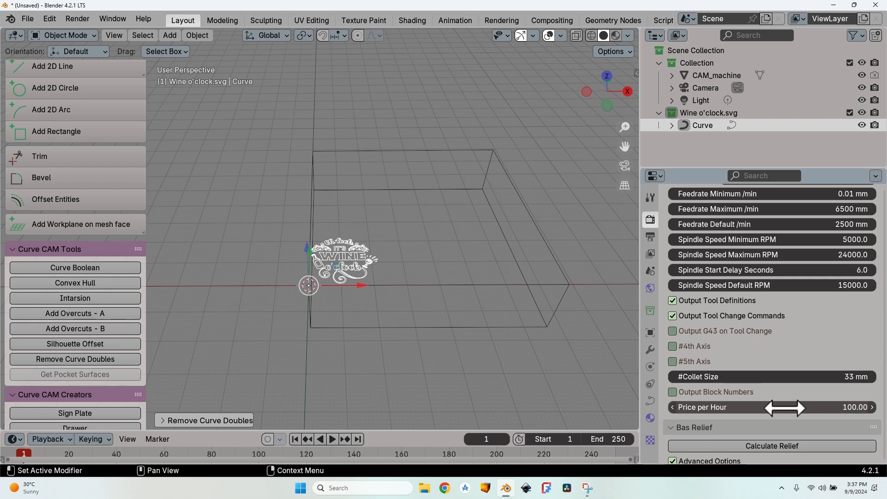
scroll(748, 302, up, 8)
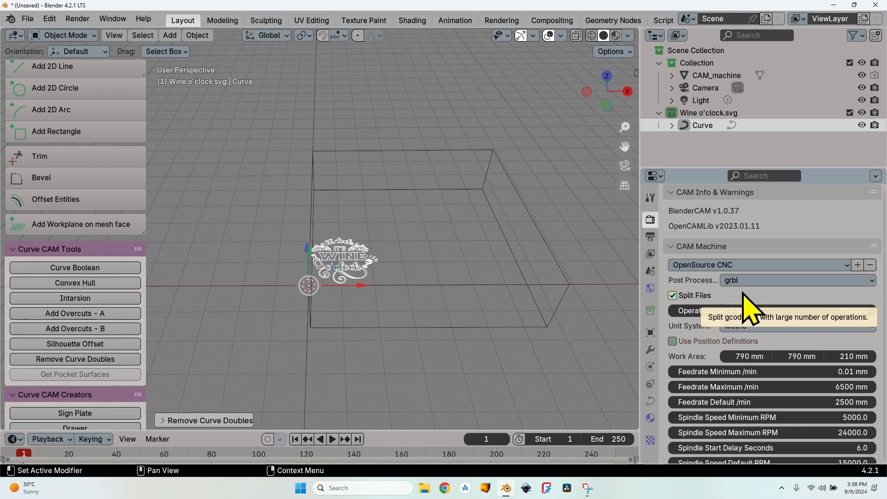
click(753, 280)
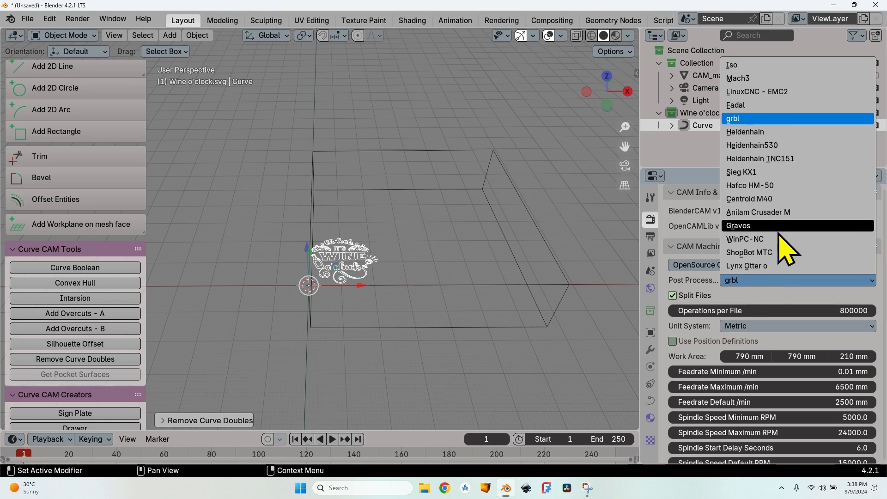
click(756, 282)
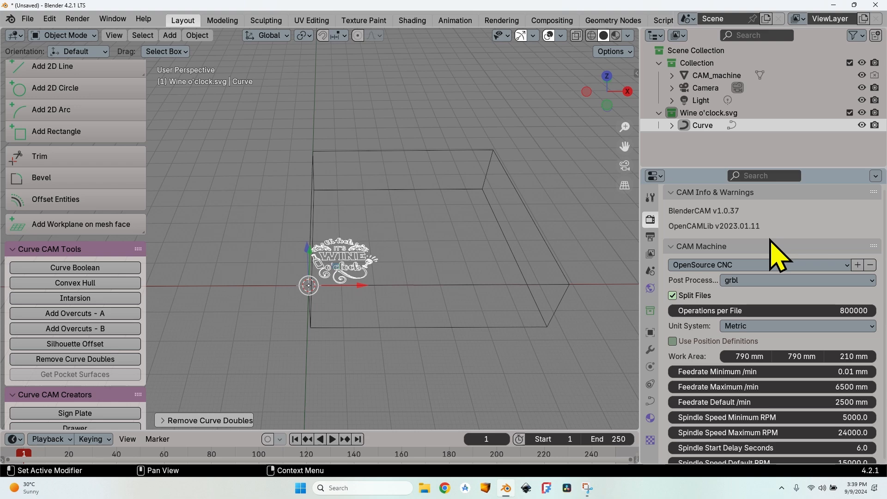
Step: Add a new CAM operation for the selected Wine o'clock curve
scroll(770, 241, up, 2)
scroll(770, 241, up, 15)
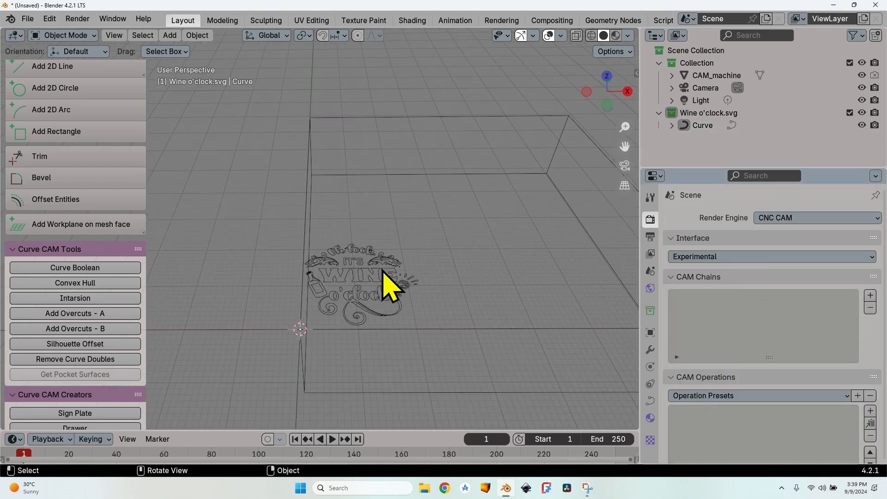
click(382, 269)
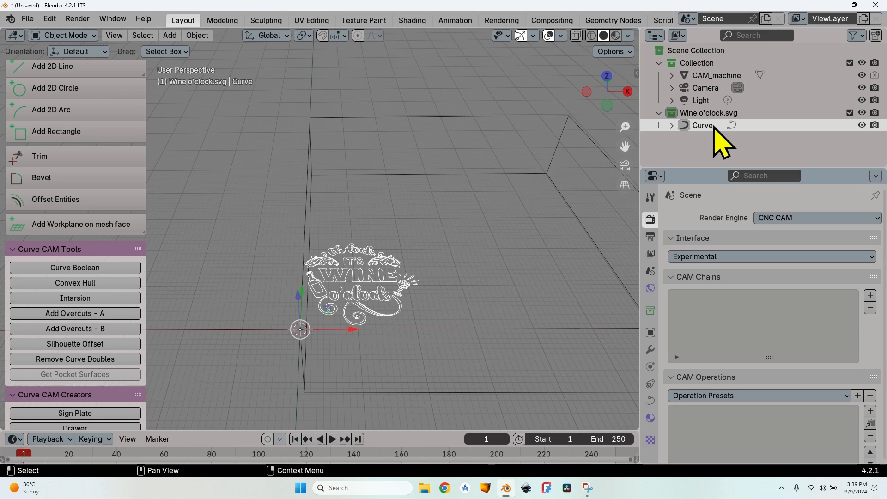
scroll(871, 402, down, 3)
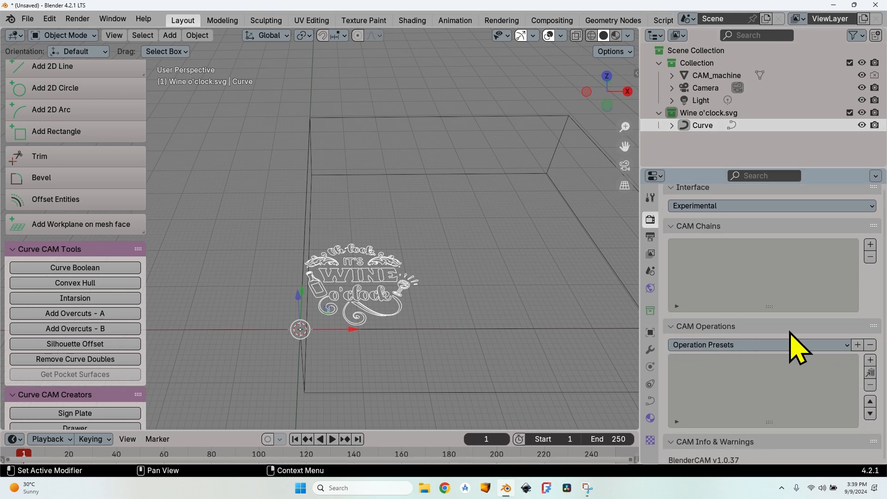
click(870, 360)
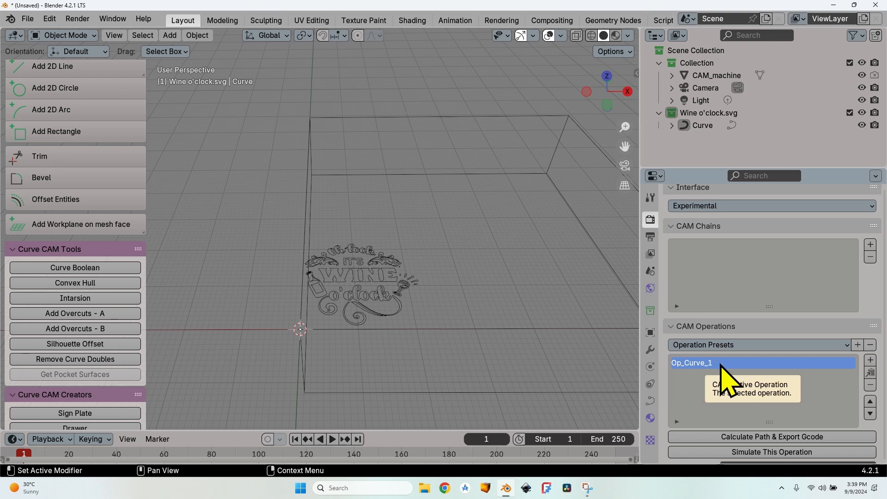
Step: Set the curve operation's machining strategy to Medial axis
scroll(695, 372, down, 2)
scroll(694, 365, down, 4)
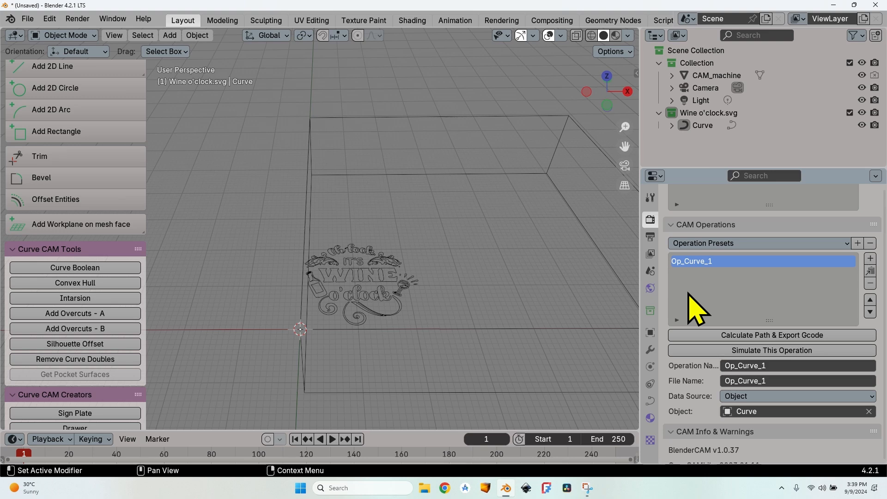
scroll(693, 307, down, 10)
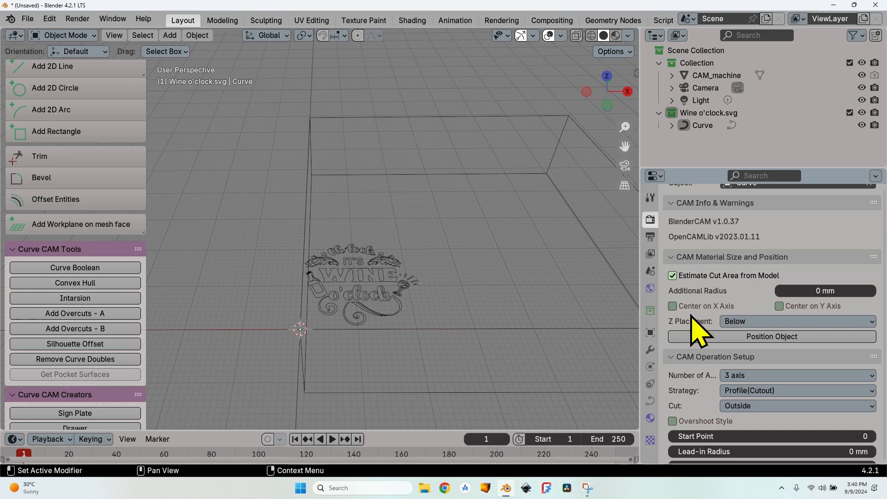
scroll(704, 321, down, 3)
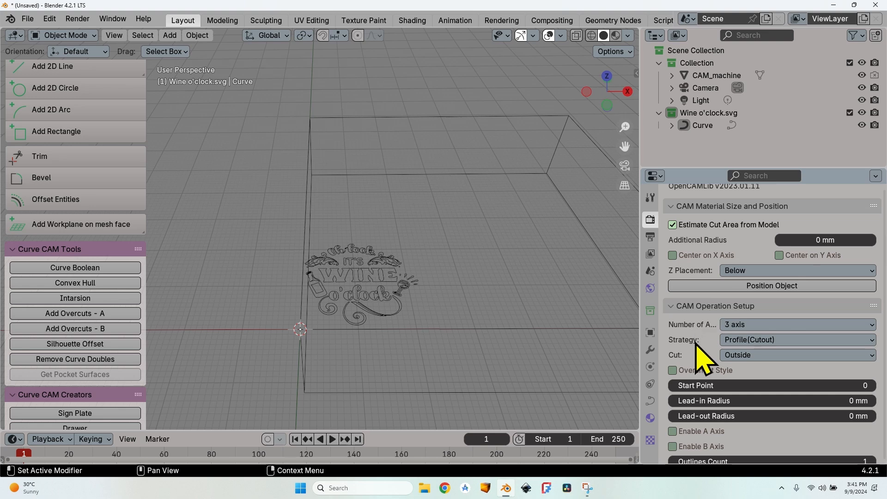
click(740, 340)
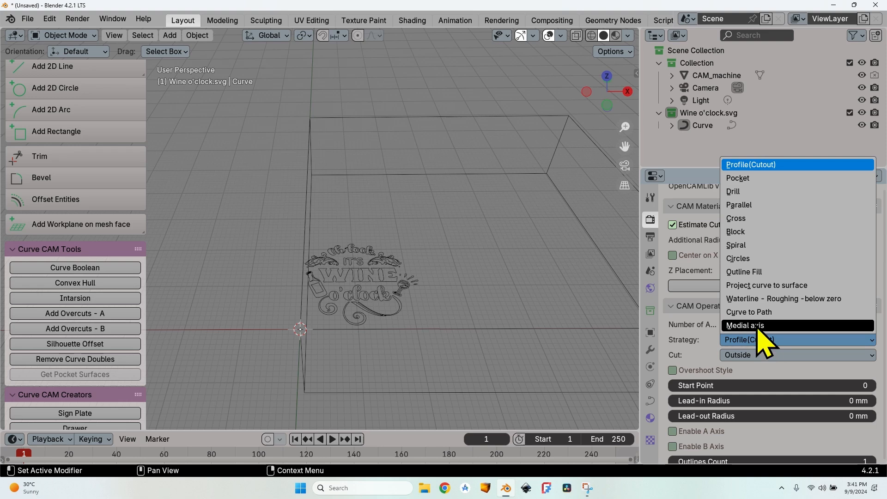
click(754, 324)
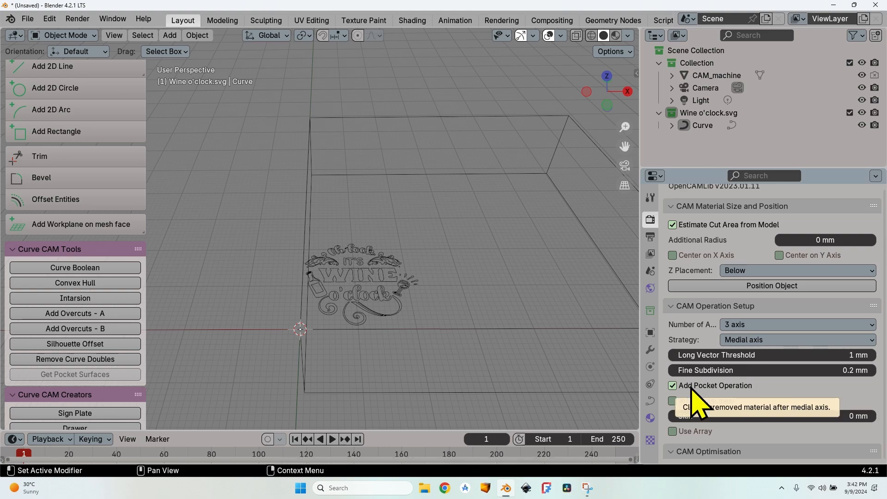
Step: Try the Use Array option on the medial axis operation and turn it off again
scroll(405, 324, up, 5)
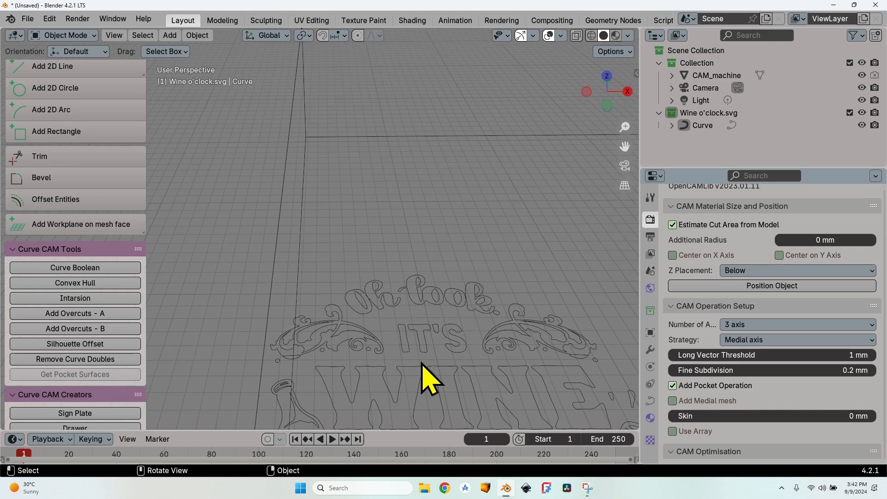
shift+middle_drag(425, 374, 373, 264)
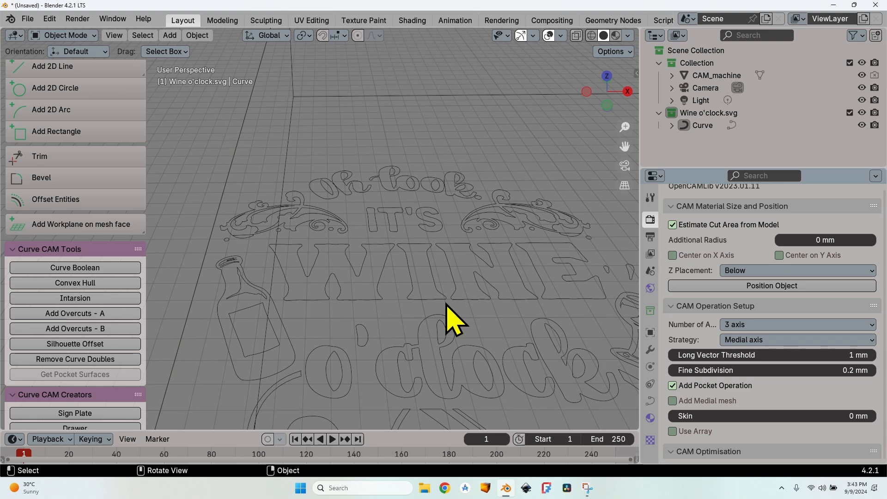
scroll(697, 376, down, 4)
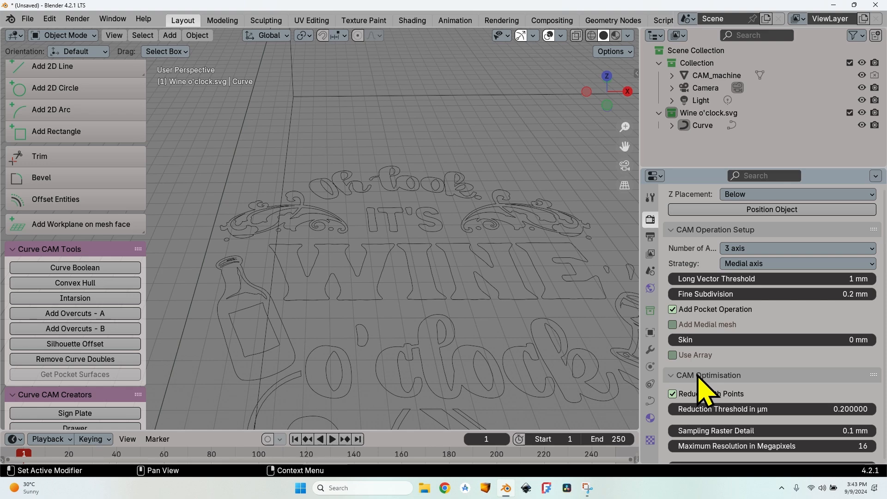
click(693, 354)
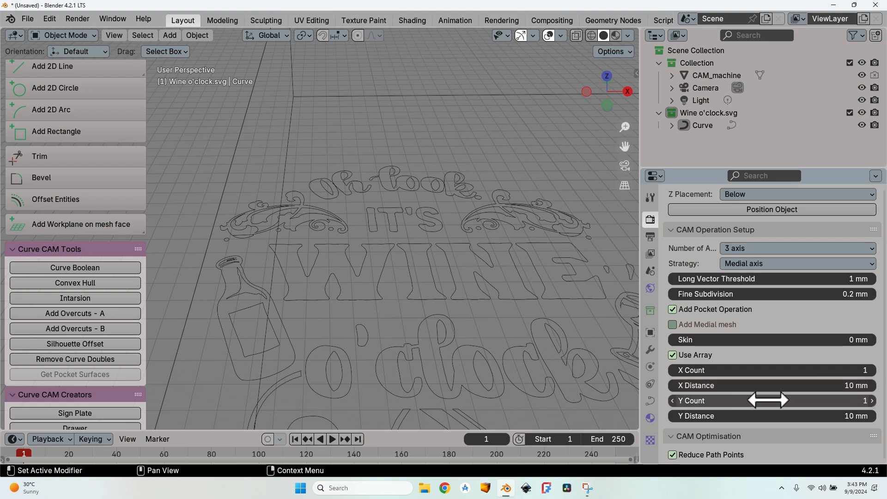
scroll(495, 257, down, 8)
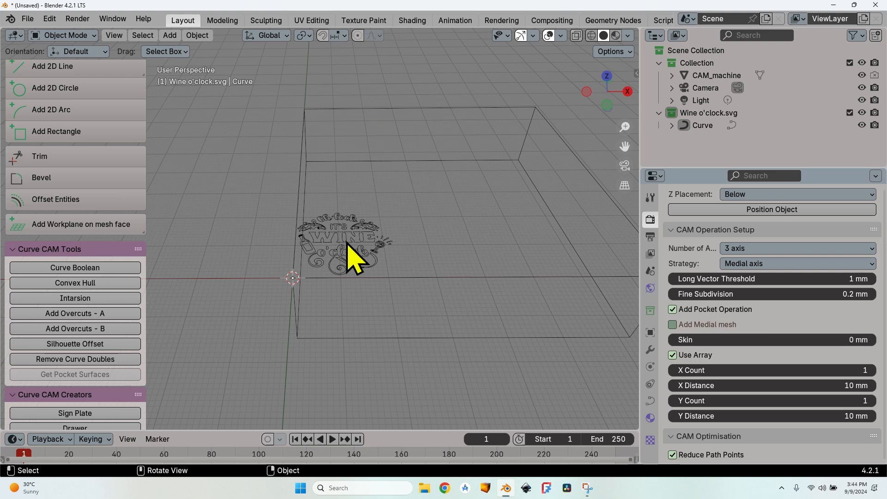
click(720, 355)
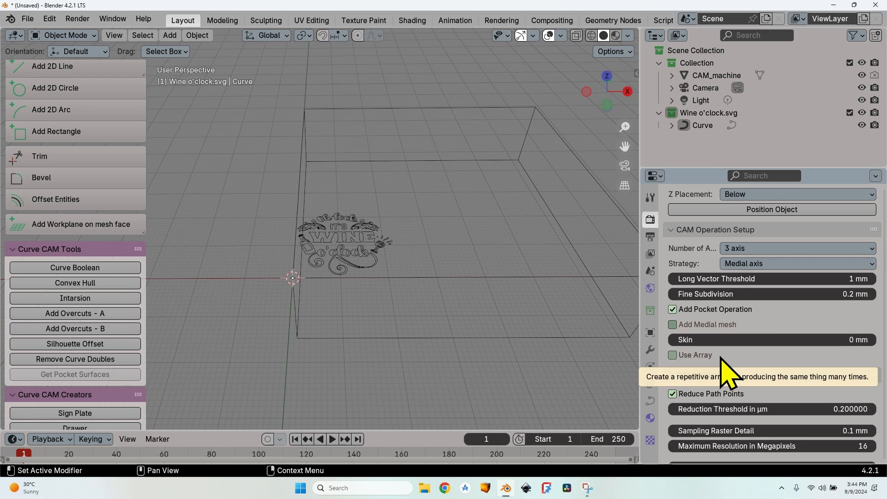
scroll(679, 376, down, 3)
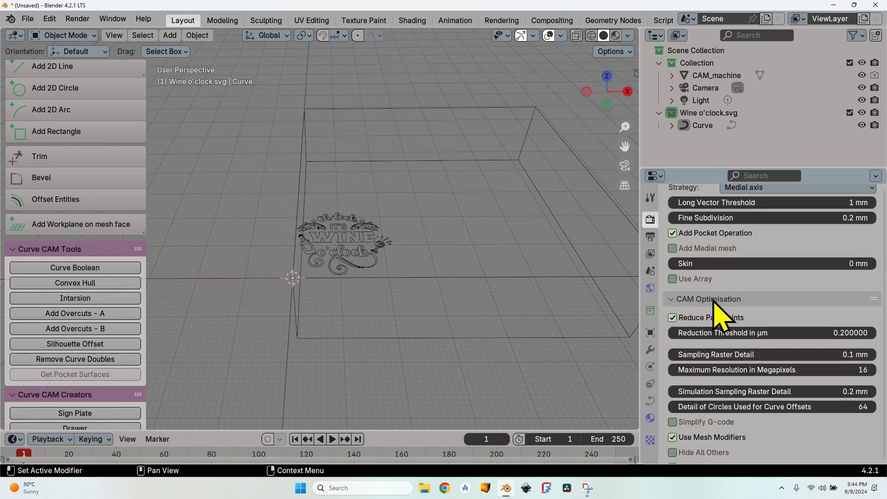
Step: Turn on G-code simplification for the medial axis operation and set its layer height to 2 mm
click(672, 421)
scroll(674, 427, down, 6)
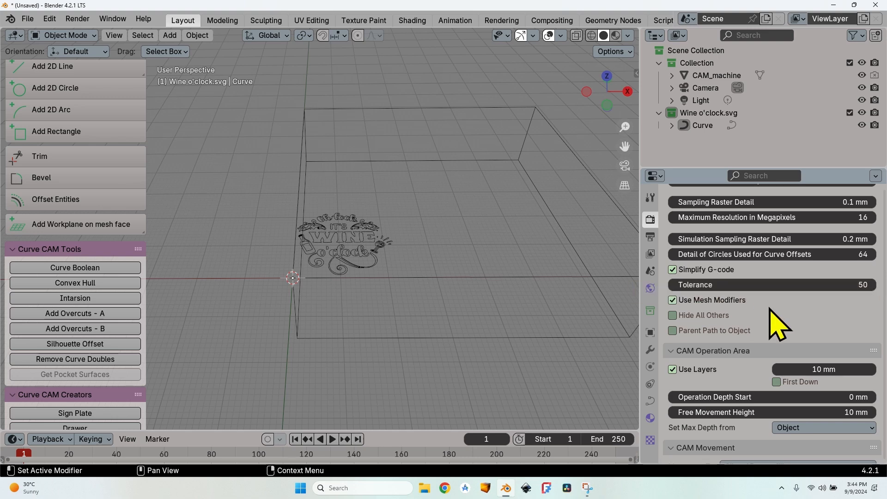
scroll(730, 326, down, 3)
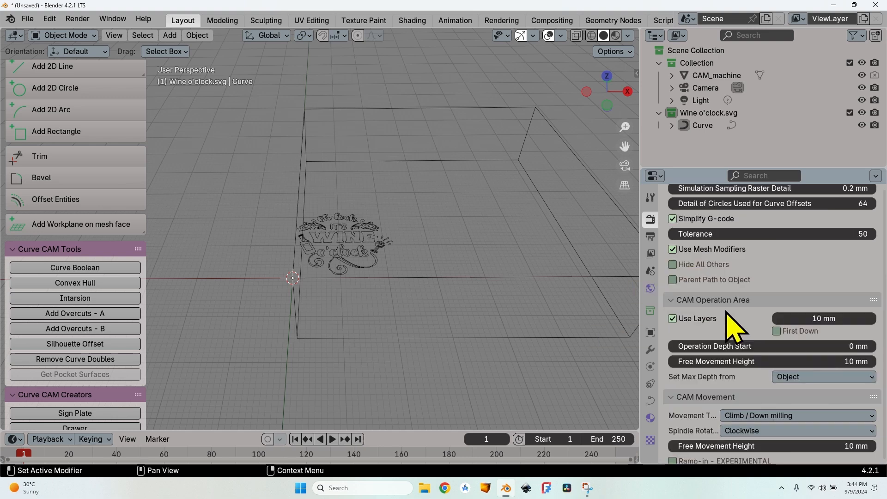
scroll(738, 314, down, 1)
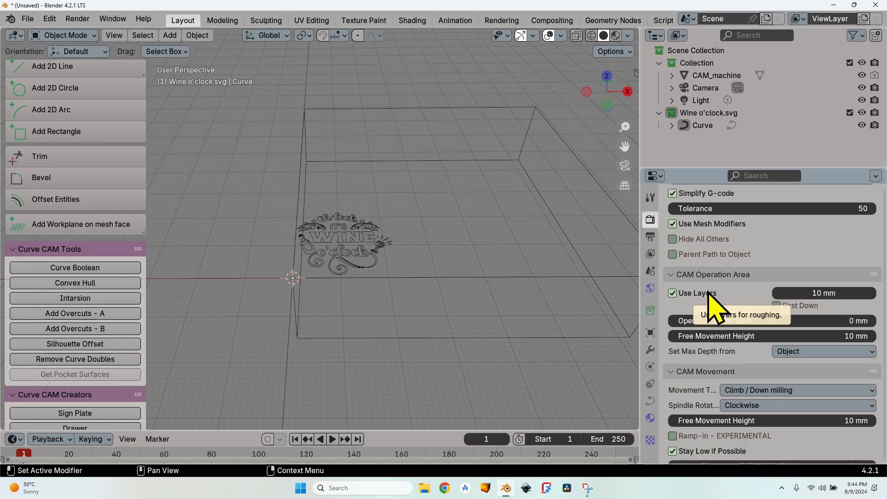
click(842, 295)
text(2)
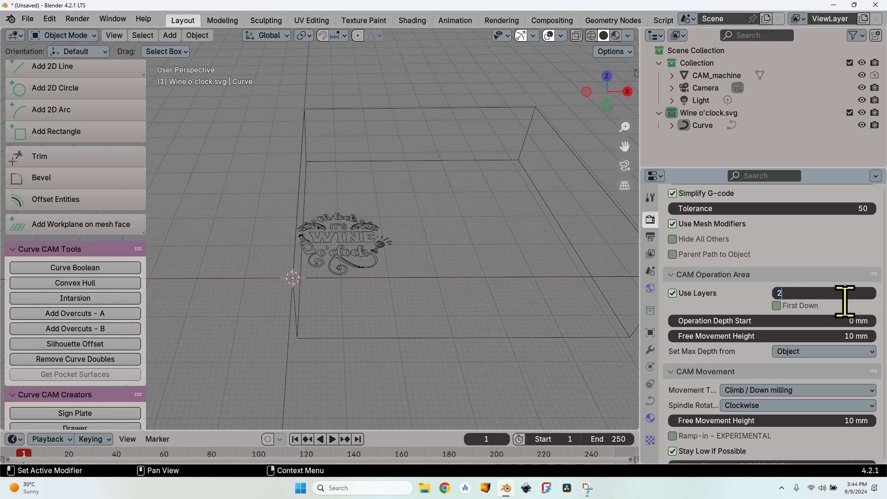
key(Return)
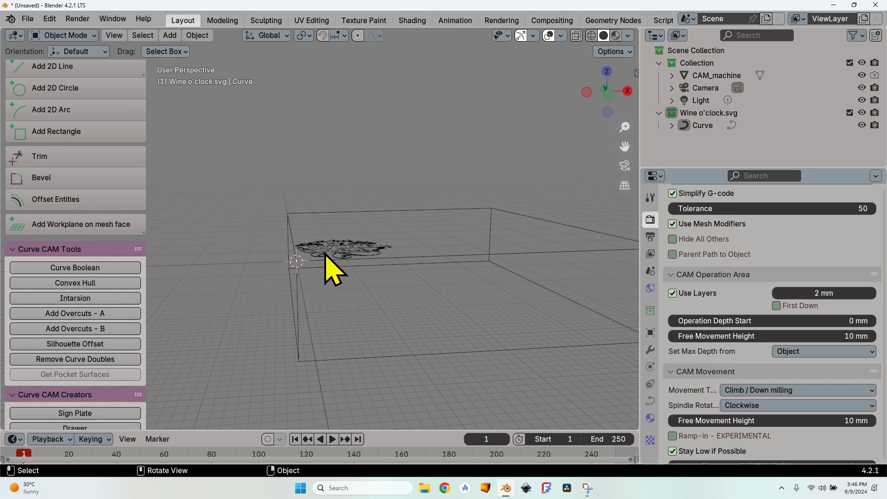
Step: Set the operation's starting depth to 20 mm and its free movement height to 35 mm
click(867, 323)
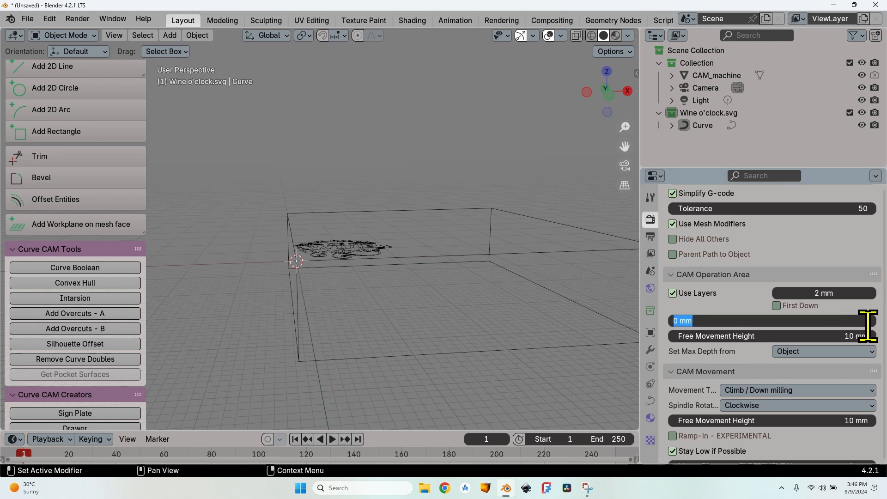
text(20)
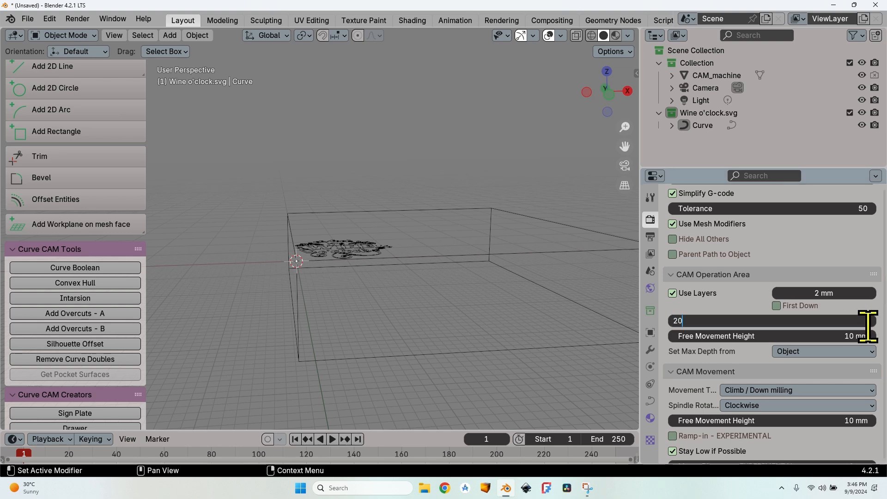
key(Return)
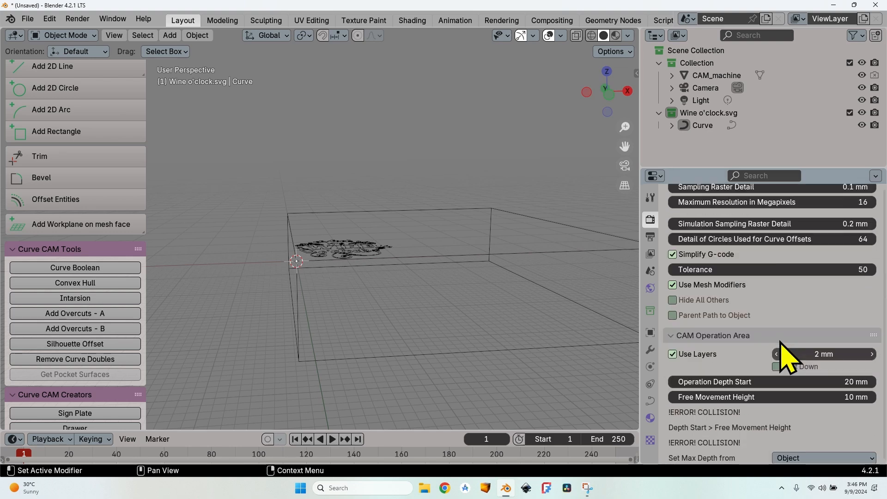
click(734, 397)
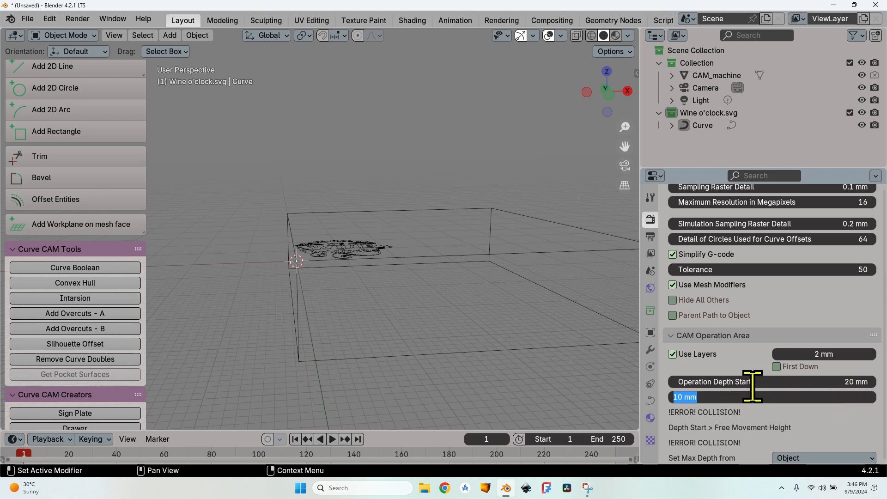
text(35)
key(Return)
Step: Take the maximum depth from a custom value and set the operation's end depth to 17 mm
scroll(752, 389, down, 3)
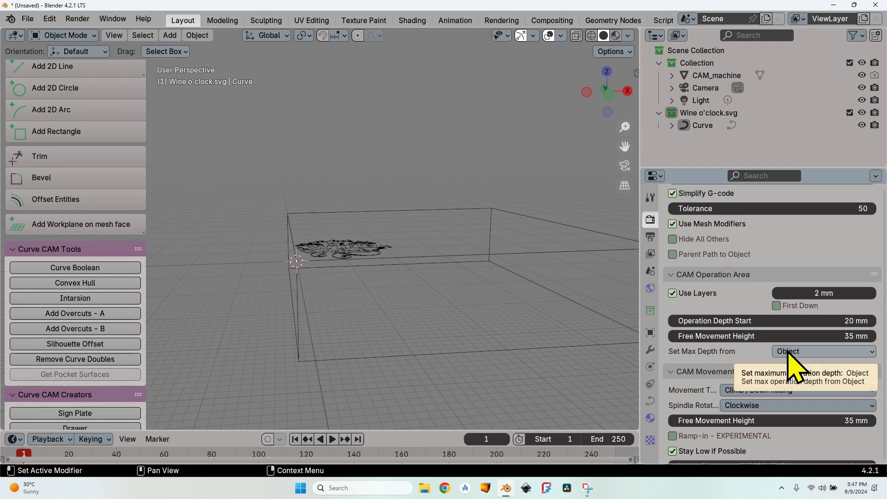
middle_drag(485, 286, 373, 283)
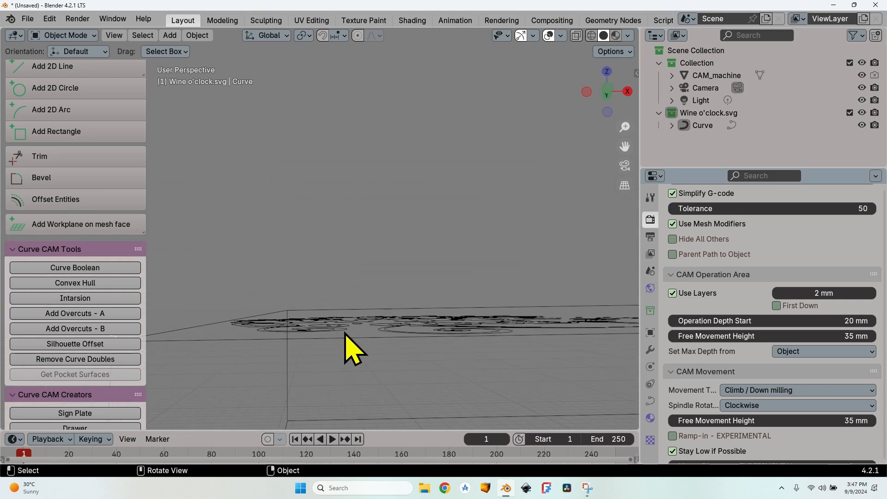
middle_drag(347, 347, 208, 317)
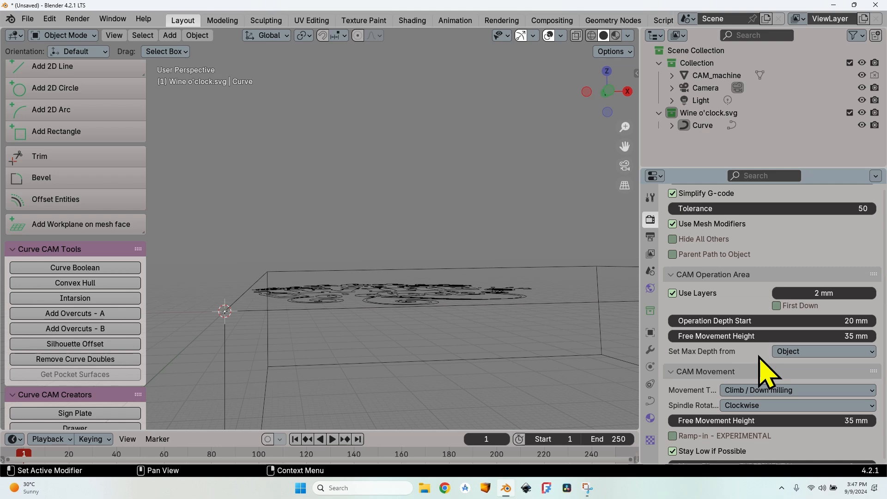
click(780, 350)
click(779, 351)
click(803, 351)
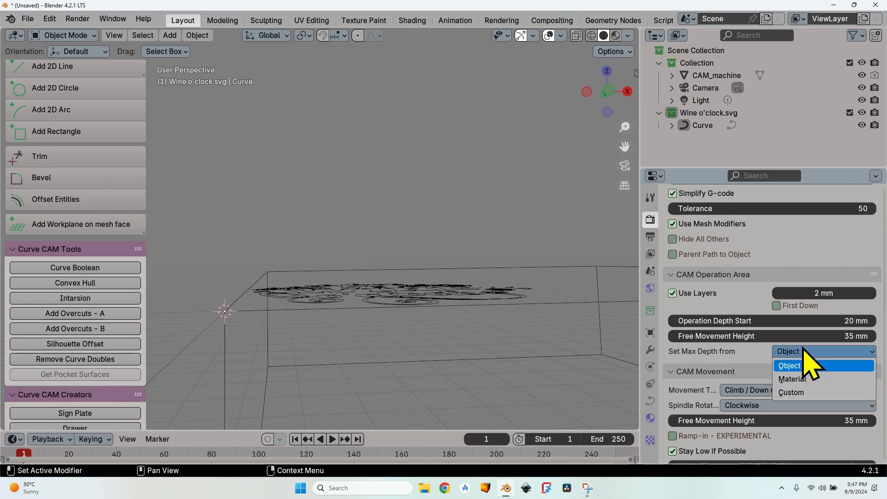
click(807, 392)
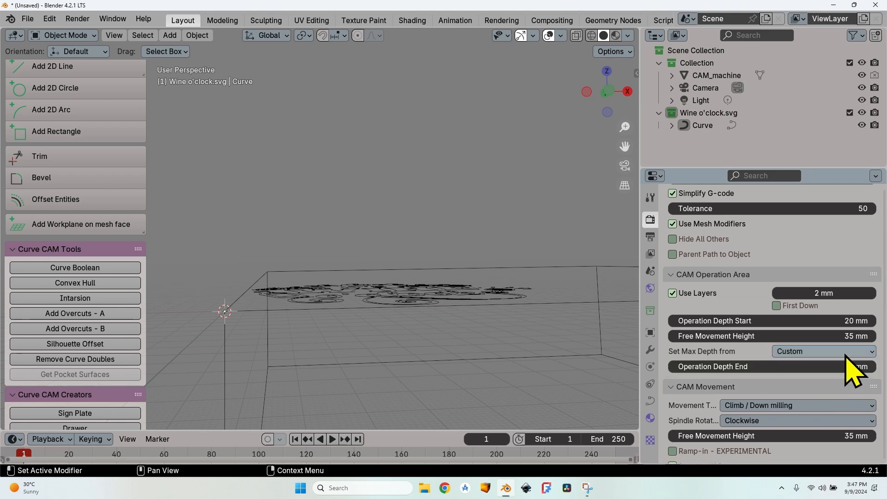
click(847, 366)
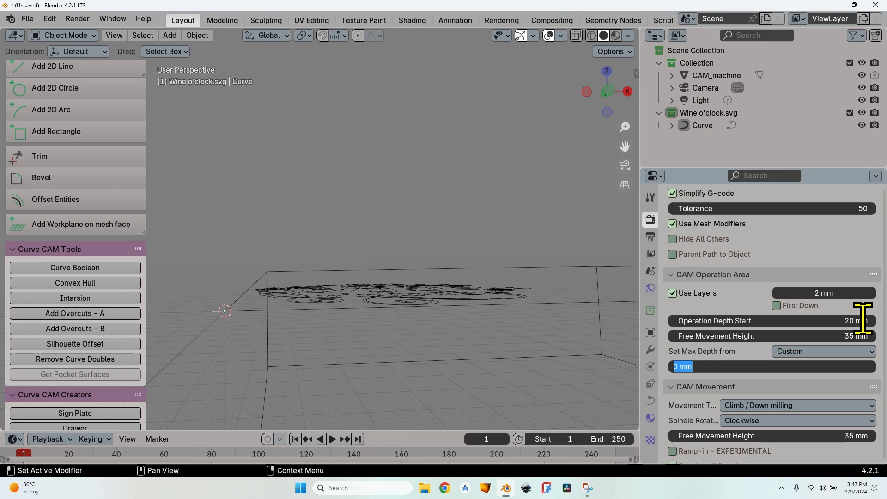
text(17)
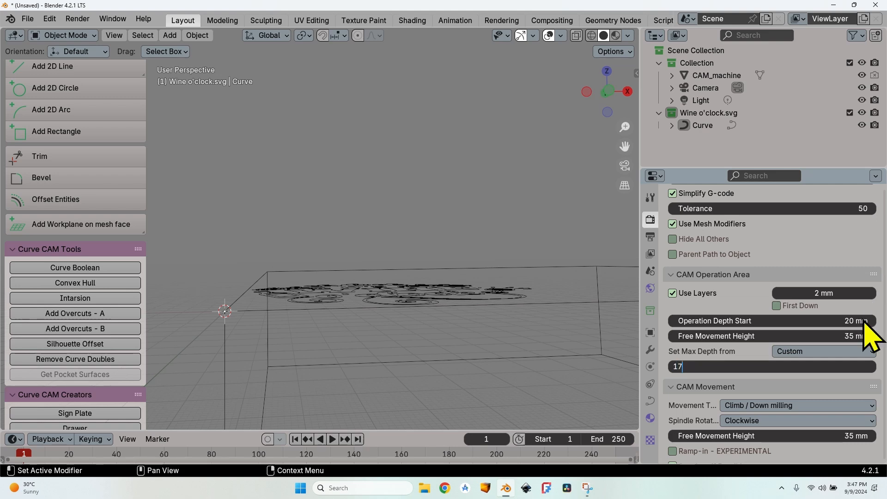
key(Return)
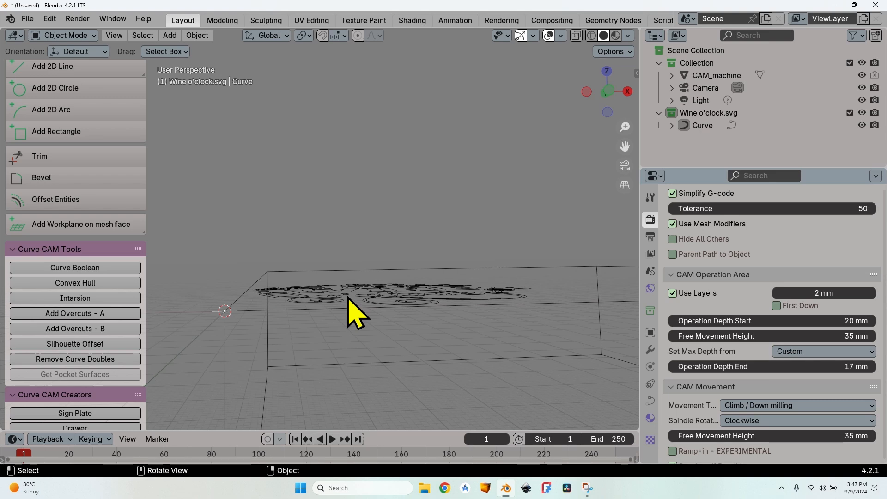
Step: Check the movement type in the movement settings and restore the free movement height to 35 mm
scroll(702, 306, down, 5)
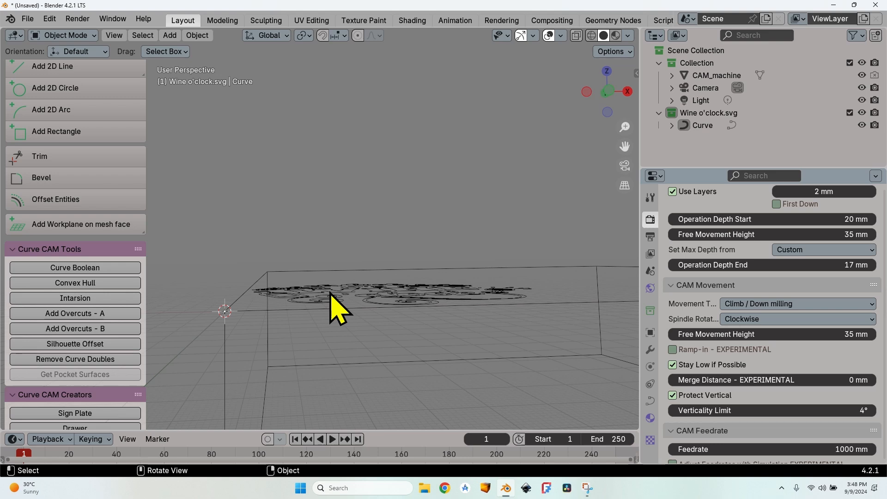
click(765, 304)
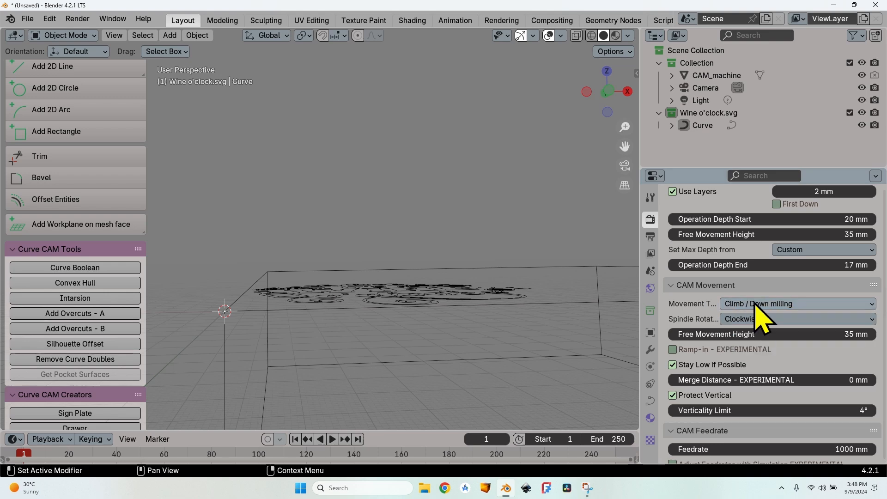
click(752, 304)
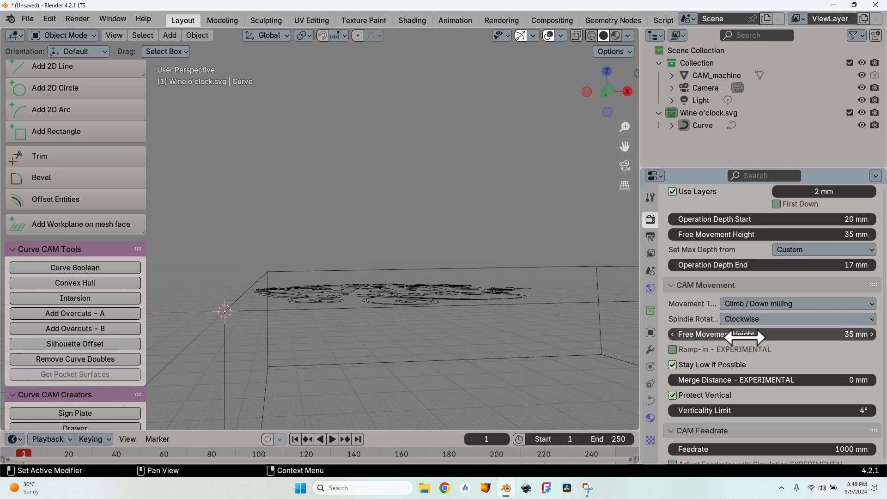
drag(808, 334, 831, 334)
click(831, 334)
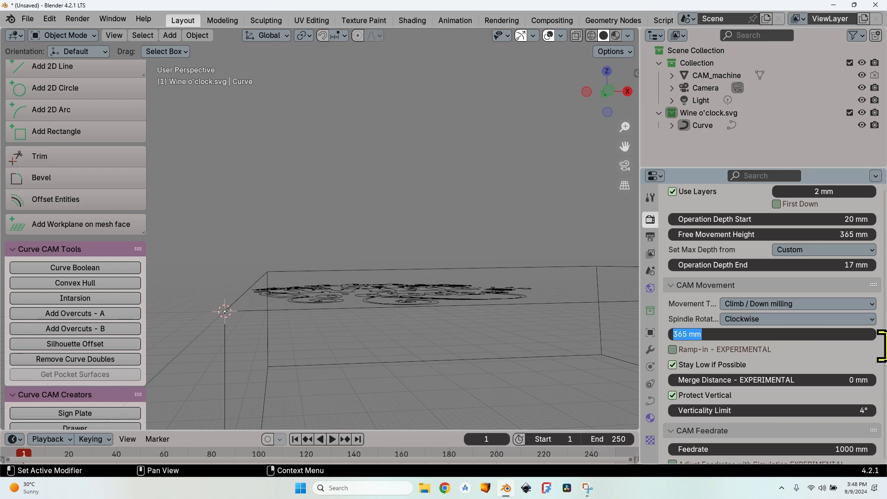
text(35)
key(Return)
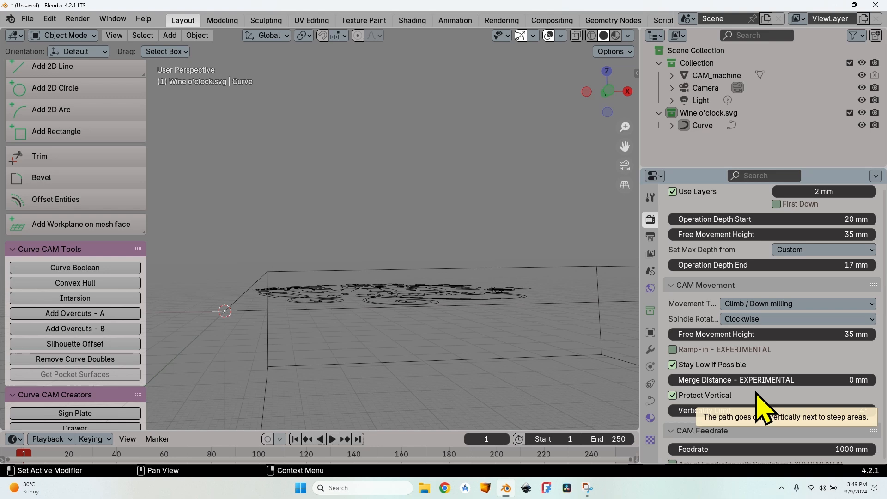
Step: Set the operation's feedrate to 2200 mm per minute and its plunge speed to 100%
scroll(757, 398, down, 5)
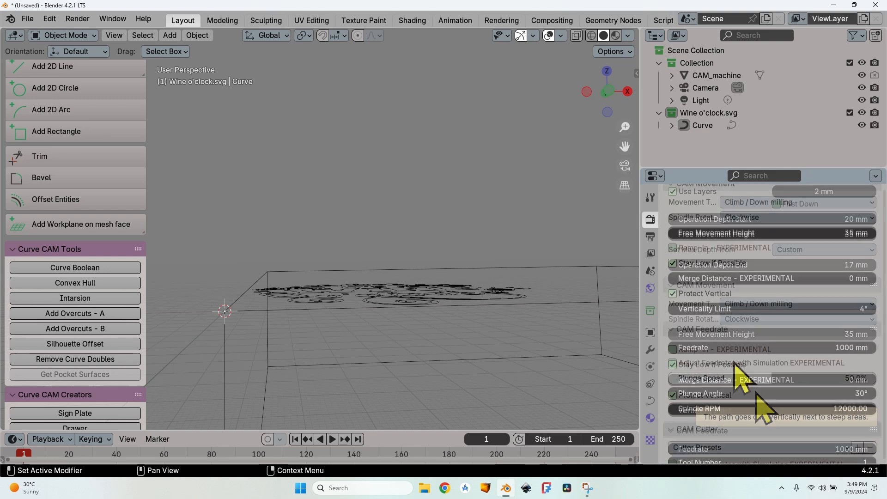
click(858, 349)
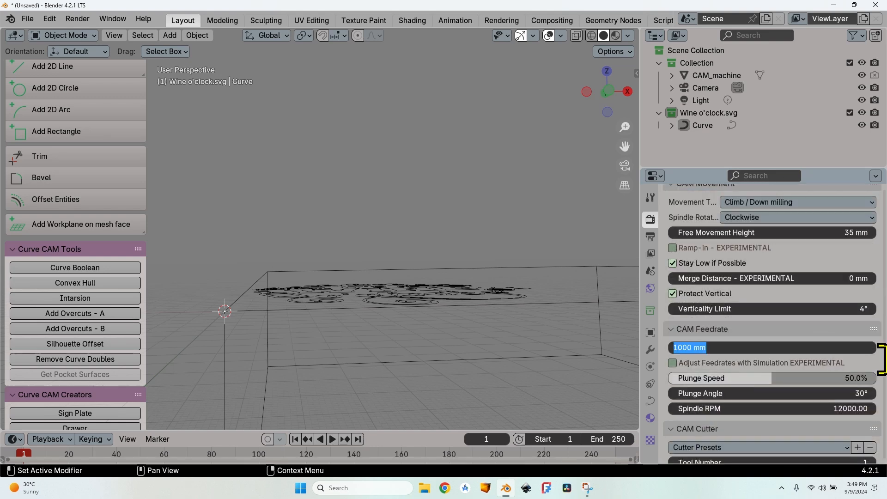
text(2200)
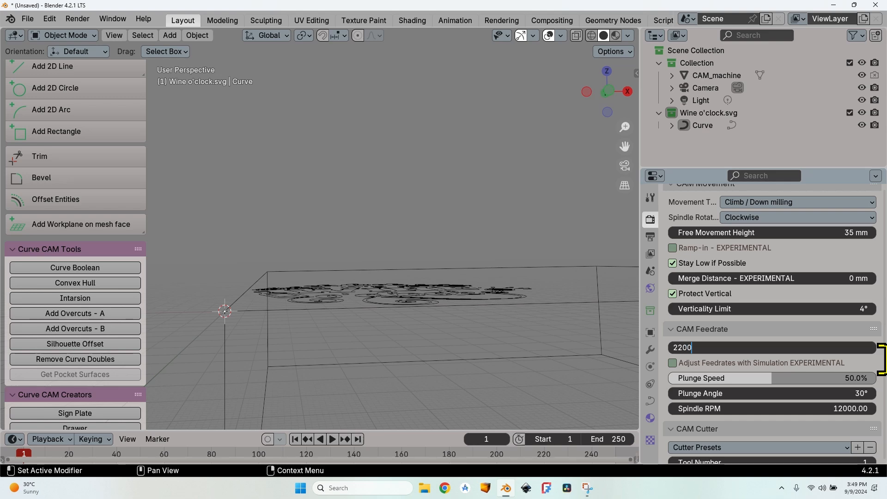
key(Return)
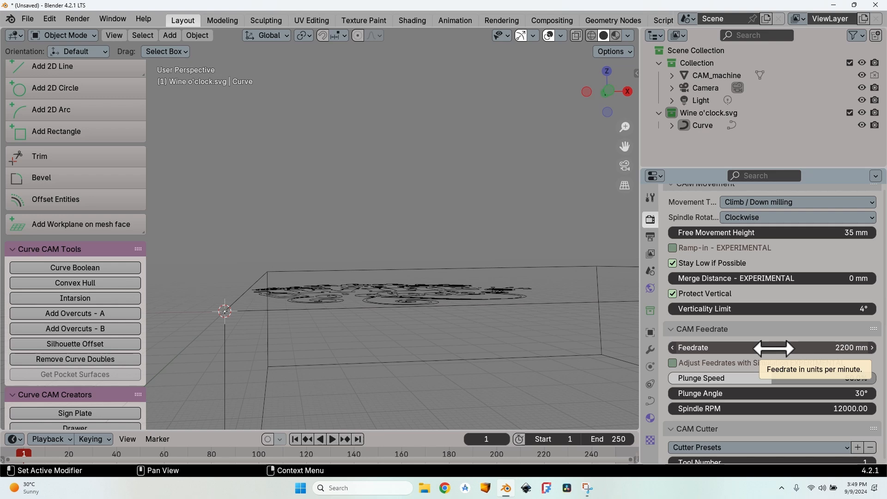
click(769, 378)
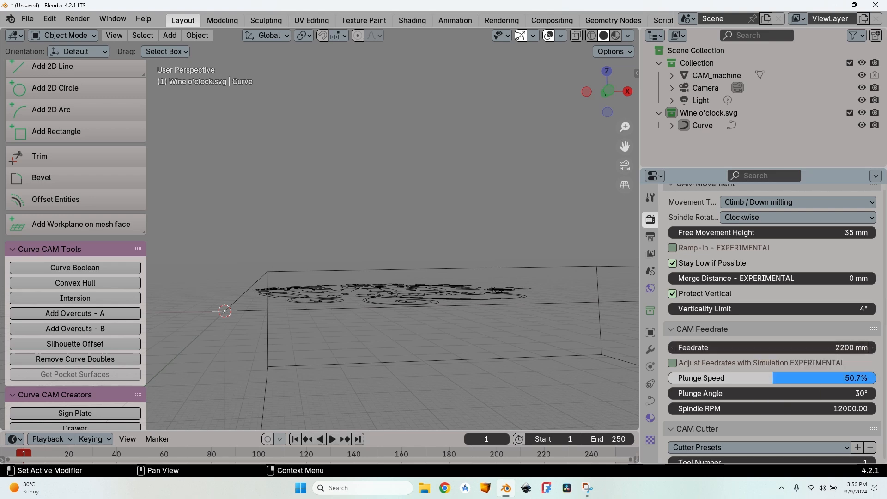
text(100)
key(Return)
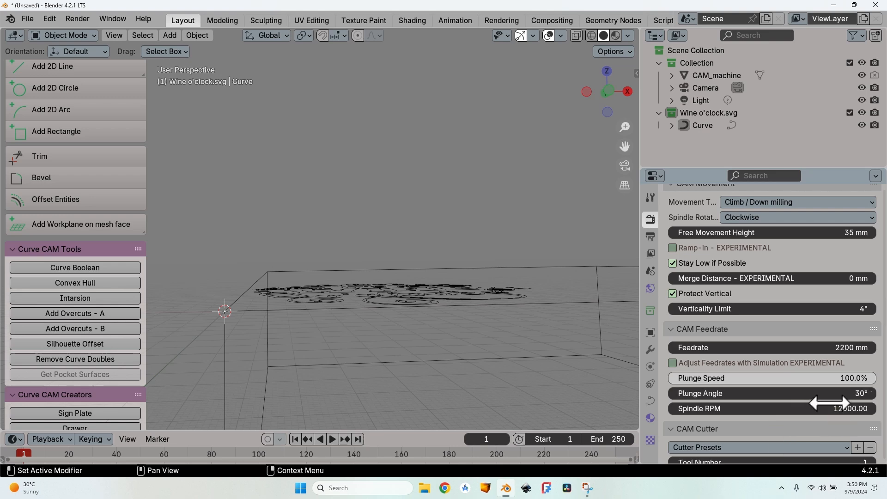
Step: Set the operation's spindle speed to 18000 RPM
click(868, 409)
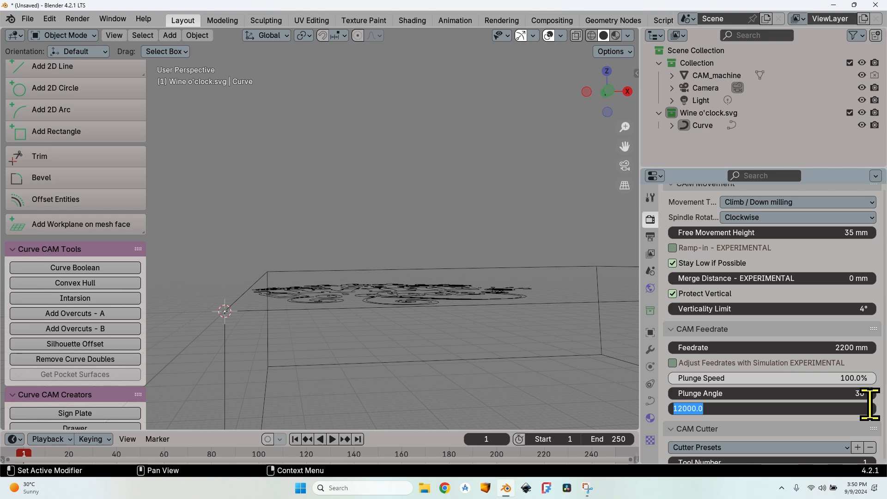
text(1)
text(00)
key(Return)
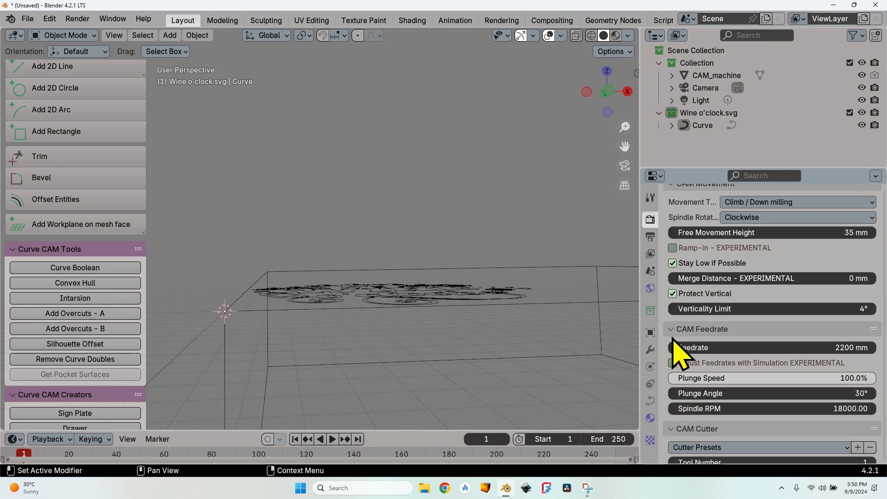
Step: Look through the available cutter presets for the operation without choosing one
scroll(679, 355, down, 5)
scroll(720, 307, down, 2)
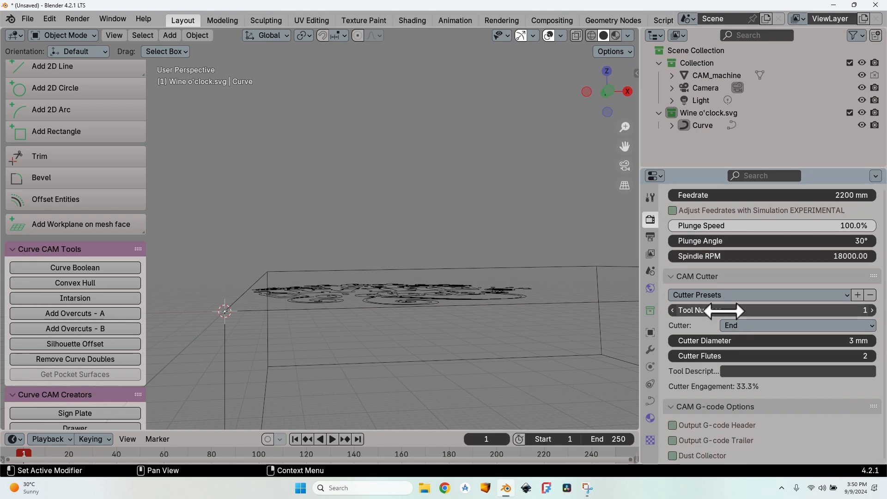
click(729, 295)
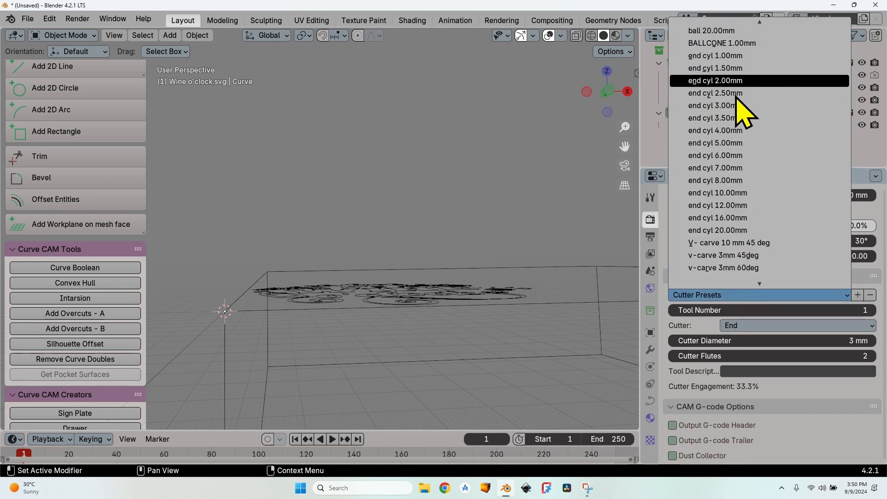
scroll(748, 106, up, 5)
scroll(743, 28, up, 8)
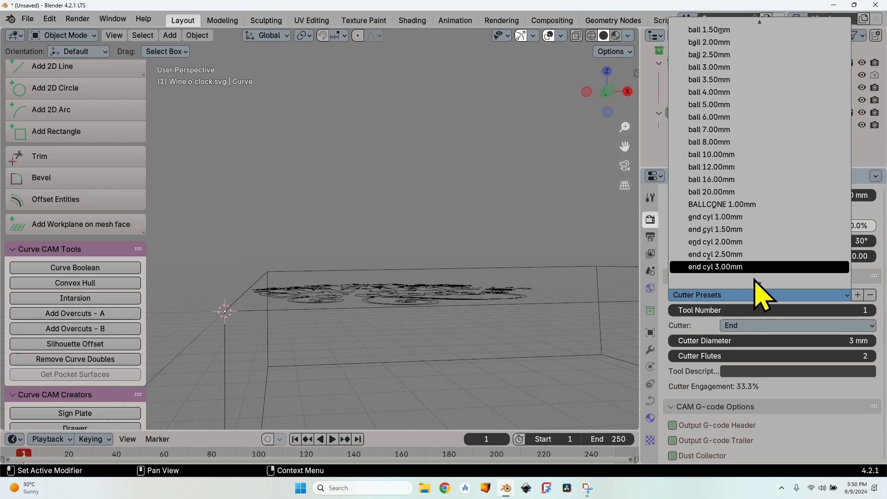
scroll(752, 280, down, 14)
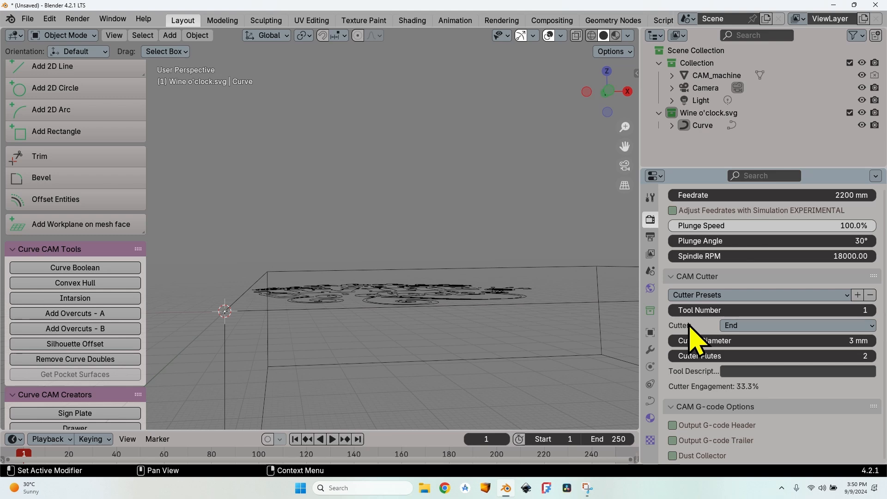
Step: Set the operation's cutter to V-carve with a 45-degree angle and a 10 mm diameter
click(754, 326)
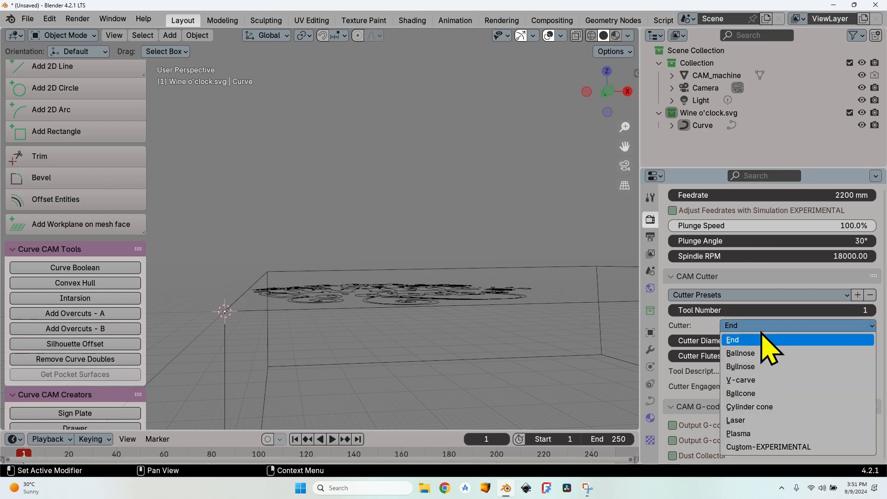
click(762, 380)
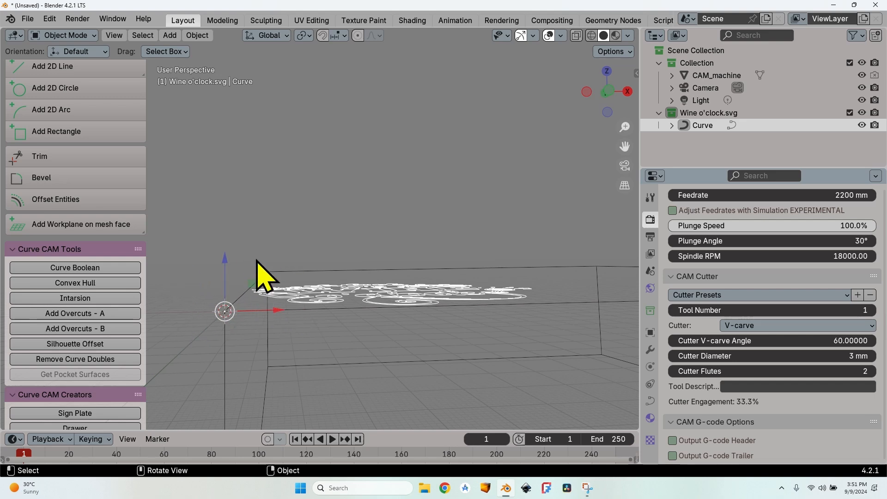
click(845, 340)
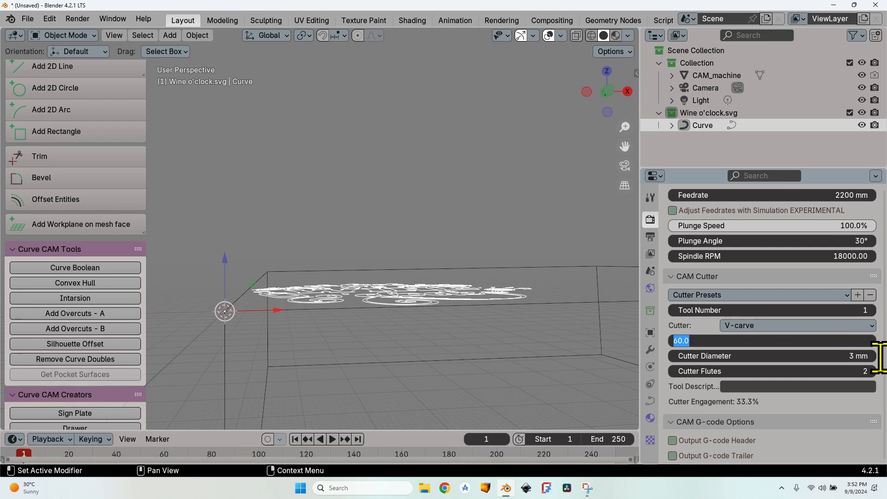
text(45)
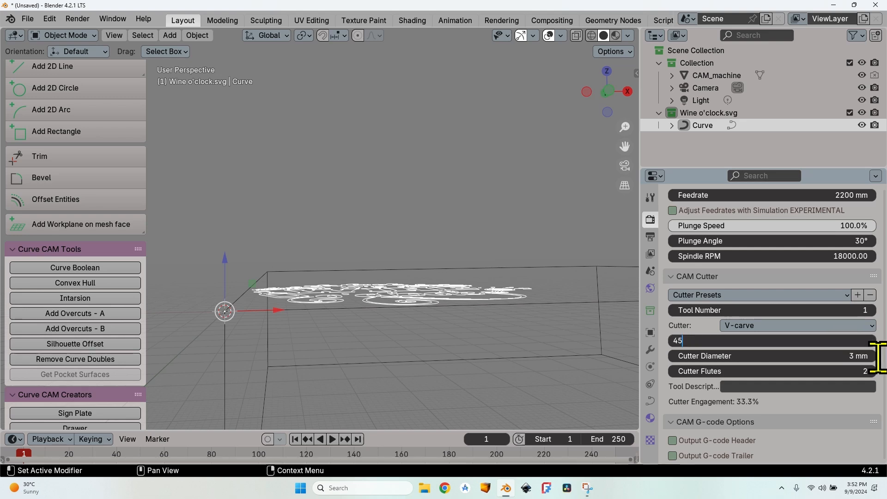
key(Tab)
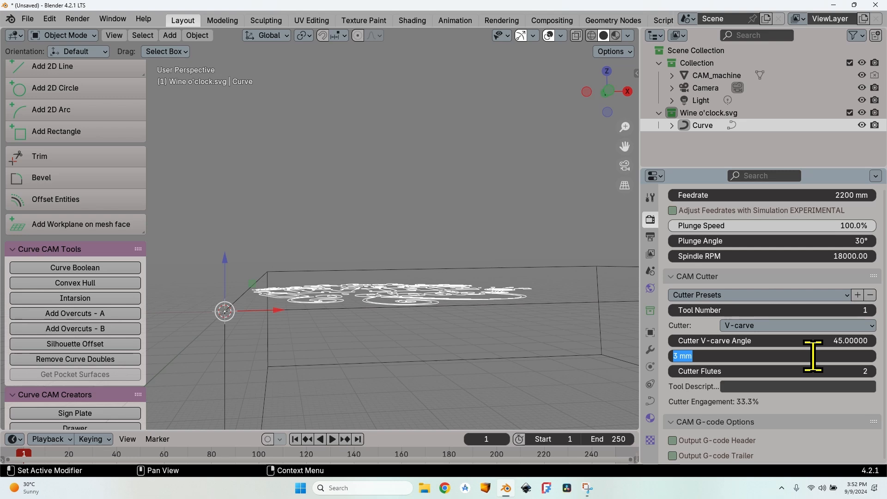
text(10)
key(Return)
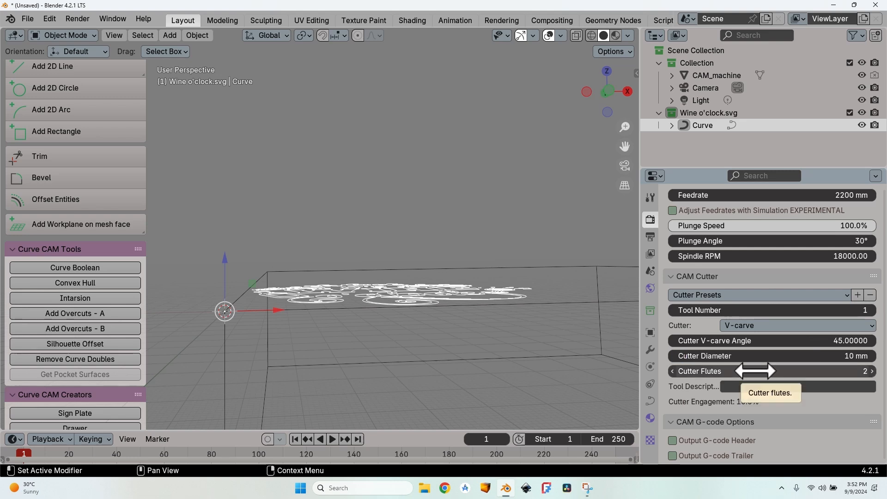
Step: Enter "10 mm VCarve 45 degrees" as the cutter's tool description and copy that text
click(763, 385)
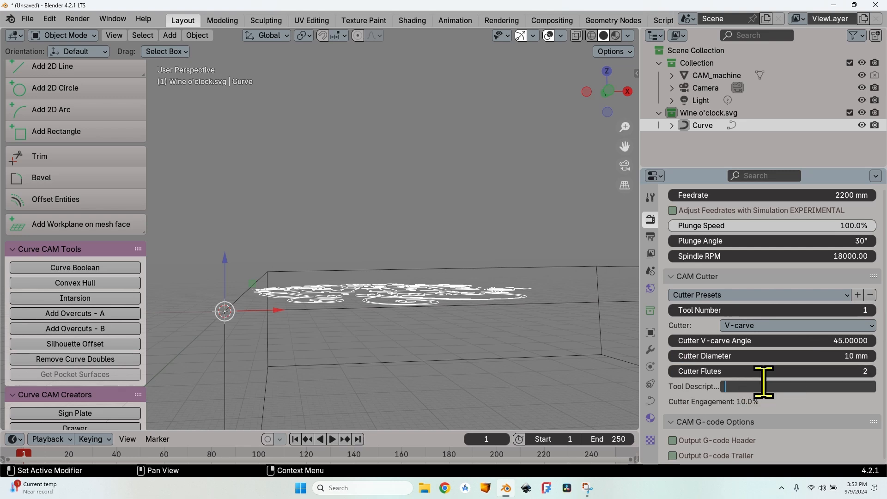
text(10 mm )
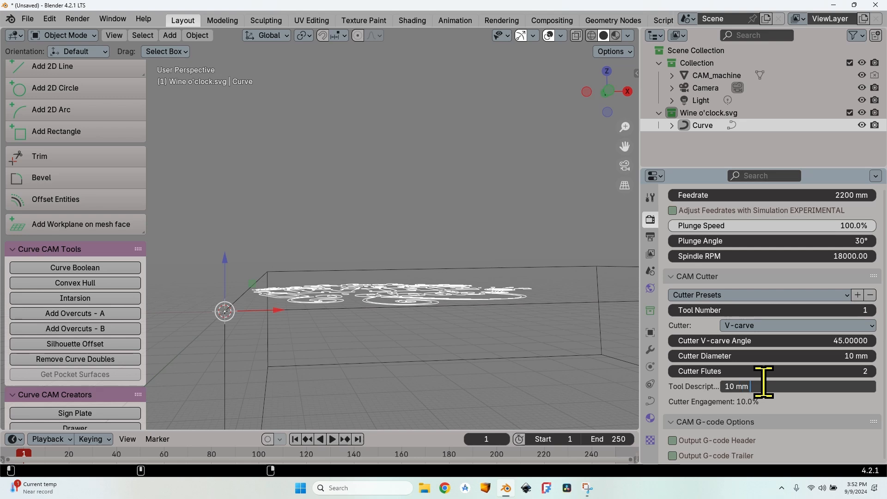
text(VCarve 4)
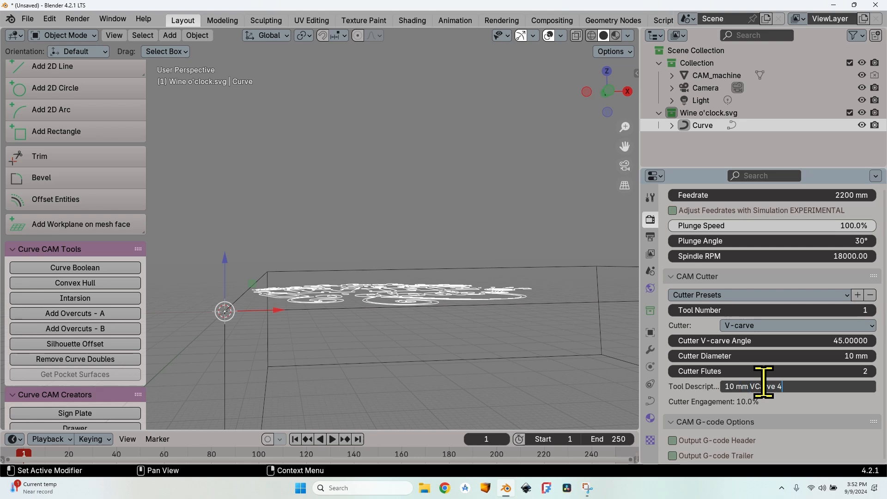
text(5 degrees)
key(ctrl+a)
key(ctrl+c)
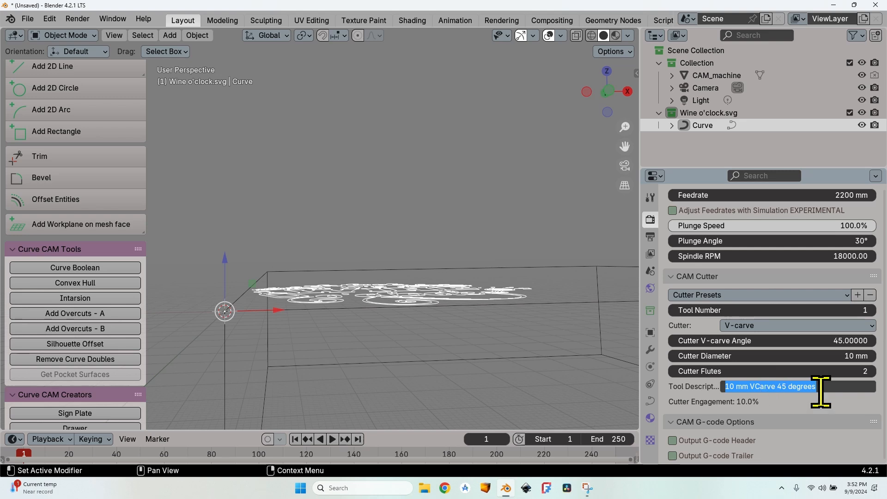
key(Return)
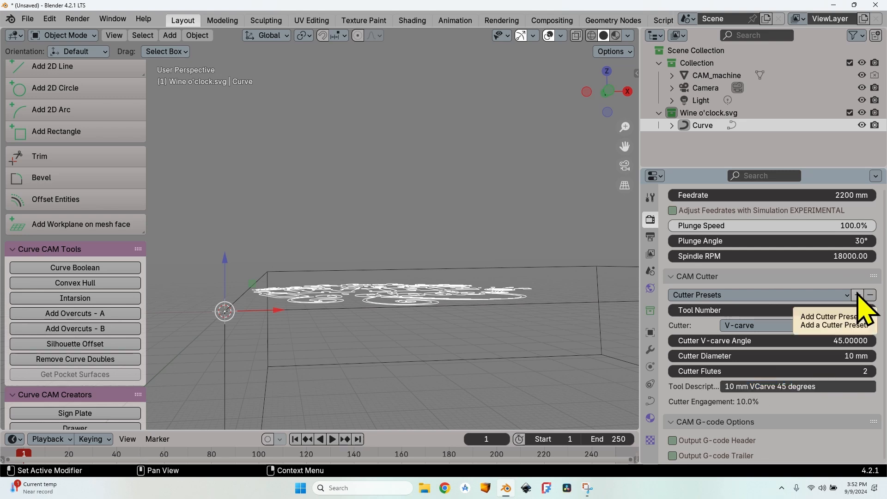
Step: Save the current cutter settings as a preset named "10 mm VCarve 45 degrees"
click(857, 295)
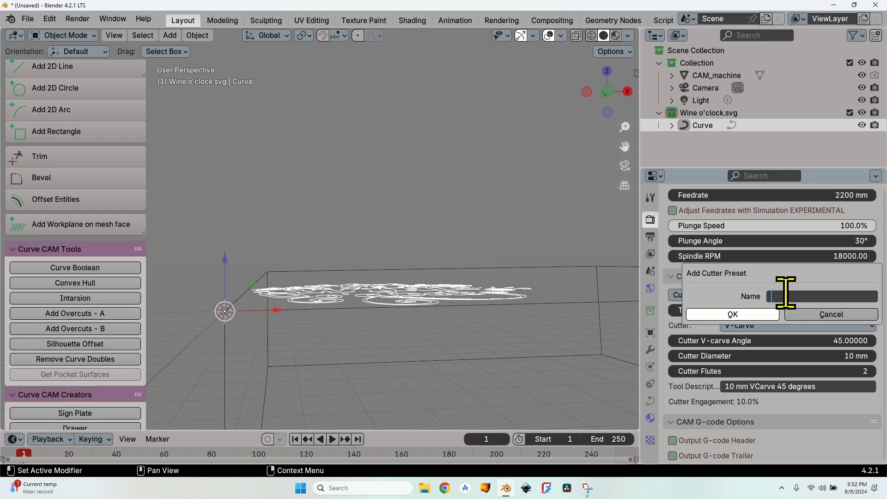
key(ctrl+v)
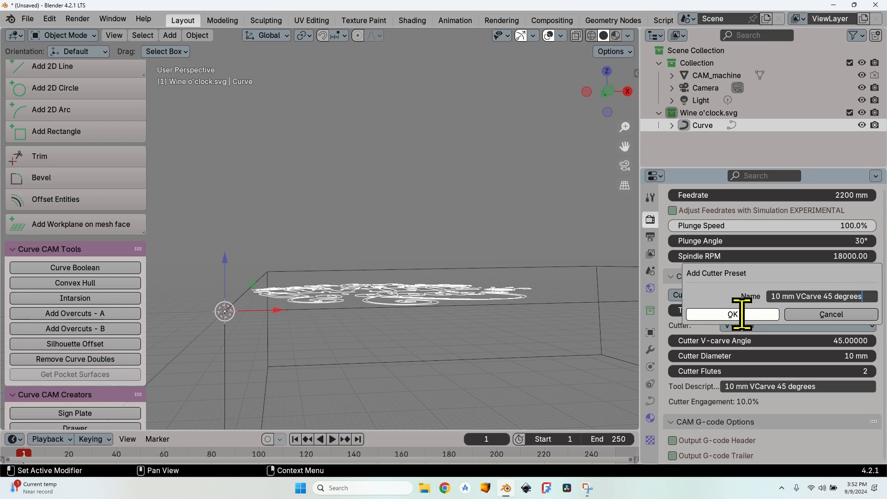
click(742, 313)
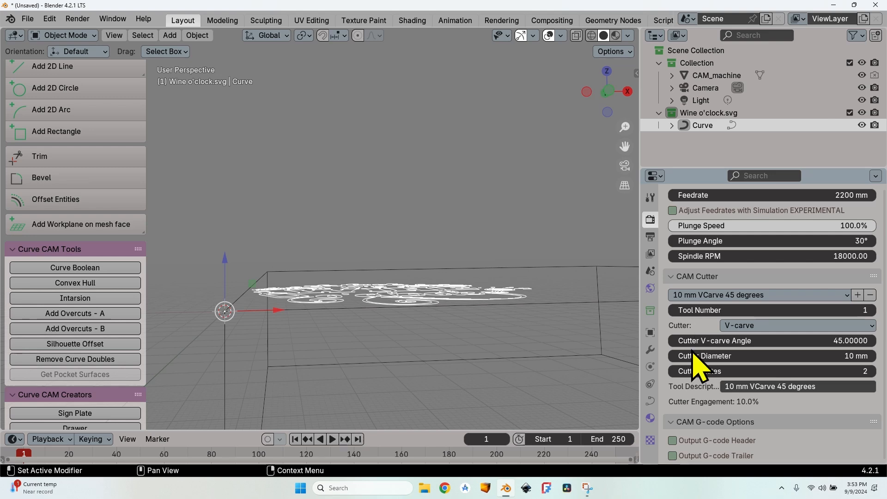
Step: Enable the G-code trailer output for the medial axis operation and calculate its toolpath
scroll(698, 367, down, 4)
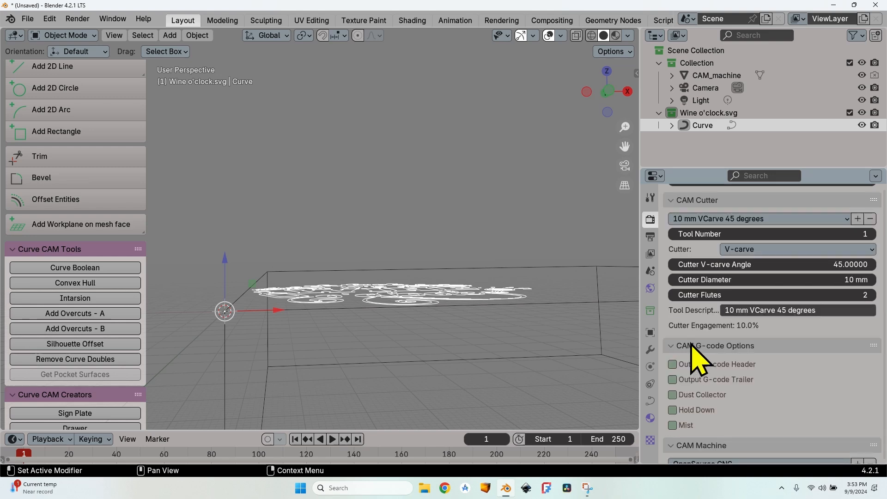
click(677, 379)
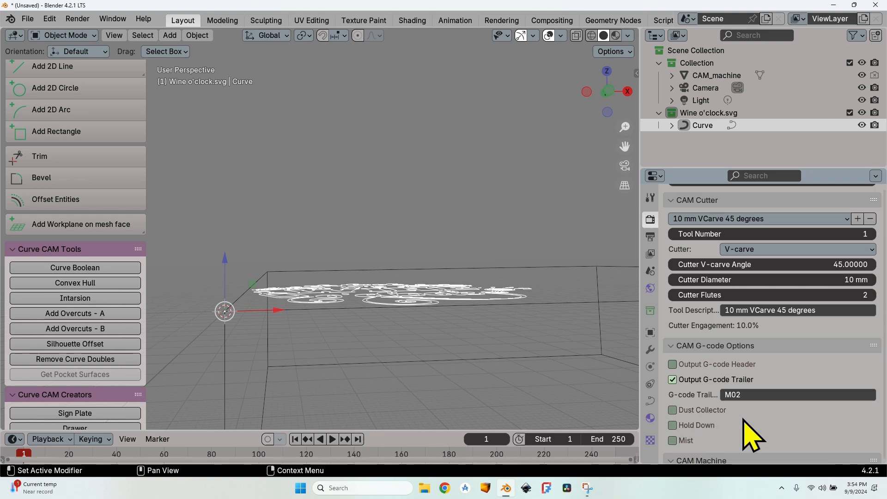
scroll(744, 416, down, 6)
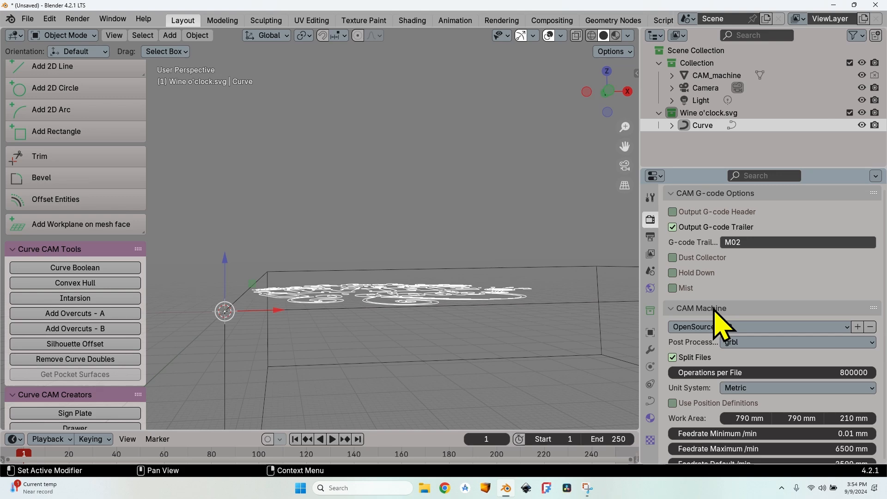
scroll(679, 314, up, 15)
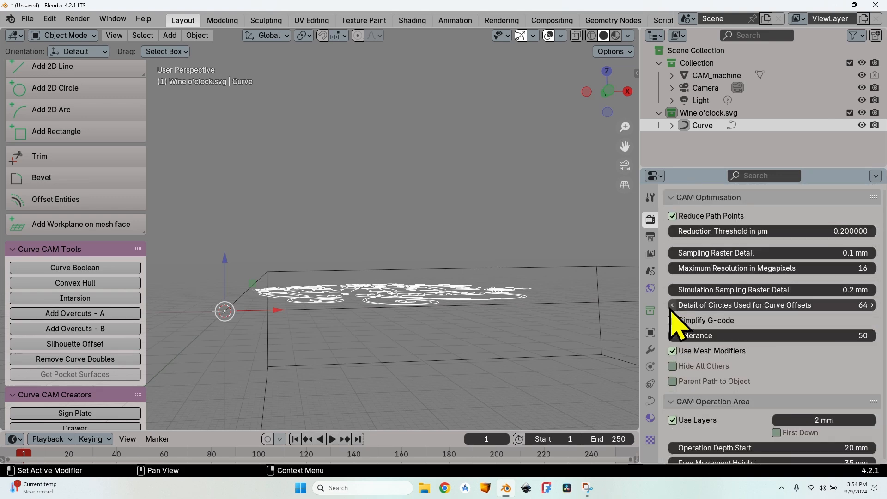
scroll(678, 319, up, 10)
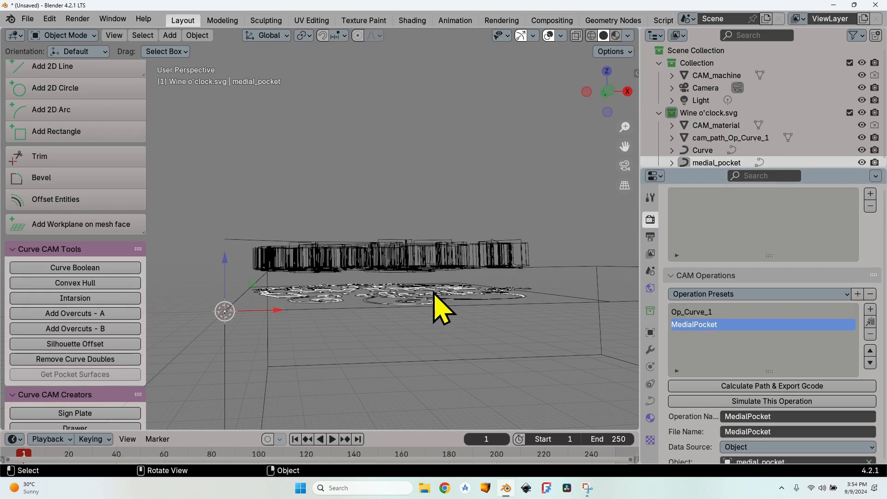
Step: Select the MedialPocket operation, inspect its curves inside the lettering, and enable estimating its cut area from the model
click(716, 325)
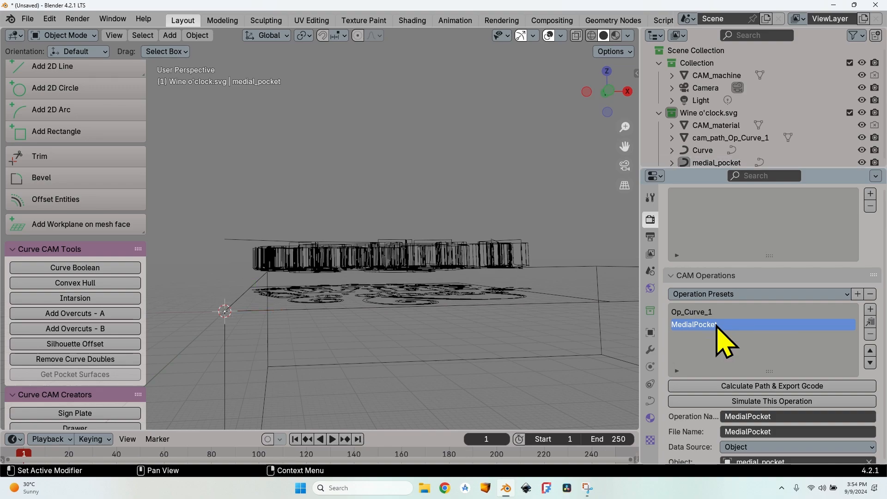
middle_drag(412, 293, 415, 377)
scroll(331, 353, up, 5)
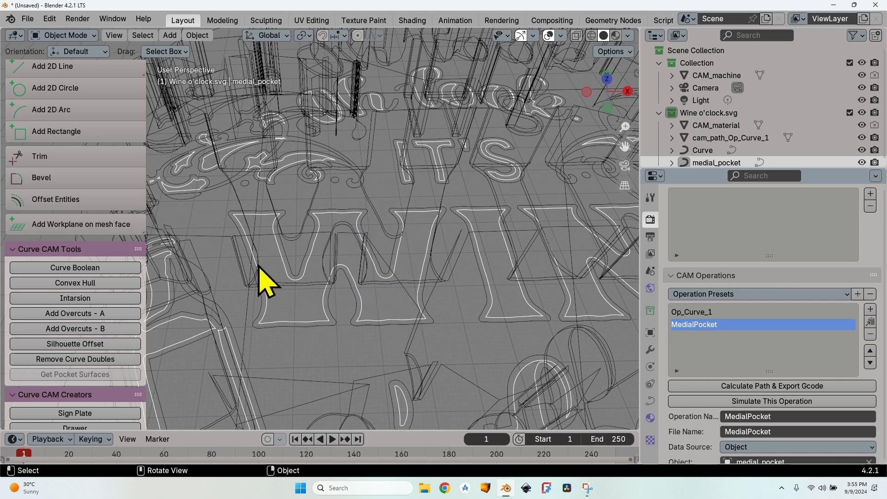
scroll(678, 383, down, 4)
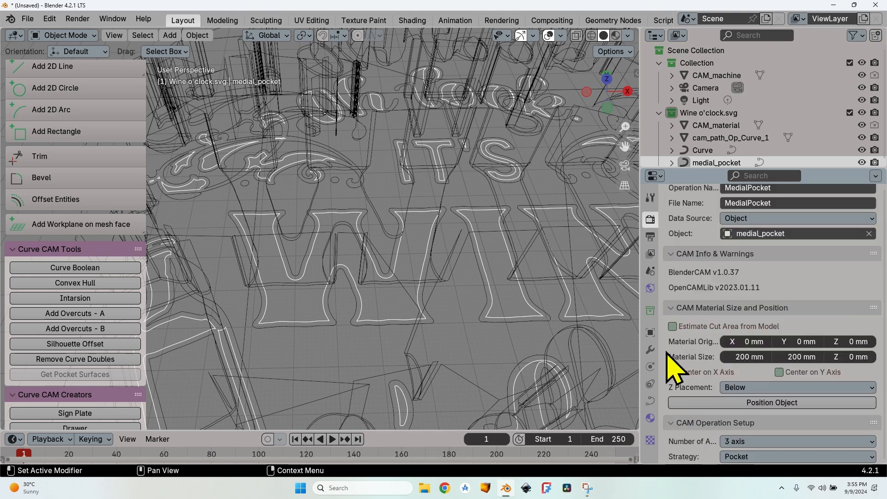
scroll(706, 258, down, 5)
click(716, 327)
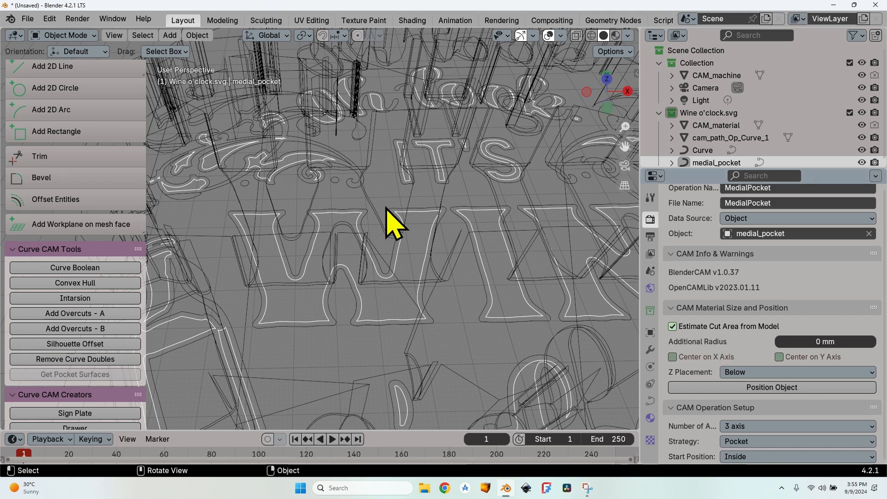
Step: Enable layers for the MedialPocket operation with a layer depth of 2 mm
scroll(358, 205, down, 1)
scroll(360, 223, down, 4)
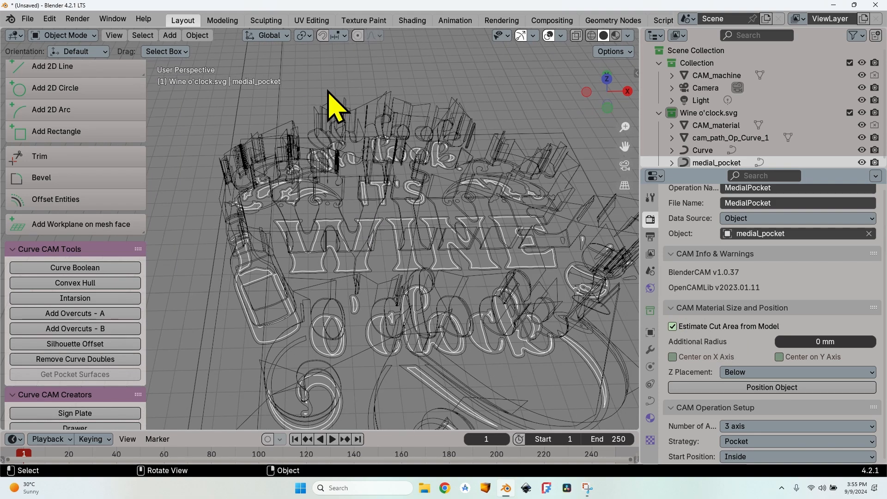
scroll(674, 367, down, 4)
scroll(711, 360, down, 1)
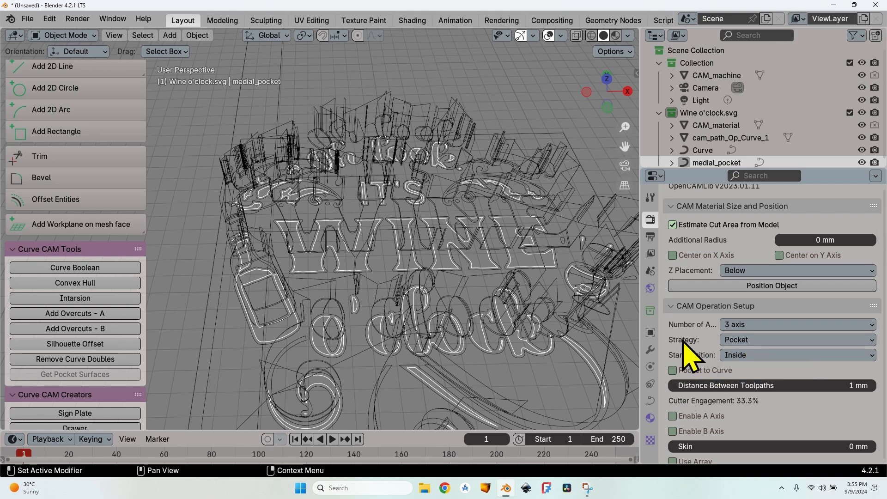
scroll(685, 342, down, 2)
scroll(685, 339, down, 6)
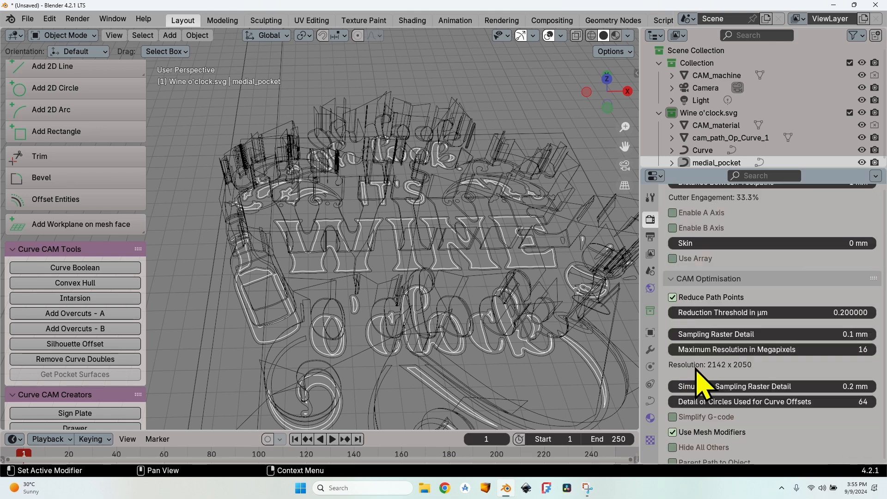
scroll(696, 370, down, 8)
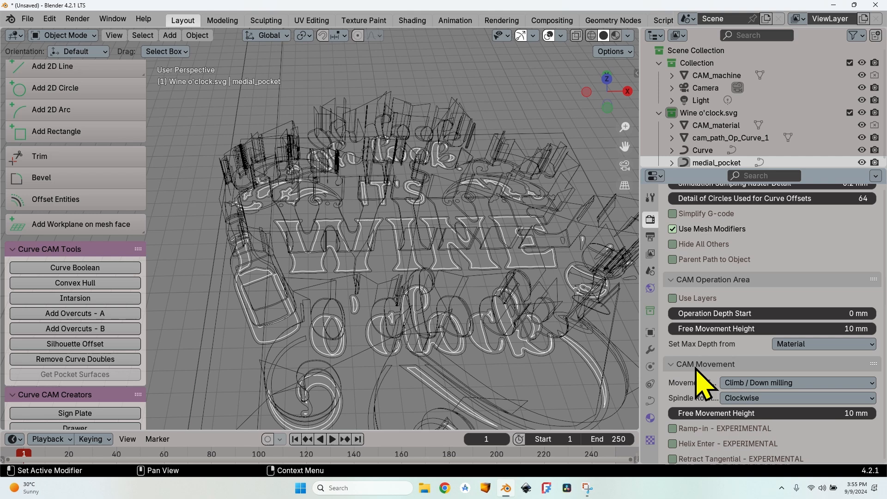
click(697, 298)
click(814, 296)
text(2)
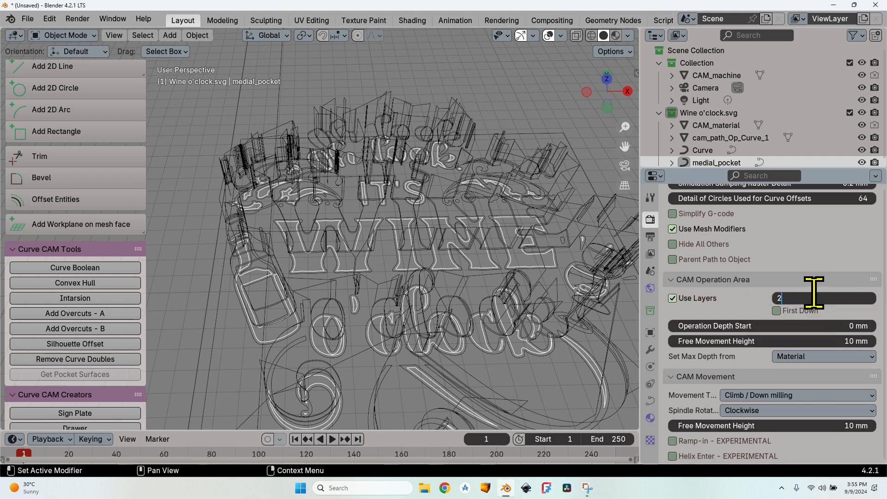
key(Return)
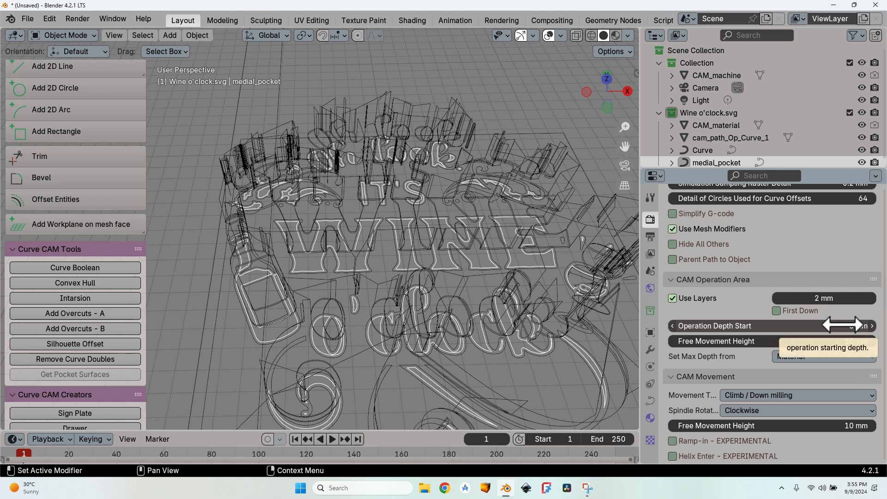
Step: Set the MedialPocket operation's depth start to 20 mm and its free movement height to 35 mm
click(841, 324)
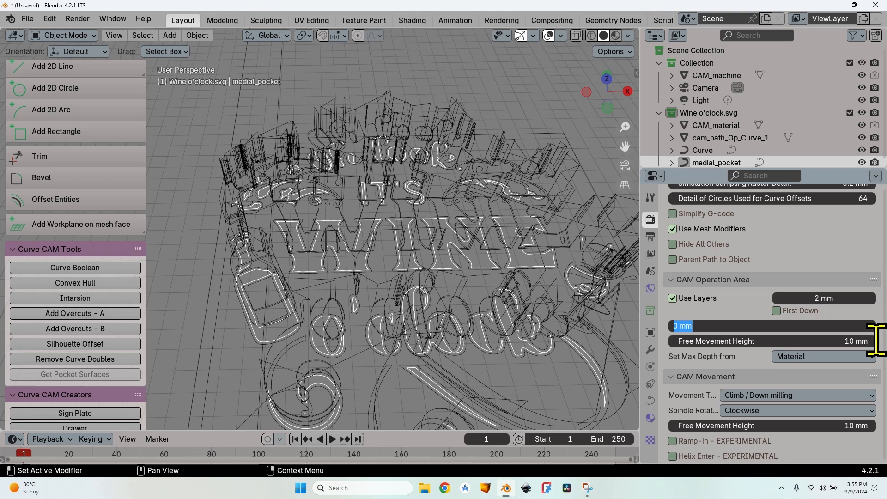
text(20)
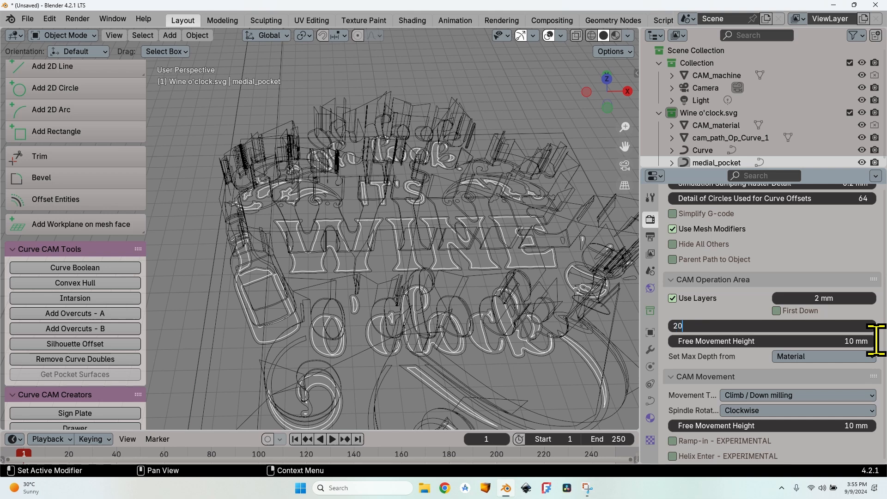
key(Tab)
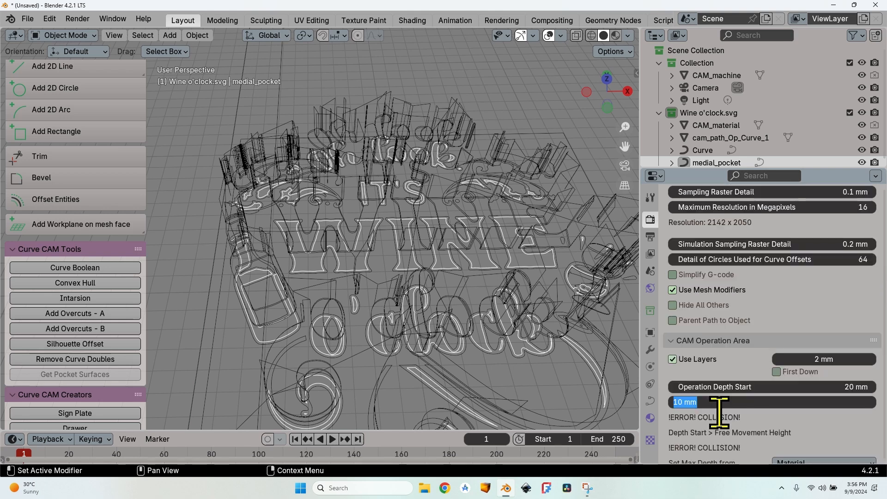
text(35)
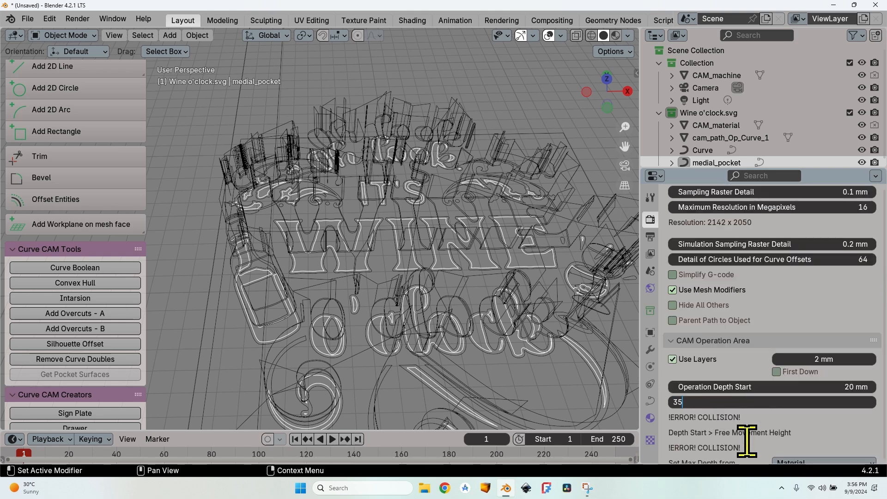
key(Return)
Step: Switch the MedialPocket operation's maximum depth source to Custom and set its depth end to 17 mm
scroll(739, 407, down, 3)
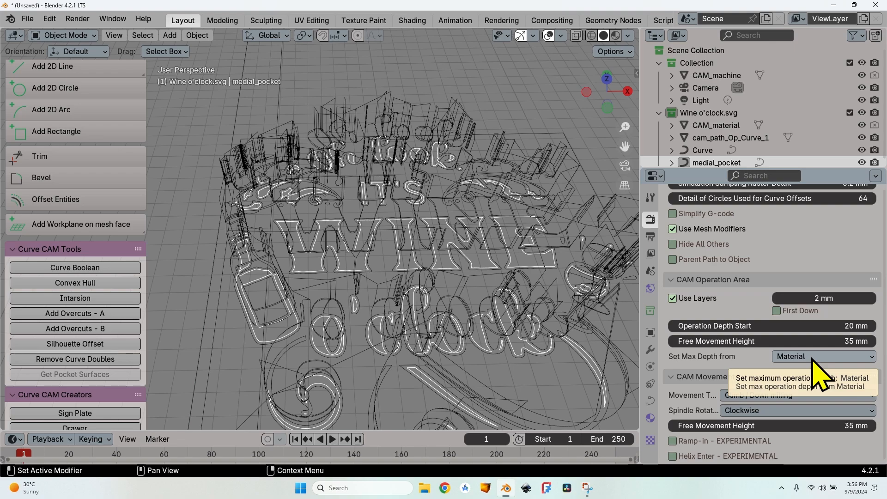
scroll(436, 318, down, 1)
middle_drag(436, 318, 214, 352)
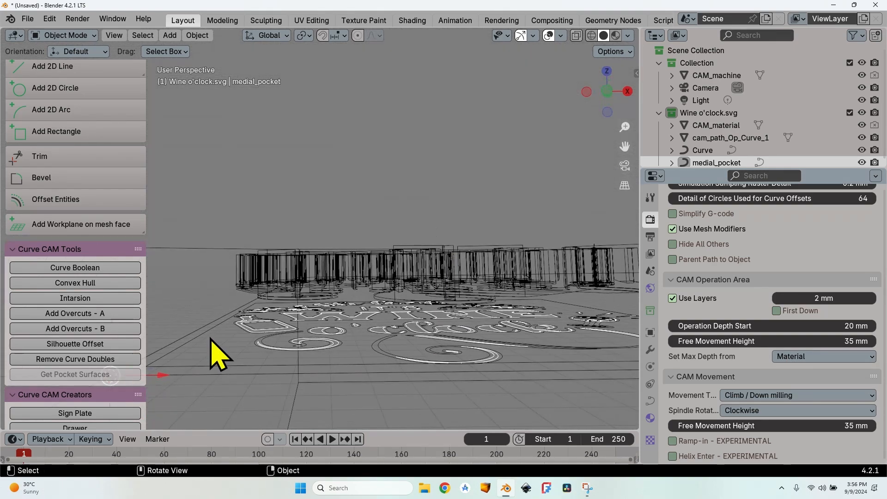
click(795, 356)
click(799, 398)
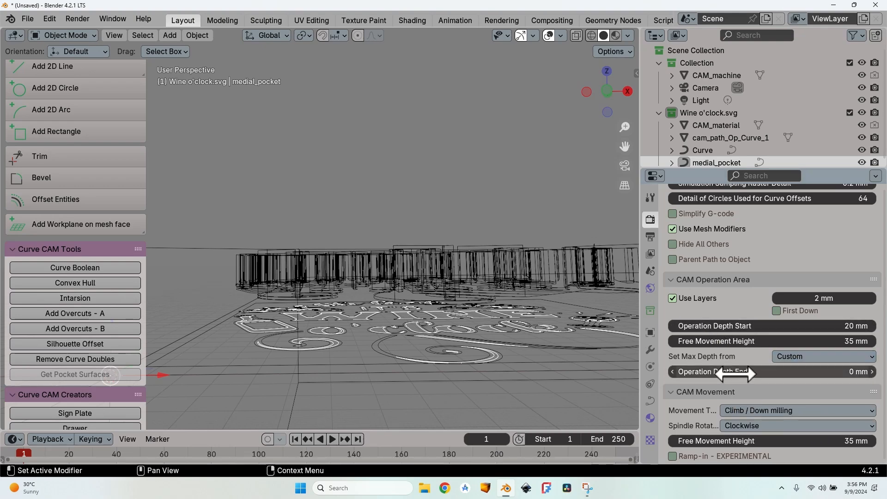
click(734, 373)
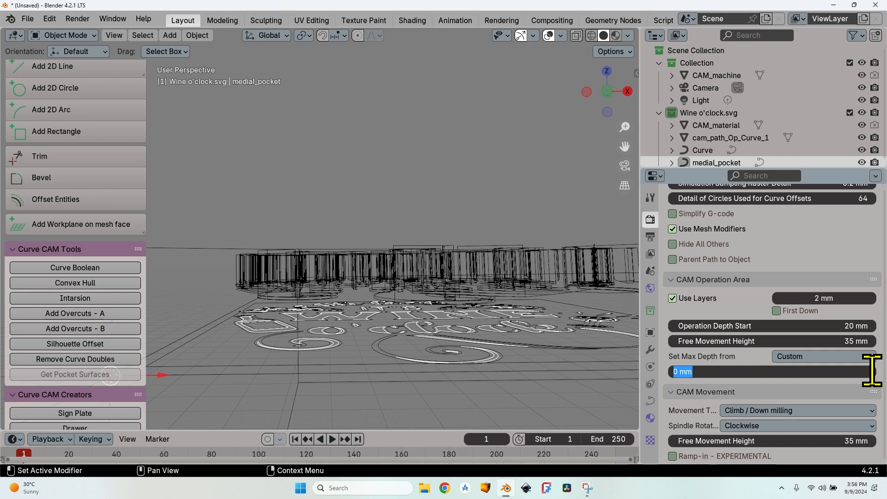
key(Return)
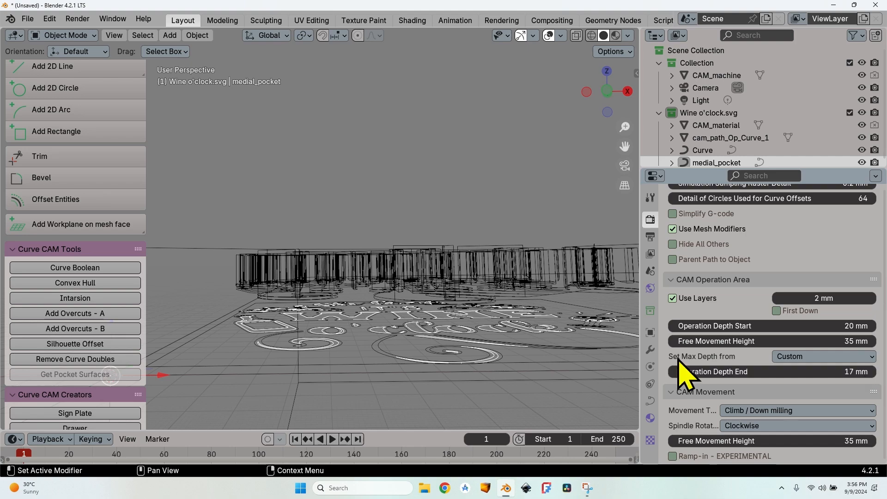
middle_drag(629, 376, 417, 309)
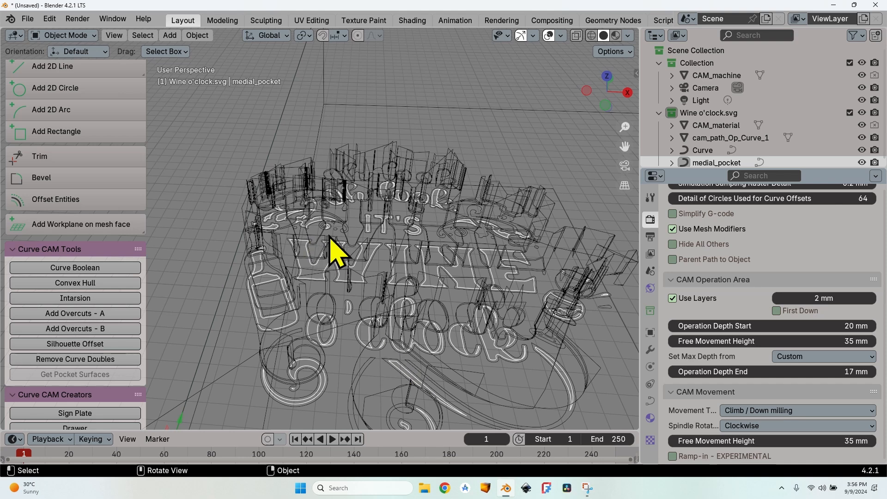
Step: Set the MedialPocket operation's feedrate to 2200 mm, plunge speed to 100% and spindle speed to 18000 RPM
scroll(682, 366, down, 4)
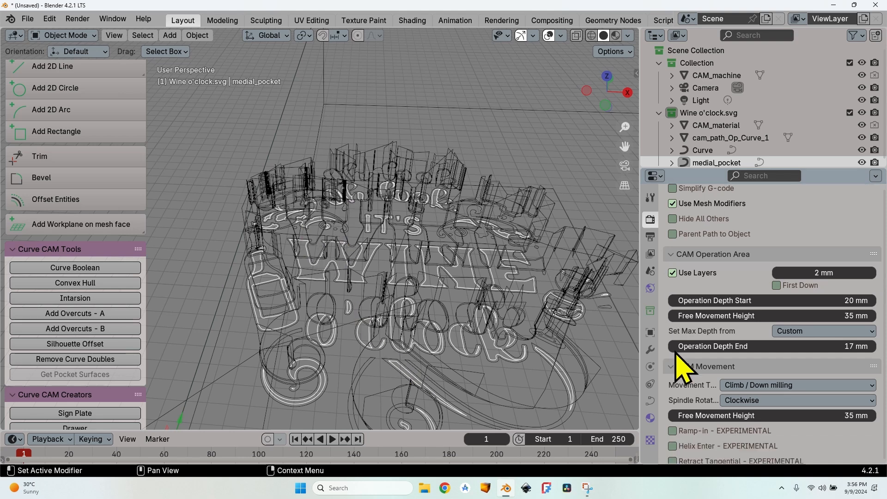
scroll(677, 317, down, 13)
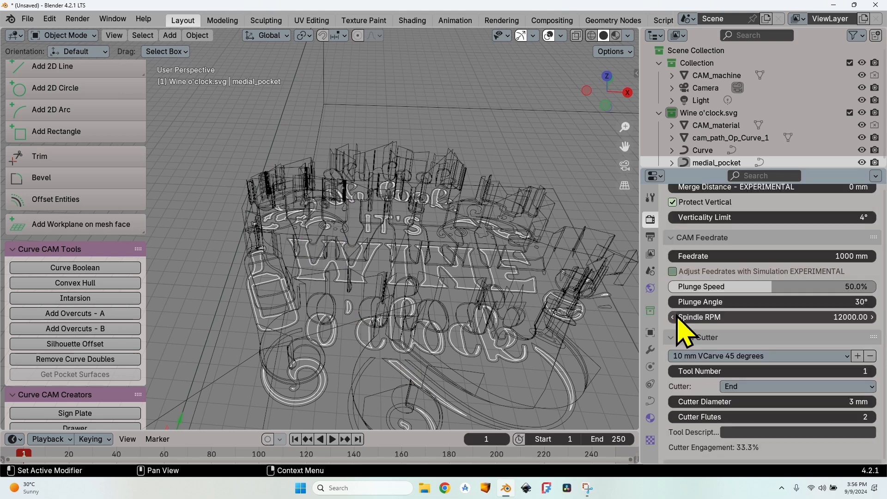
click(831, 255)
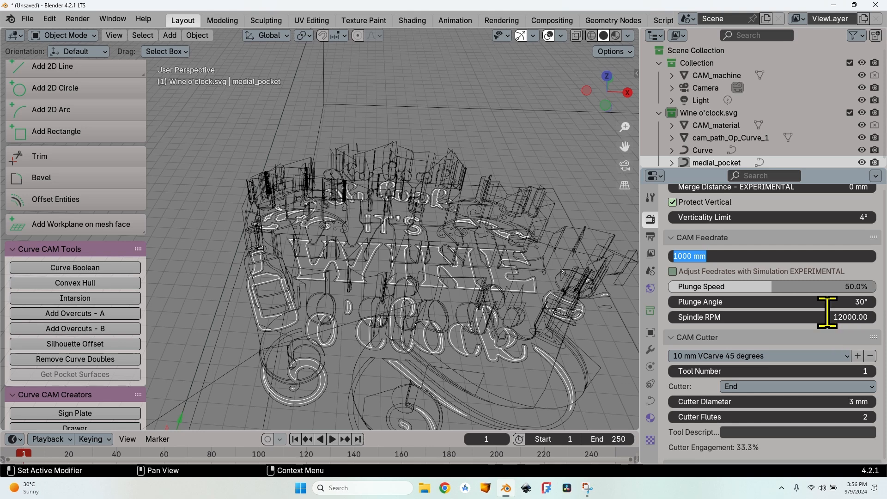
text(2200)
key(Return)
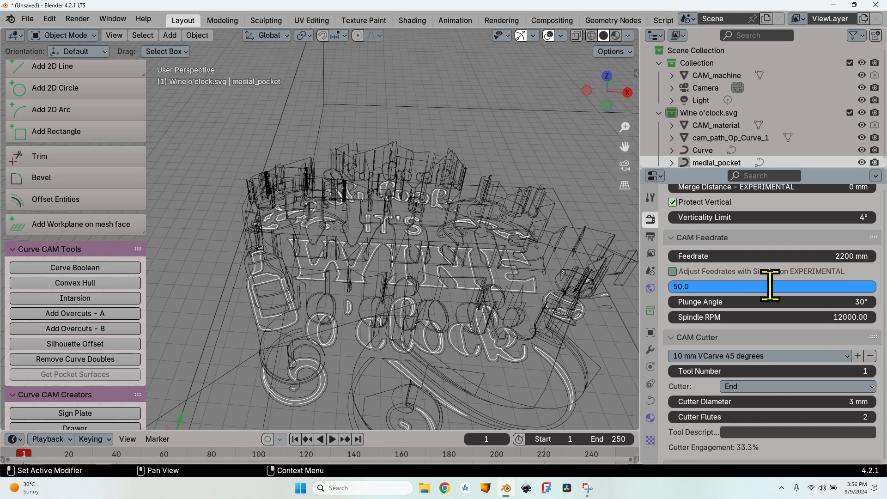
drag(748, 286, 868, 286)
click(833, 317)
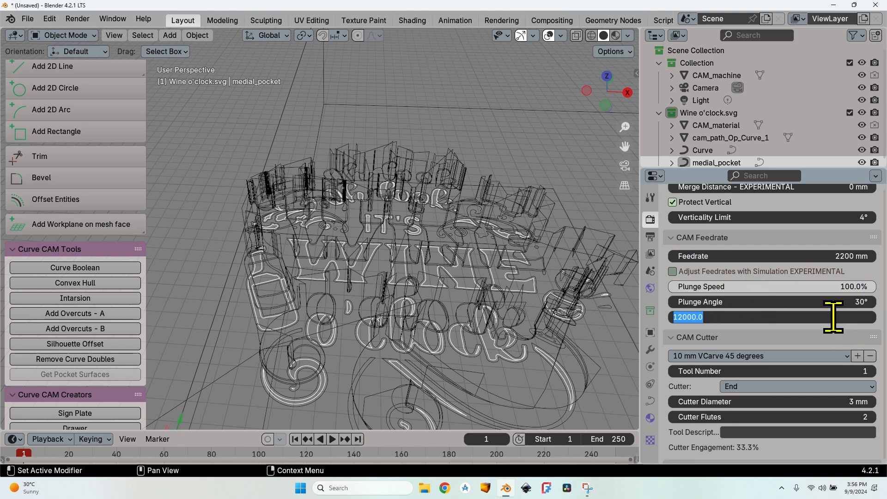
key(Return)
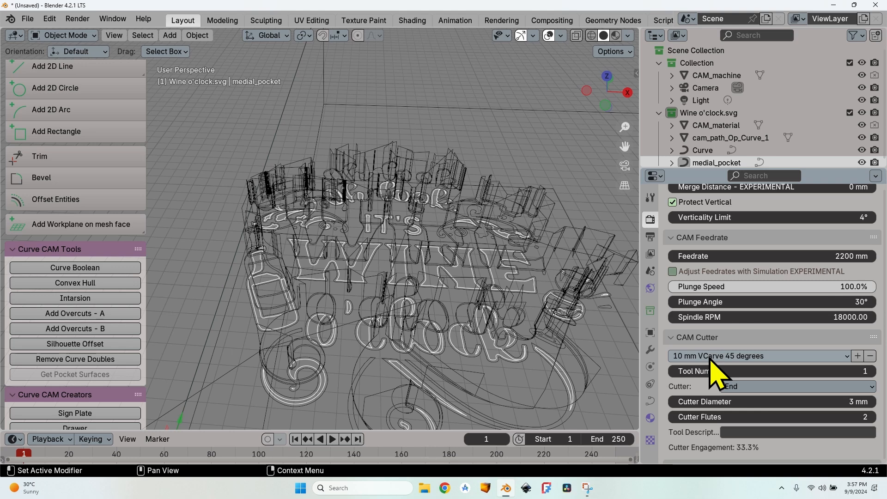
Step: Apply the end cyl 3.00mm cutter preset to the MedialPocket operation, calculate its toolpath and inspect the pocketing passes
click(724, 356)
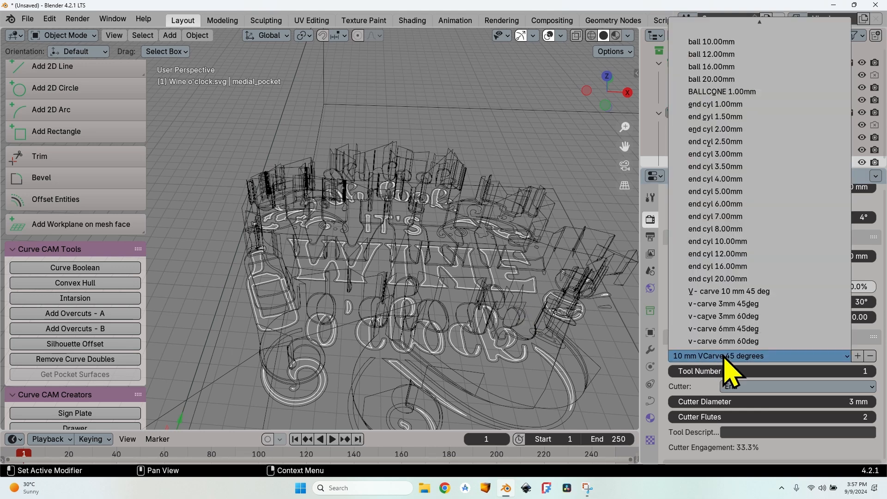
click(744, 159)
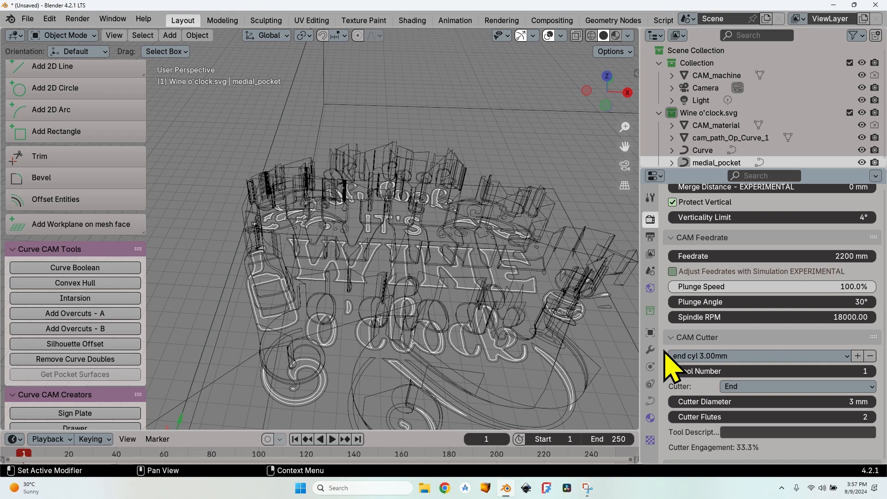
scroll(671, 367, up, 20)
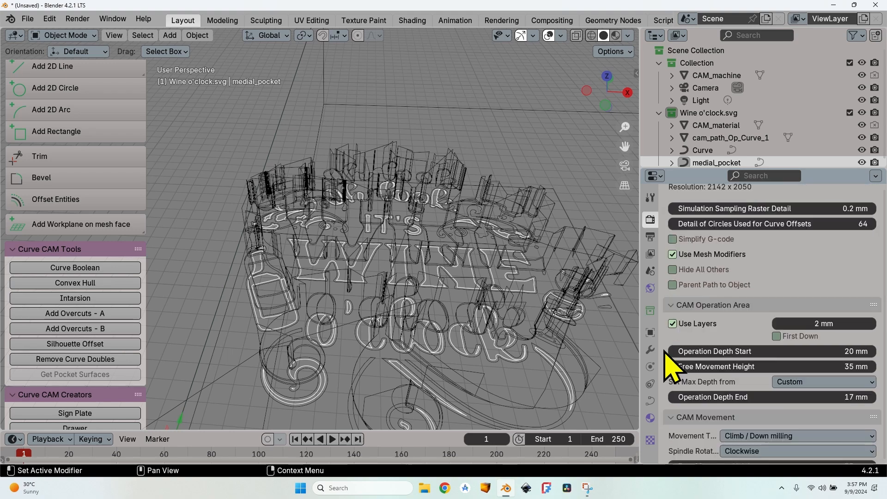
scroll(670, 368, up, 4)
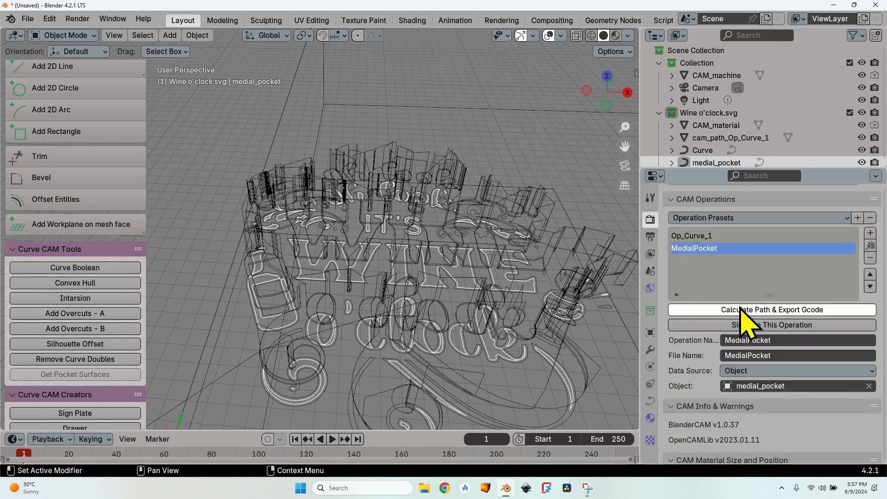
click(695, 308)
middle_drag(485, 309, 376, 251)
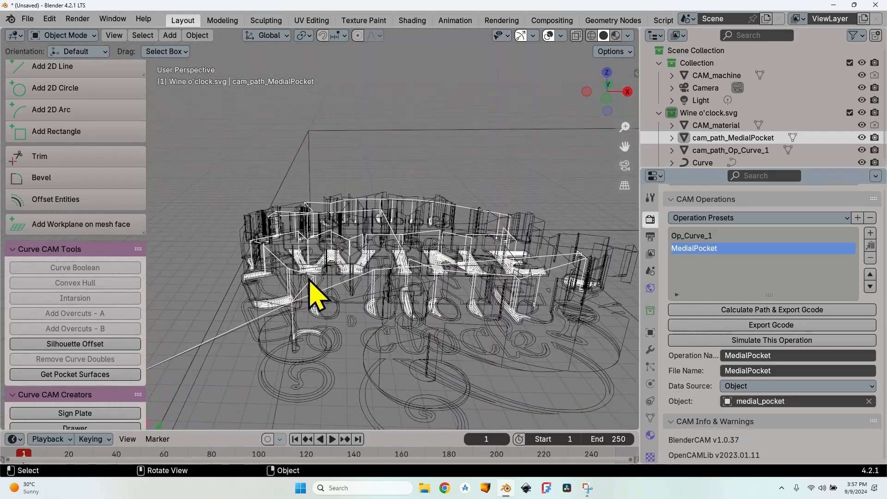
scroll(333, 277, up, 6)
middle_drag(363, 347, 356, 366)
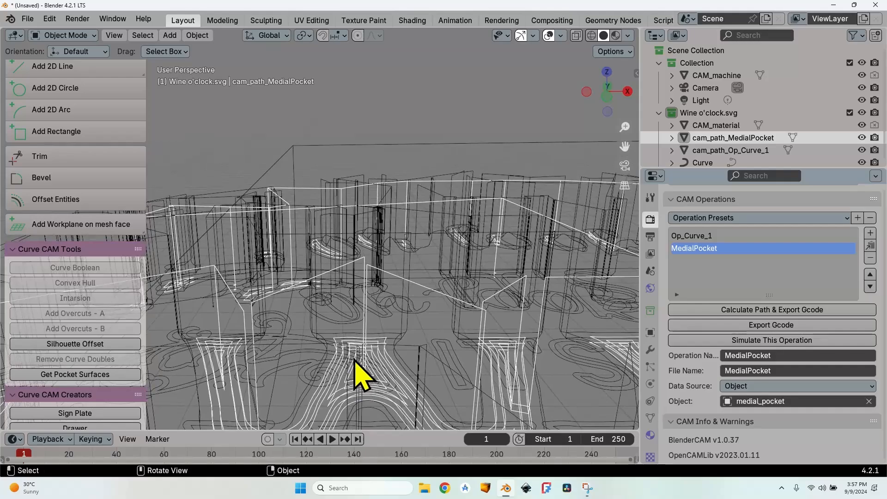
scroll(380, 337, down, 8)
middle_drag(422, 222, 446, 306)
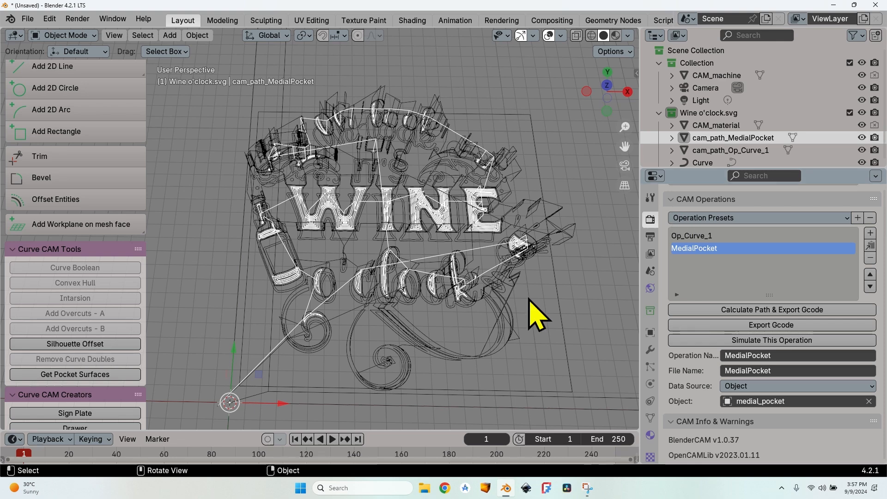
Step: Save the project as wine vcarve.blend
click(27, 18)
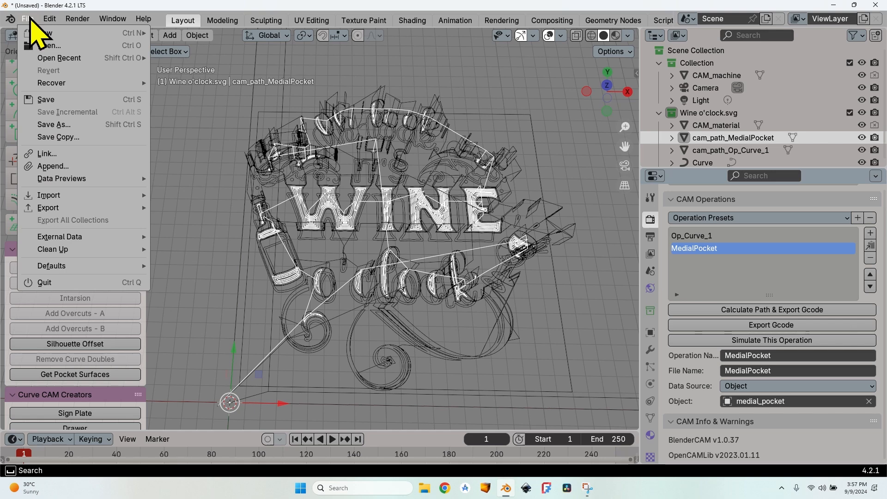
click(75, 101)
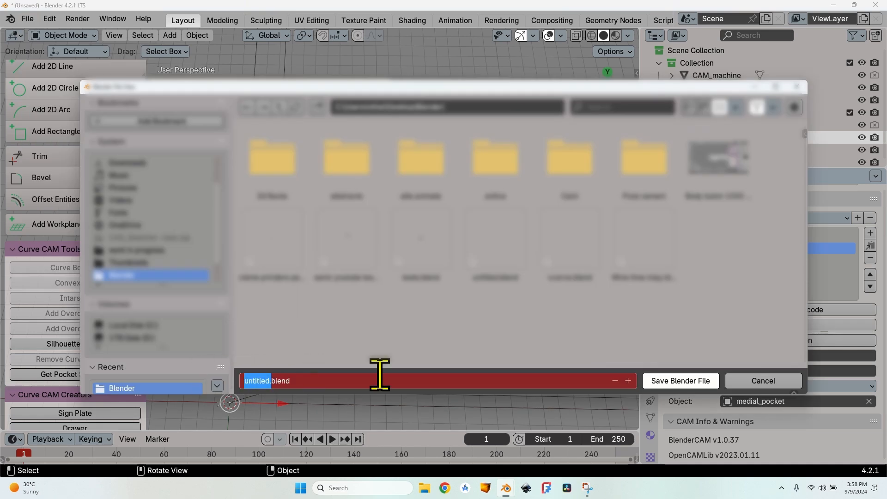
text(wine vcarve)
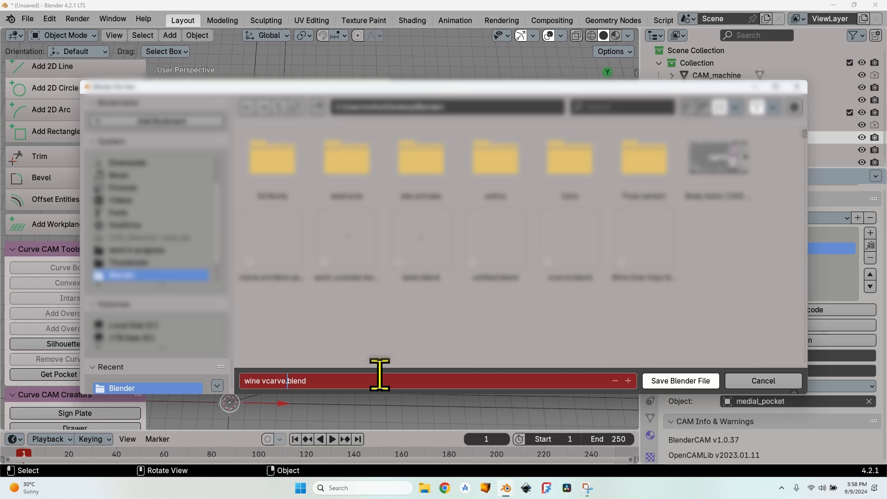
click(678, 381)
Step: Recalculate the MedialPocket operation's path and export its G-code for the saved project
click(739, 236)
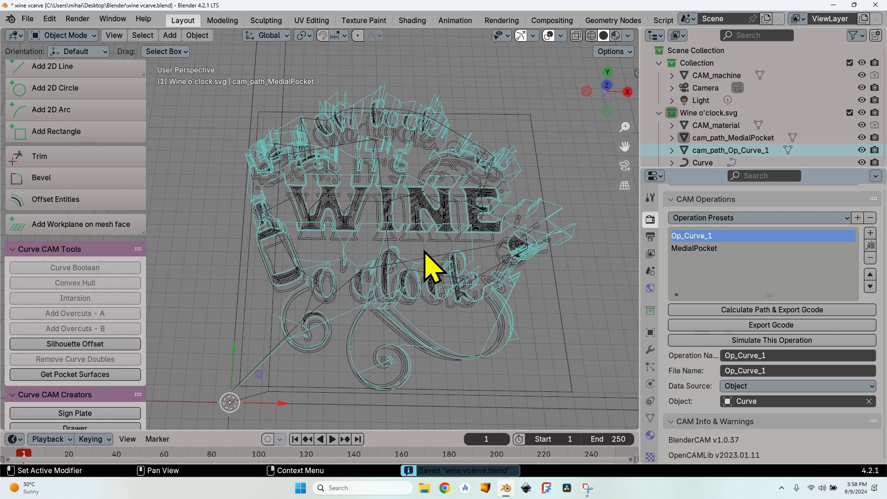
click(701, 249)
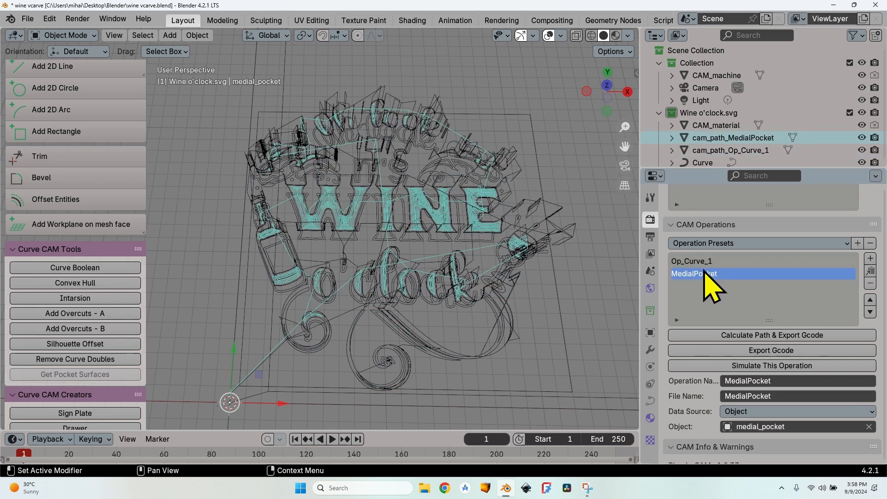
click(746, 335)
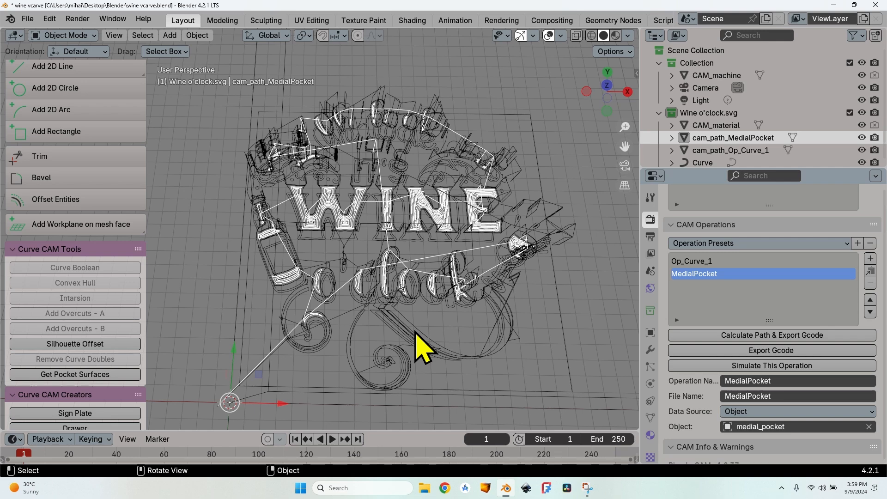
click(27, 19)
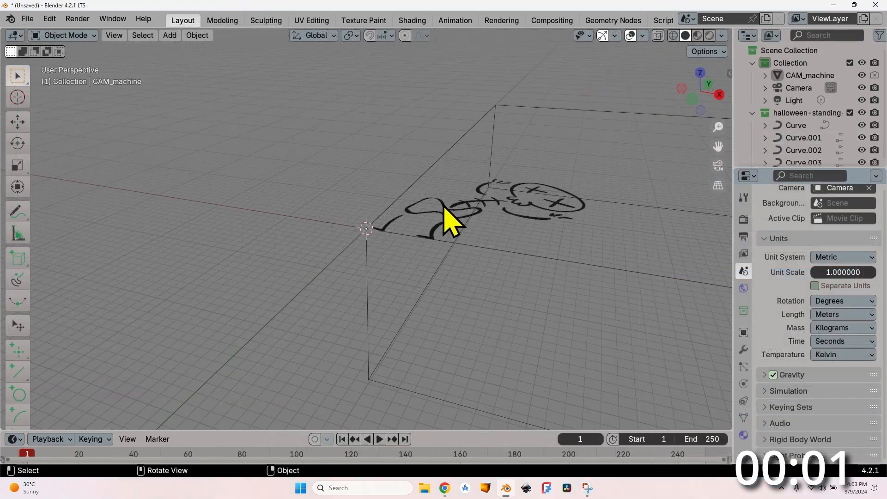
Step: Join all the curves of the imported halloween-standing skeleton drawing into one object, with the skull curve active
mouse_move(444, 208)
middle_down()
mouse_move(457, 240)
mouse_move(486, 204)
mouse_move(461, 145)
mouse_move(429, 198)
mouse_move(453, 158)
mouse_move(447, 145)
middle_up()
click(449, 138)
scroll(811, 138, down, 5)
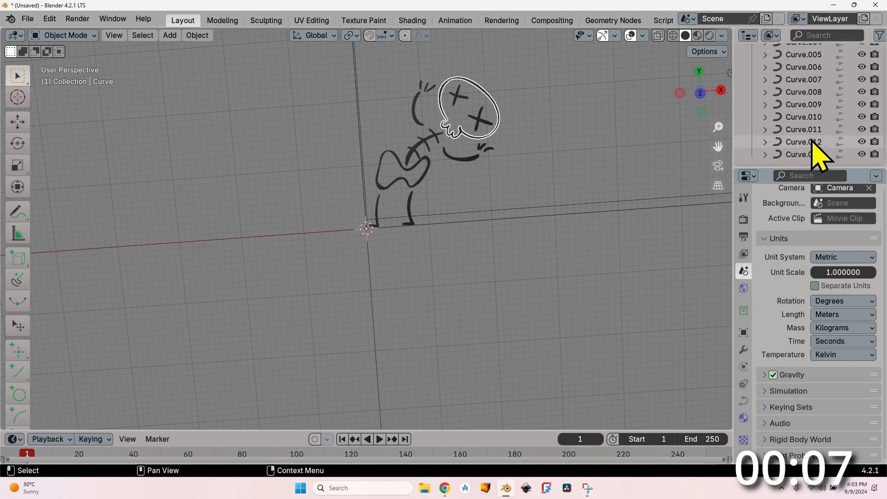
shift+click(806, 154)
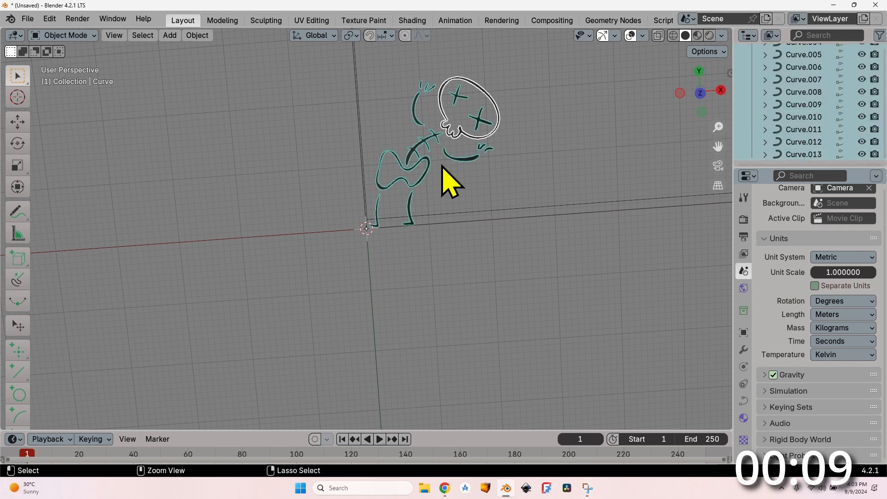
key(ctrl+j)
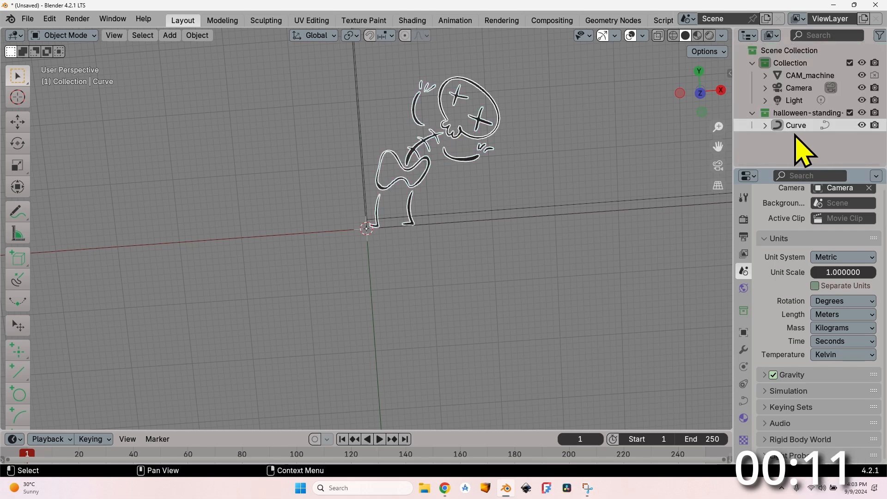
Step: Remove doubles from the joined skeleton curve with the default merge distance and Keep Bezier off
drag(30, 242, 138, 241)
scroll(90, 287, down, 8)
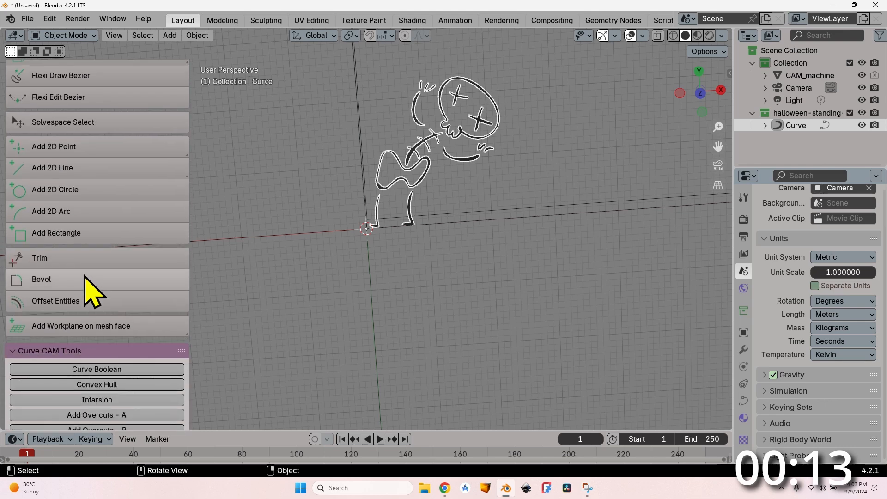
scroll(87, 277, down, 6)
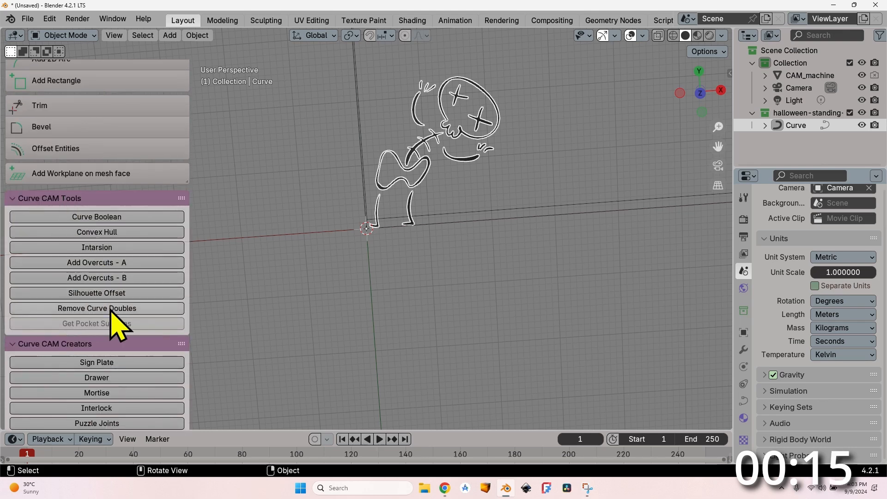
click(114, 308)
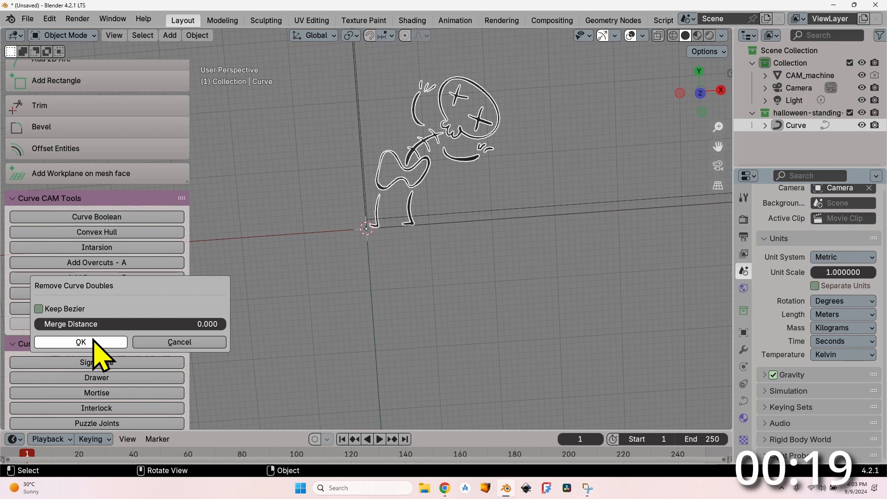
click(81, 341)
mouse_move(436, 123)
middle_down()
mouse_move(467, 129)
mouse_move(459, 174)
mouse_move(477, 95)
middle_up()
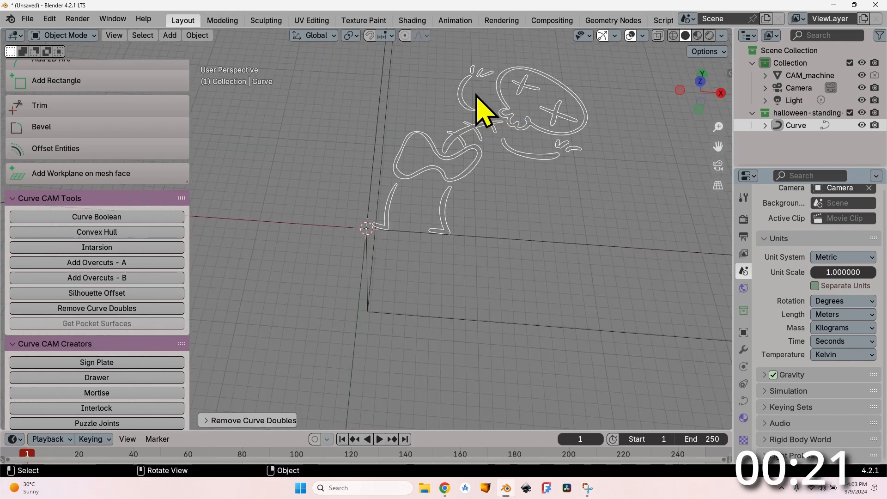
Step: Set the scene's render engine to CNC CAM
click(743, 219)
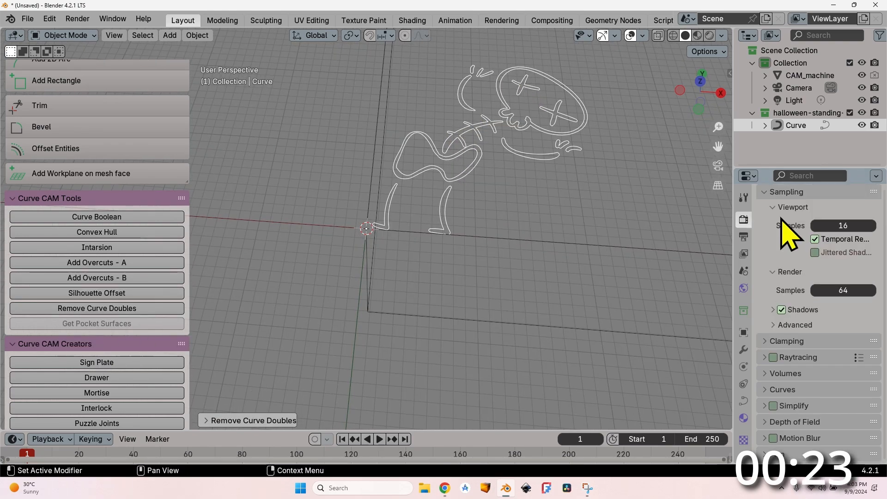
scroll(786, 263, up, 2)
click(836, 217)
click(833, 272)
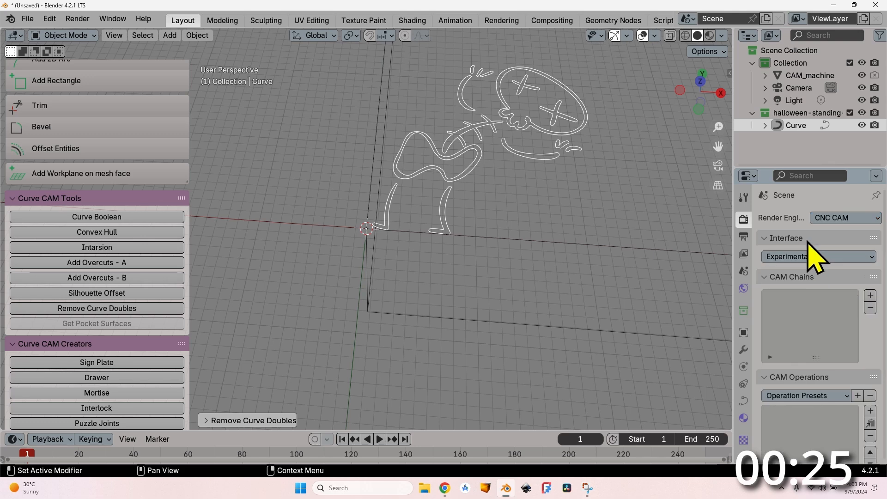
Step: Add a new CAM operation for the joined skeleton curve
scroll(758, 330, down, 8)
scroll(756, 325, down, 6)
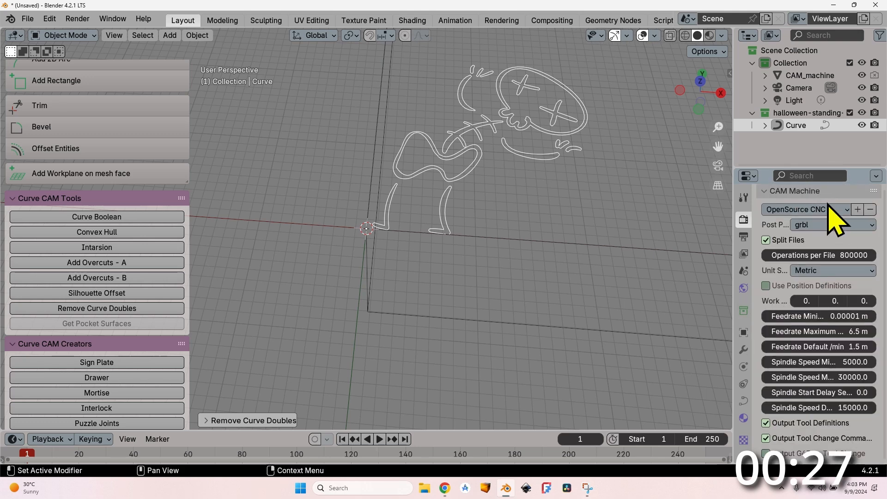
scroll(776, 258, up, 8)
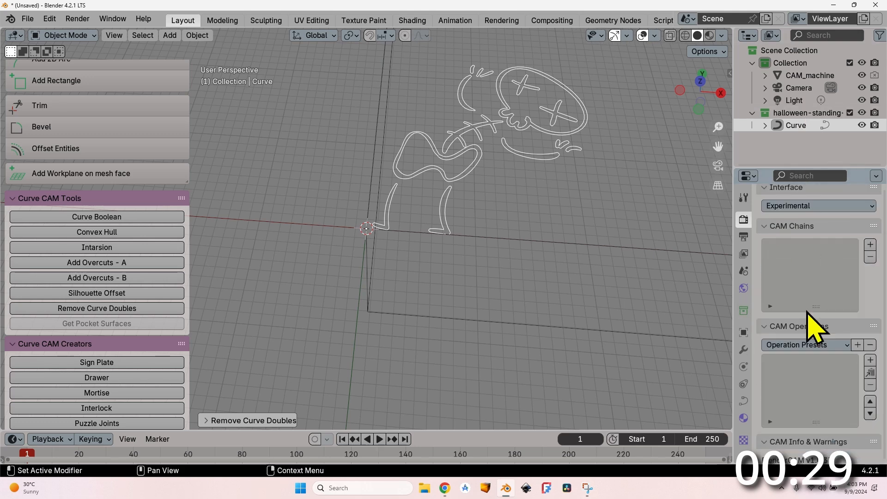
click(870, 360)
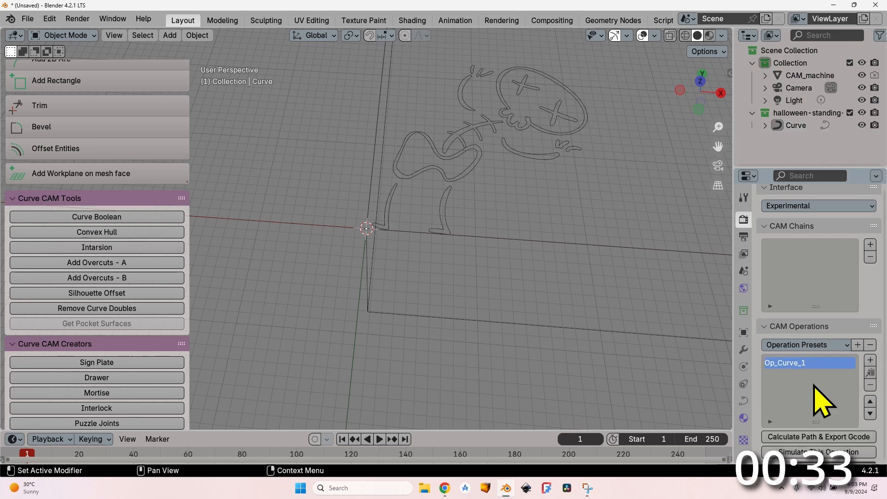
Step: Set the skeleton operation's strategy to Medial axis, with Add Pocket Operation and Simplify G-code enabled
scroll(803, 384, down, 10)
drag(734, 298, 689, 305)
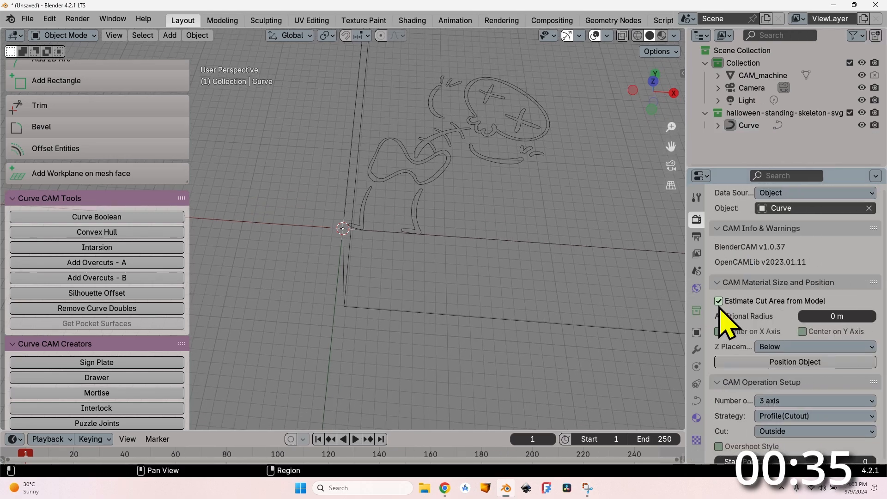
scroll(767, 332, down, 5)
click(797, 290)
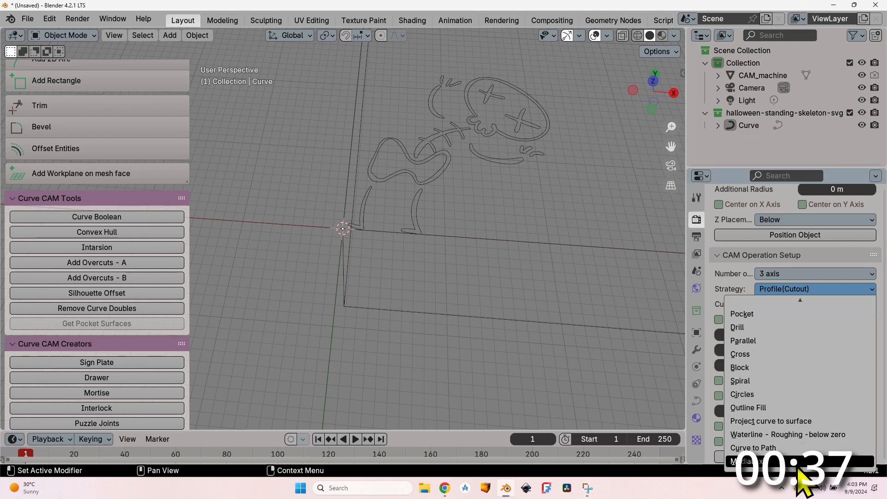
click(792, 464)
scroll(730, 356, down, 10)
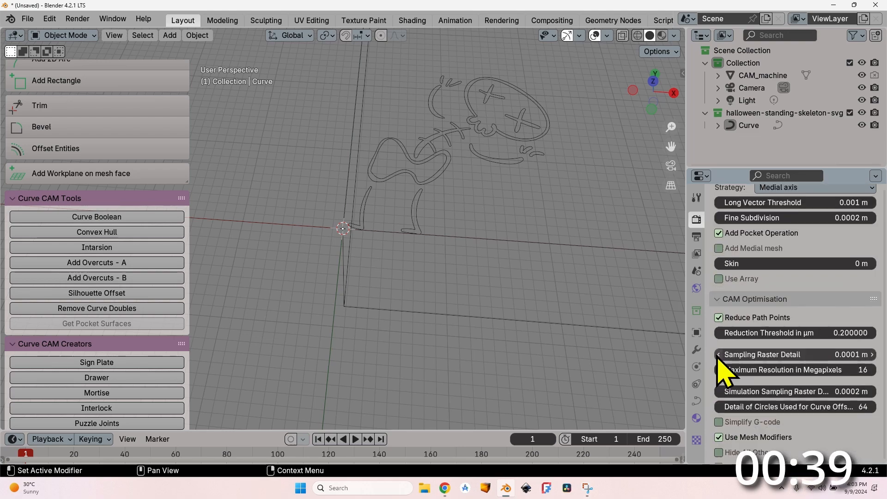
click(725, 295)
Step: Set the scene's length unit to Millimeters
click(696, 270)
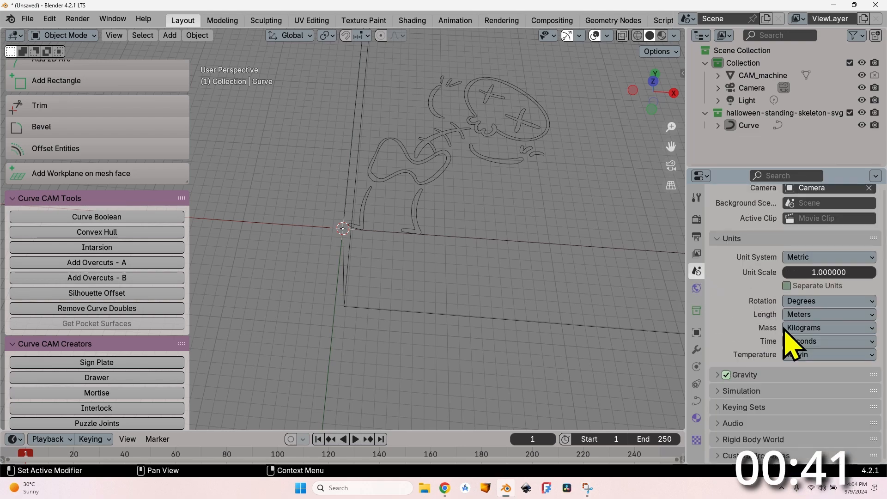
click(823, 319)
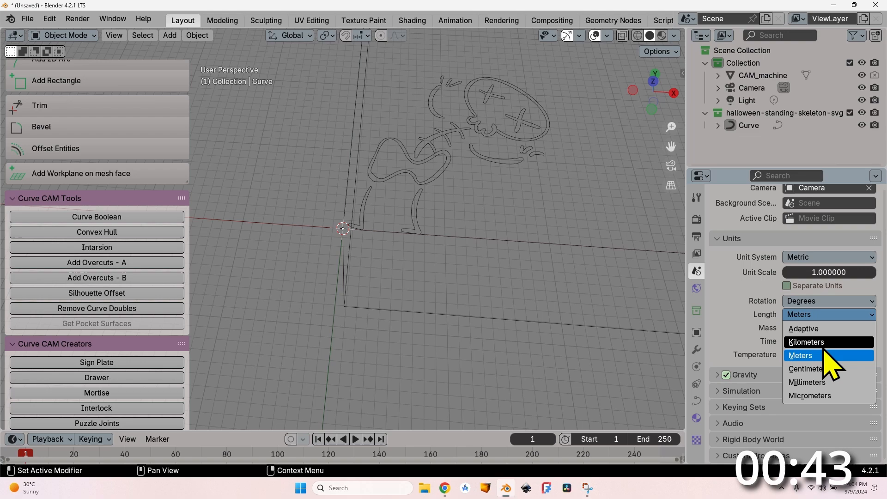
click(834, 383)
Step: Set the medial axis operation's layer thickness to 2 mm and its Operation Depth Start to 20 mm
click(696, 219)
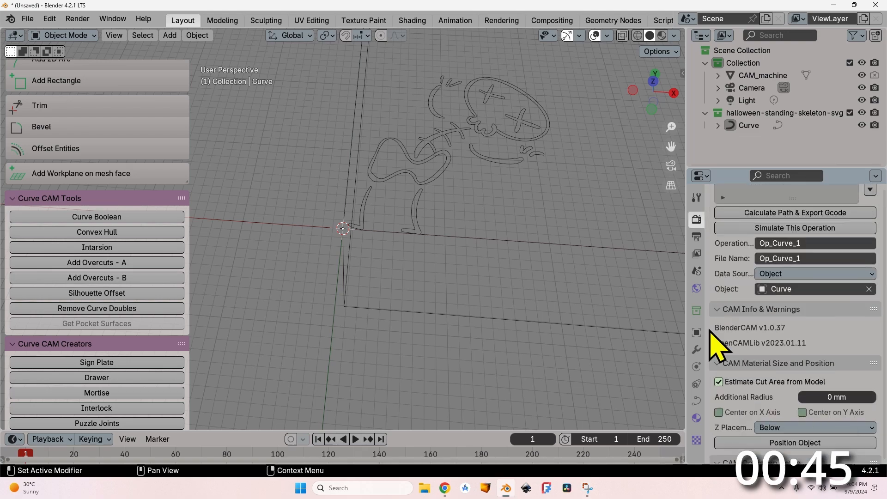
scroll(714, 335, down, 10)
scroll(716, 340, down, 12)
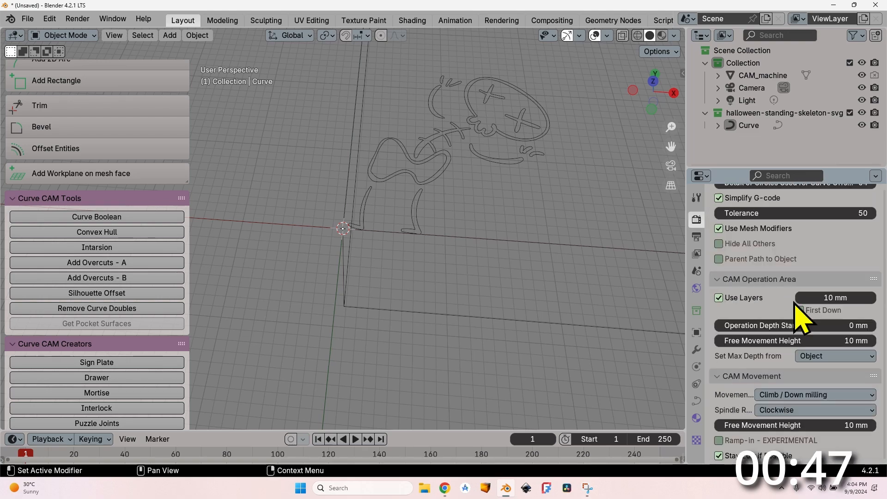
click(836, 298)
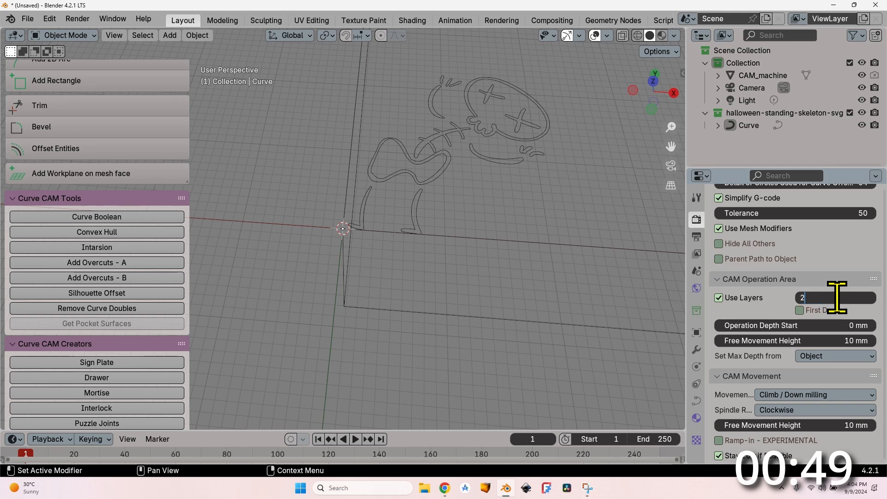
text(2)
key(Return)
click(856, 325)
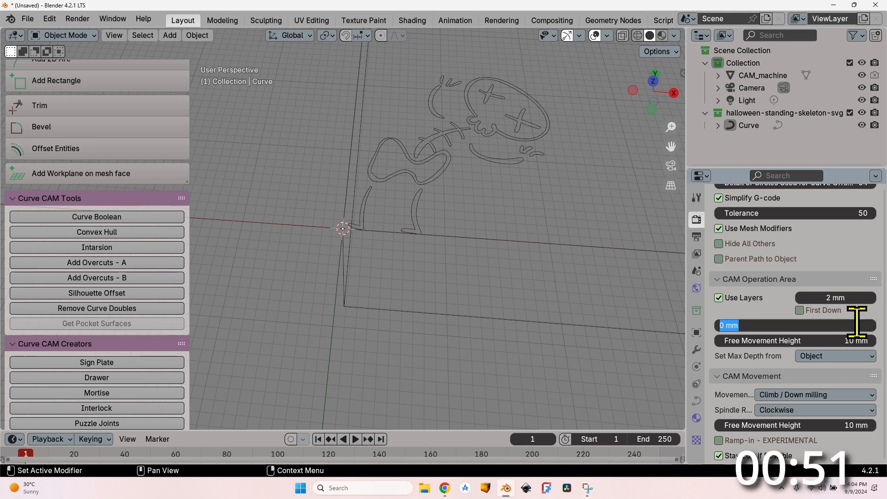
text(20)
key(Return)
Step: Set the medial axis operation's Free Movement Height to 35 mm
scroll(857, 325, up, 3)
click(849, 401)
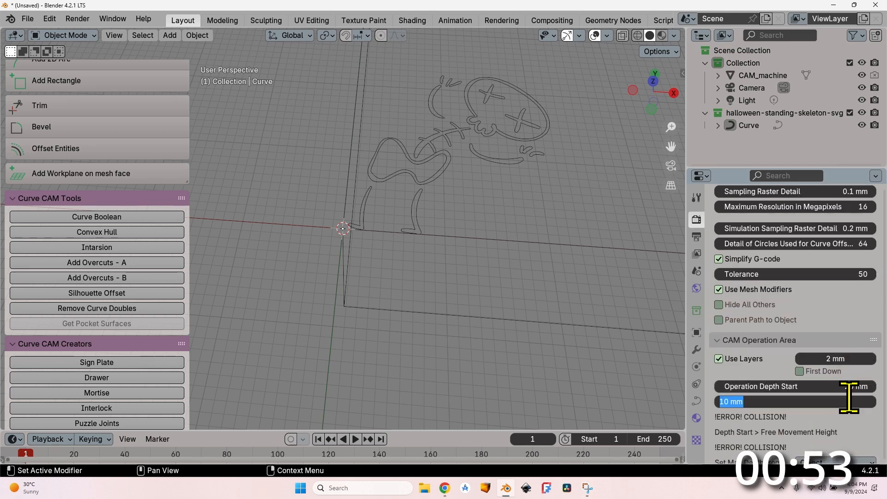
text(32)
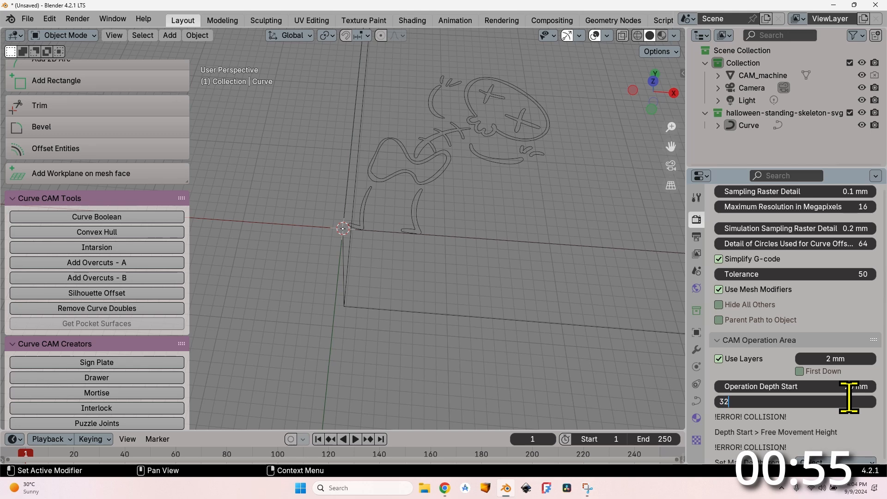
key(BackSpace)
text(5)
key(Return)
Step: Switch the medial axis operation's maximum depth source to Custom with an Operation Depth End of 17 mm
scroll(824, 379, down, 3)
click(831, 357)
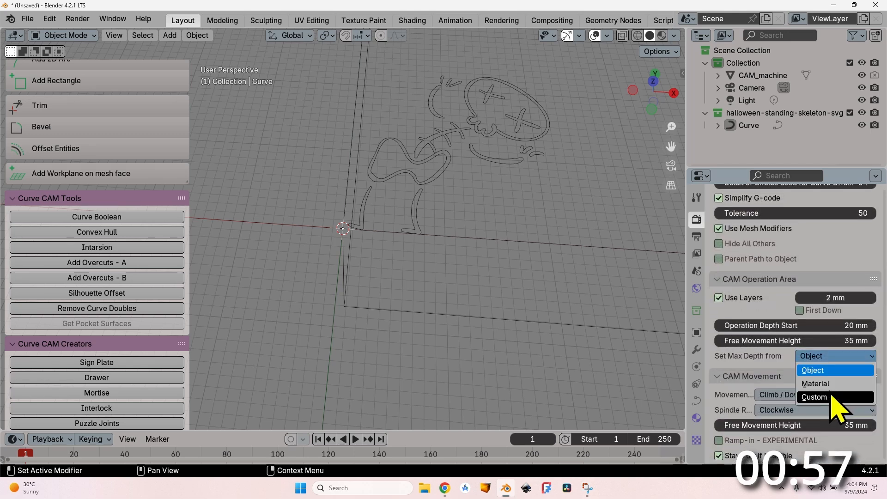
click(830, 397)
click(872, 371)
text(17)
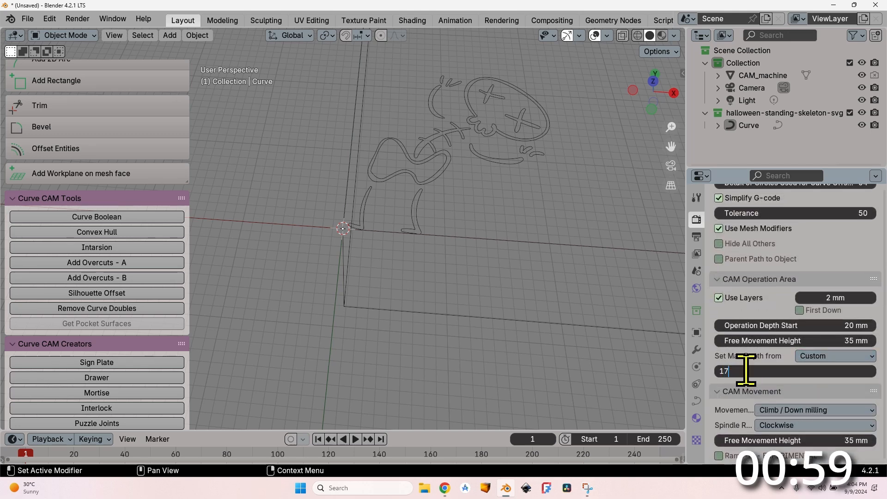
key(Return)
Step: Set the medial axis operation's feedrate to 2500 mm
scroll(750, 377, down, 1)
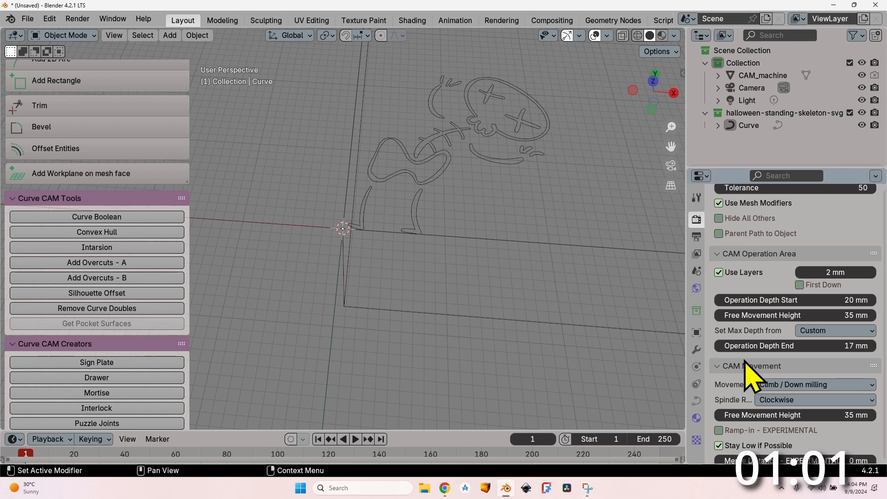
scroll(749, 370, down, 2)
scroll(720, 351, down, 4)
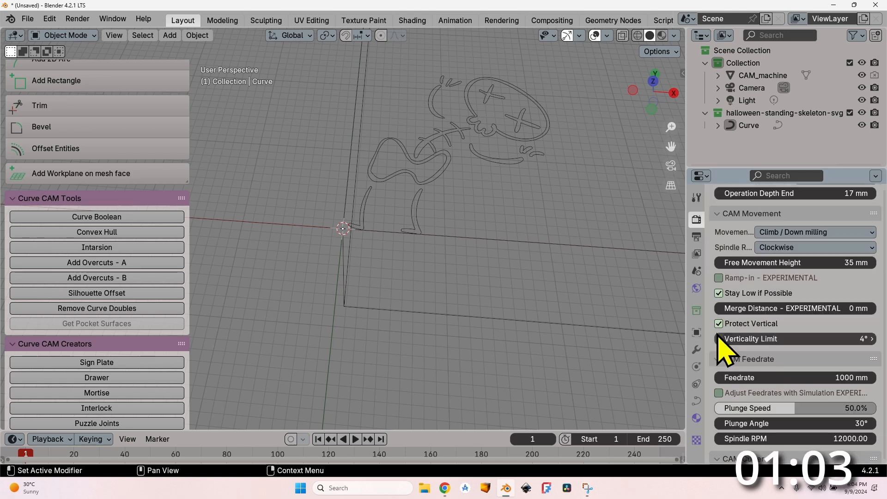
scroll(732, 356, down, 4)
click(846, 275)
text(2)
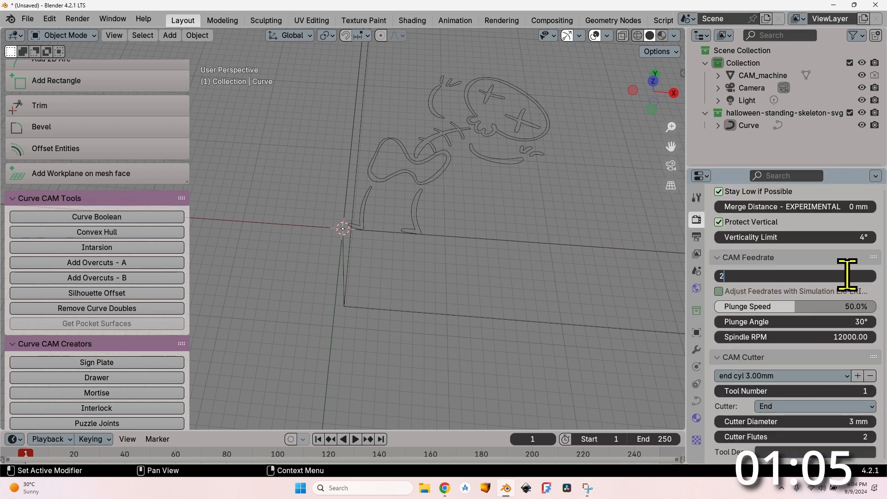
text(500)
key(Tab)
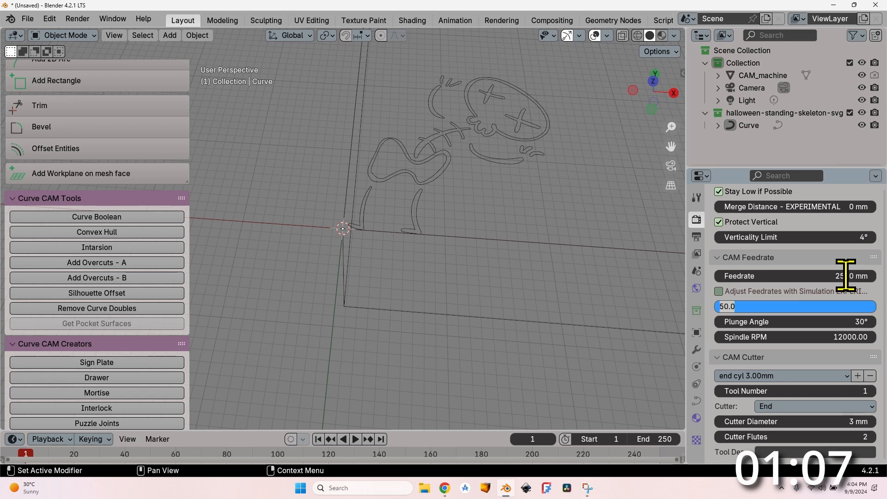
key(Return)
Step: Set the medial axis operation's plunge speed to 100% and its spindle speed to 18500 RPM
drag(783, 306, 870, 306)
click(827, 337)
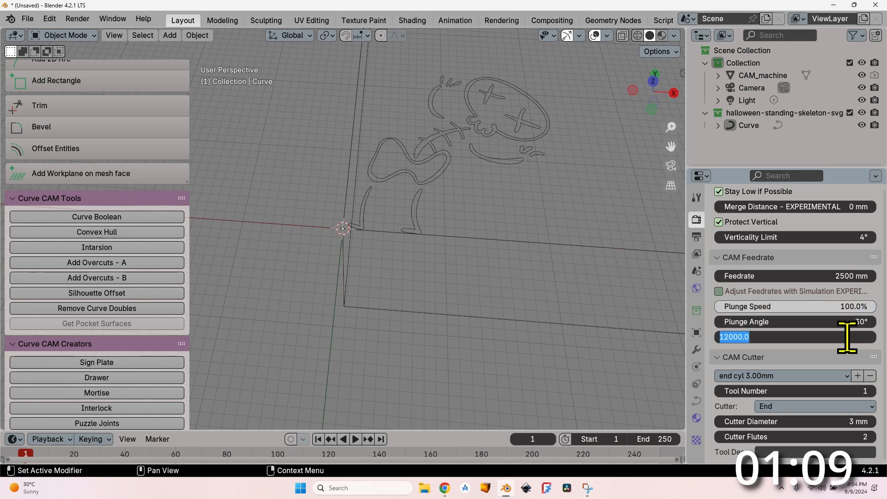
text(10000)
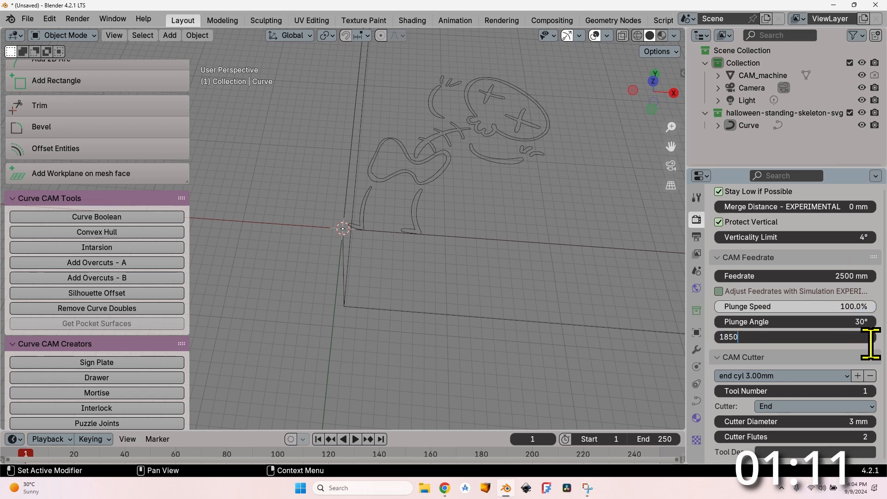
key(Return)
Step: Load the 10 mm VCarve 45 degrees cutter preset and enable the G-code trailer output
click(761, 376)
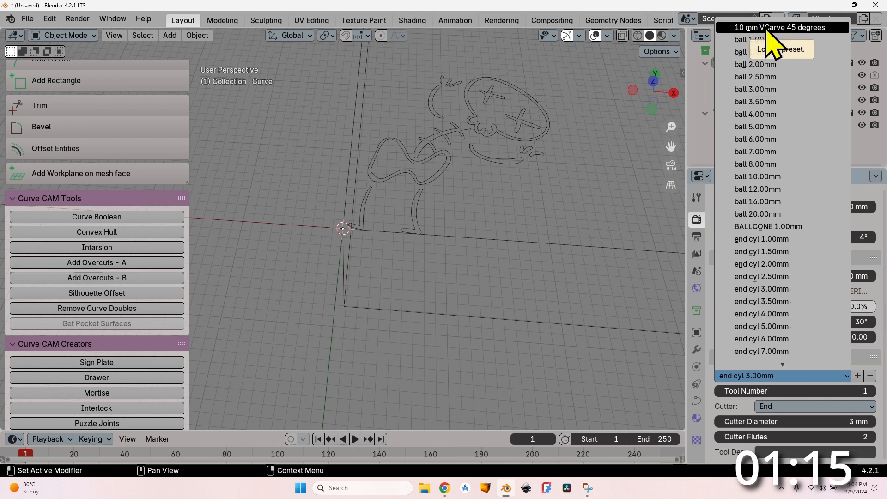
click(769, 29)
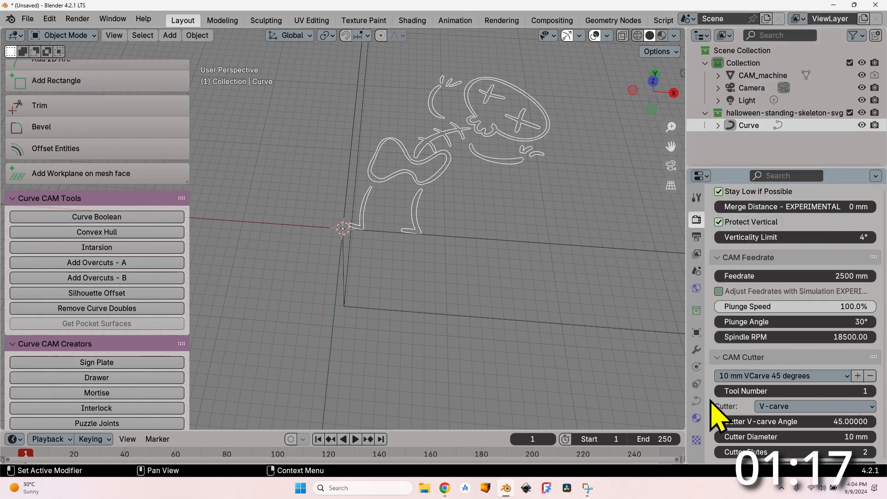
scroll(720, 415, down, 8)
click(721, 334)
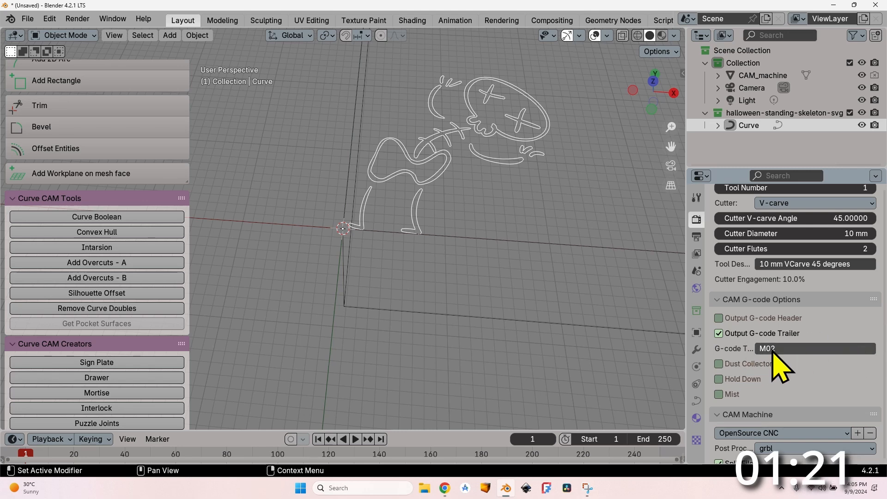
Step: Calculate the path of the Op_Curve_1 medial axis operation and export its G-code
scroll(725, 360, down, 4)
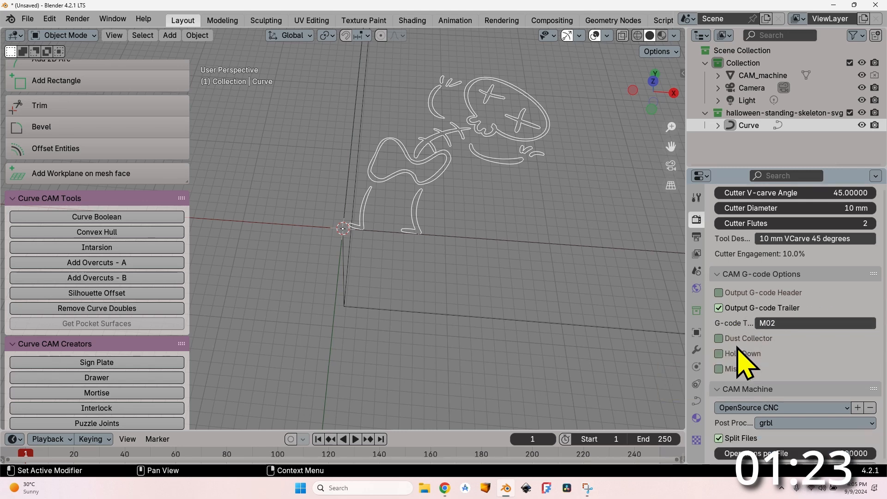
scroll(721, 374, up, 10)
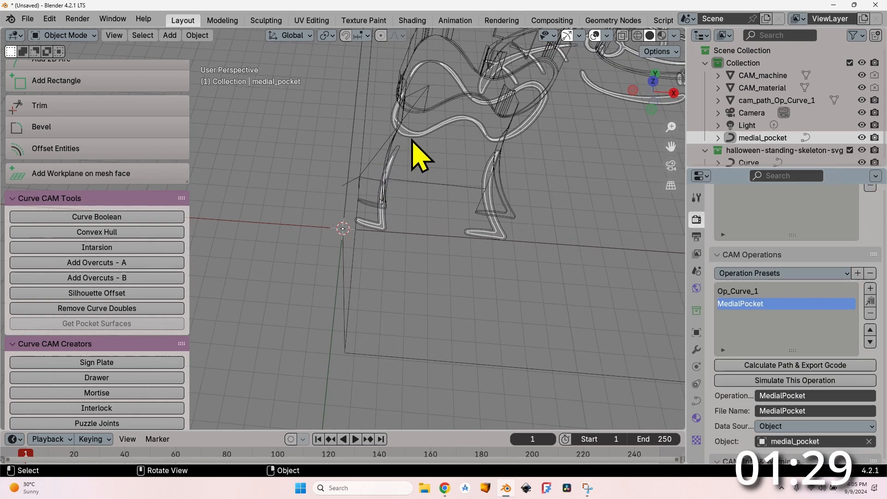
middle_drag(420, 157, 446, 168)
Step: Select the MedialPocket operation and have its cut area estimated from the model
click(747, 303)
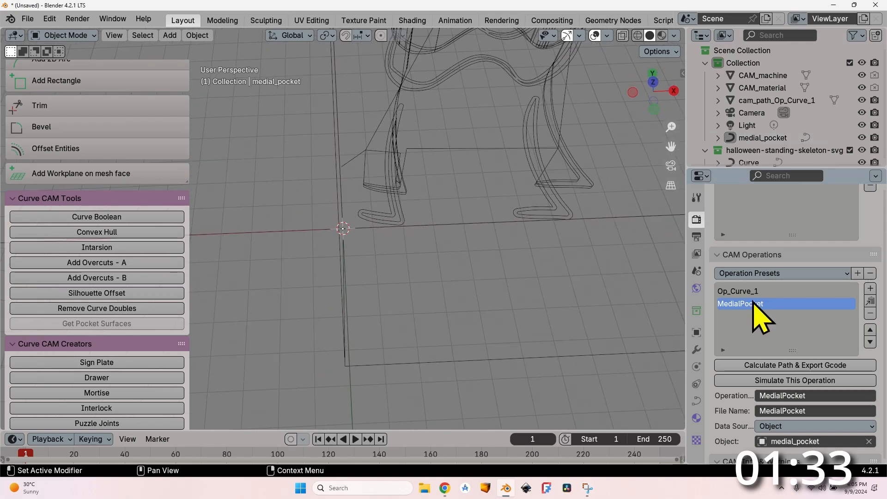
middle_drag(628, 175, 494, 103)
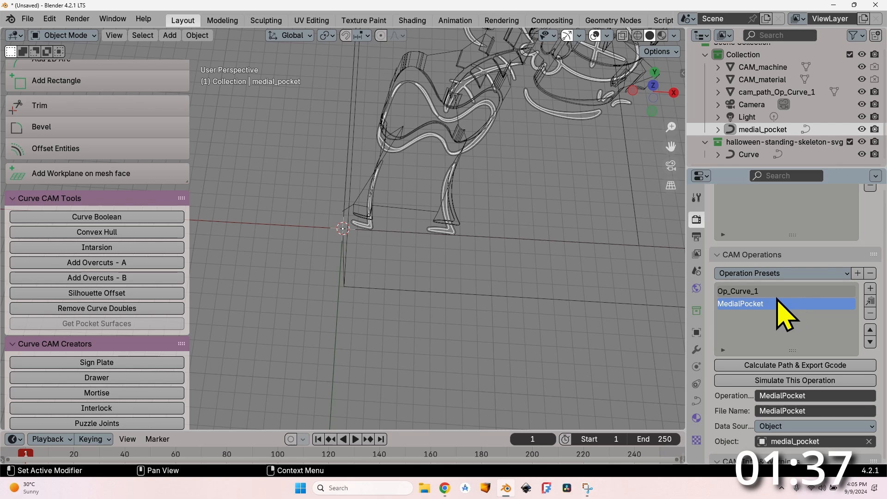
scroll(777, 300, down, 10)
click(725, 255)
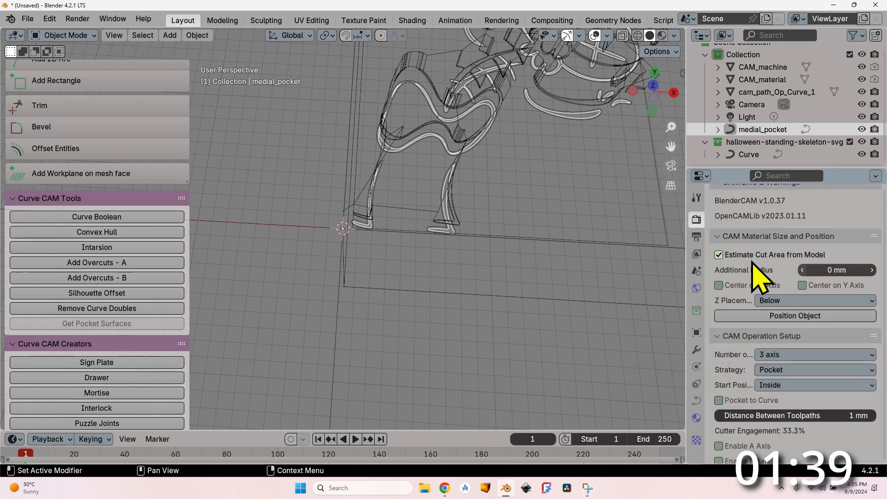
Step: Set the MedialPocket operation's layer thickness to 2 mm and its Operation Depth Start to 20 mm
scroll(722, 316, down, 3)
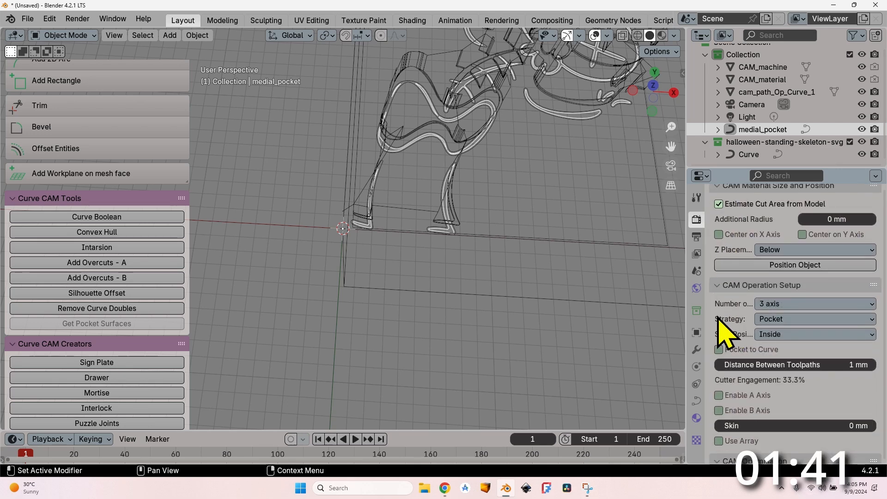
scroll(735, 323, down, 20)
click(829, 252)
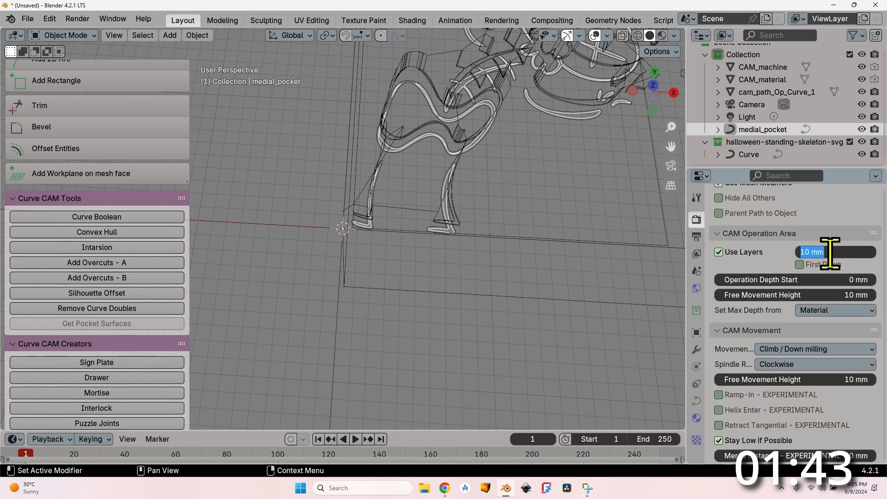
text(2)
click(849, 279)
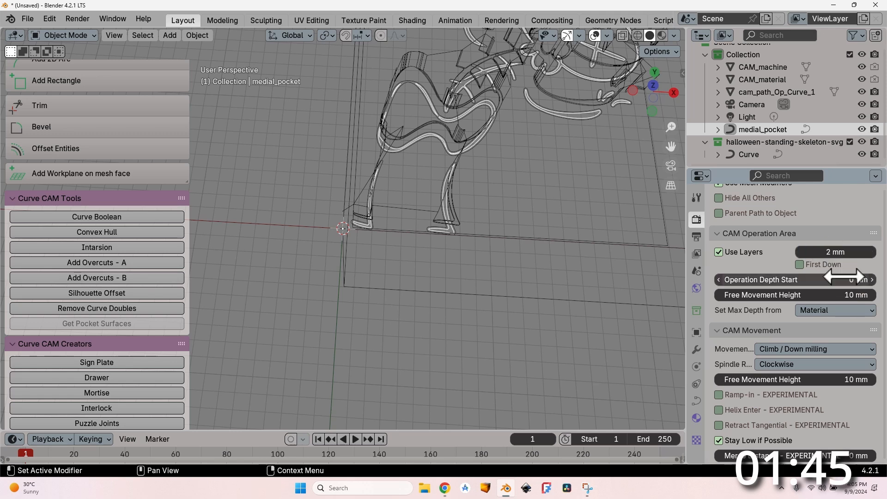
text(20)
key(Return)
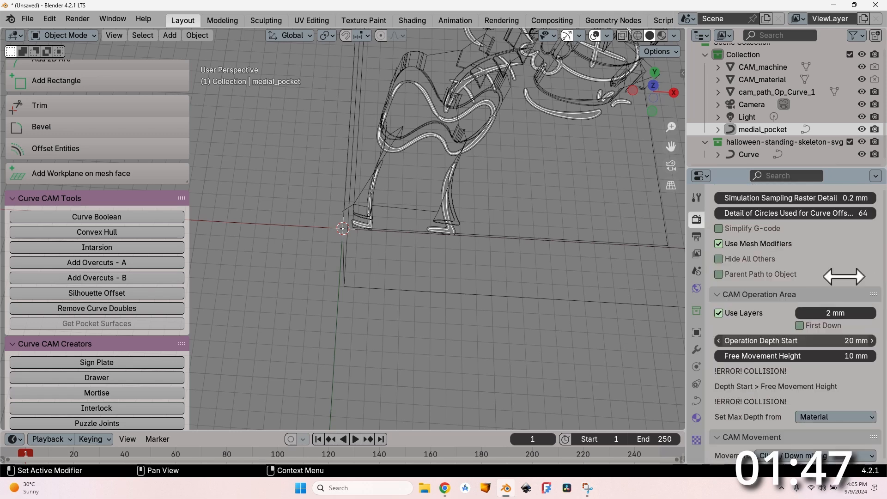
Step: Set the MedialPocket operation's Free Movement Height to 35 mm
click(852, 356)
text(3)
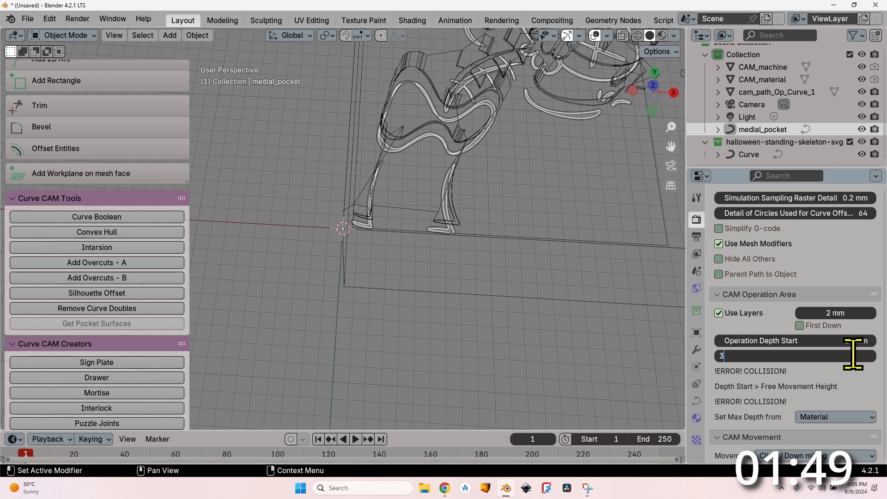
text(5)
key(Return)
Step: Switch the MedialPocket operation's maximum depth source to Custom and set its Operation Depth End to 17 mm
click(829, 310)
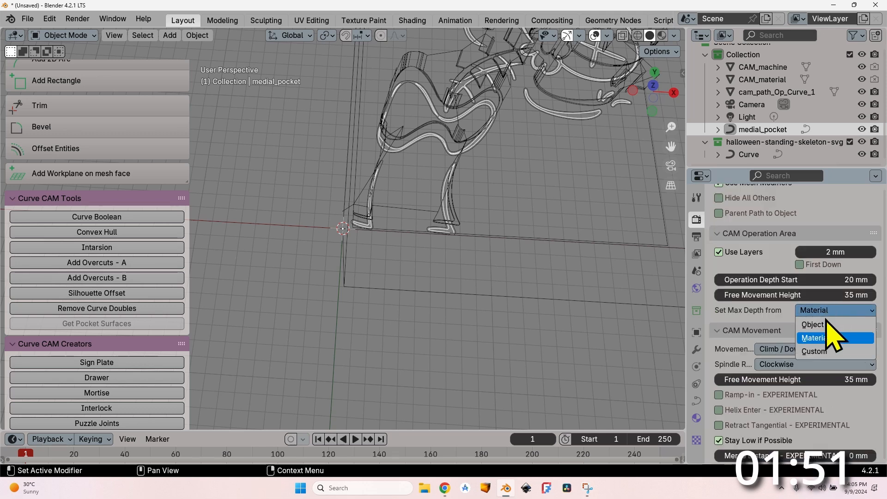
click(831, 352)
click(834, 325)
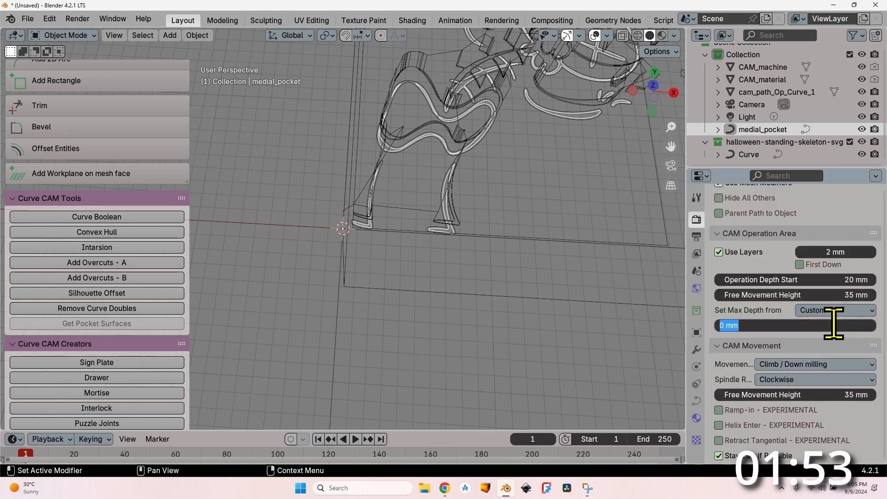
text(17)
key(Return)
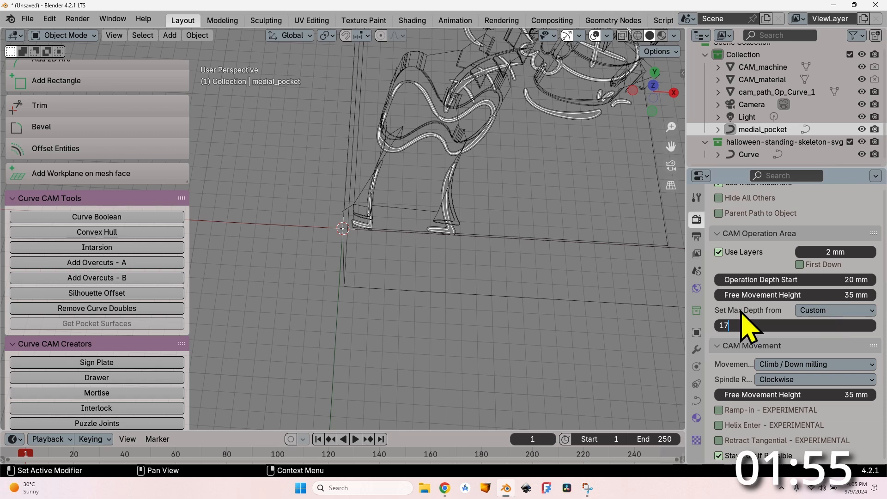
Step: Set the MedialPocket operation's feedrate to 2500 mm
scroll(845, 282, down, 10)
click(844, 286)
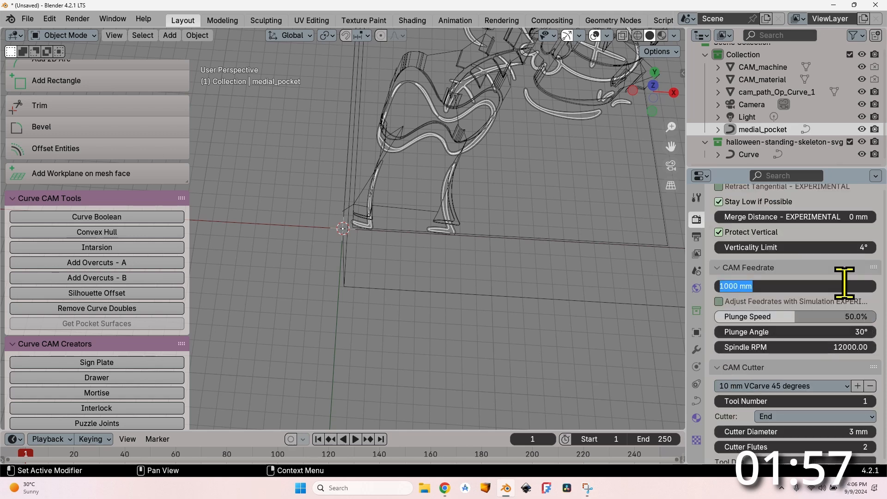
text(25000)
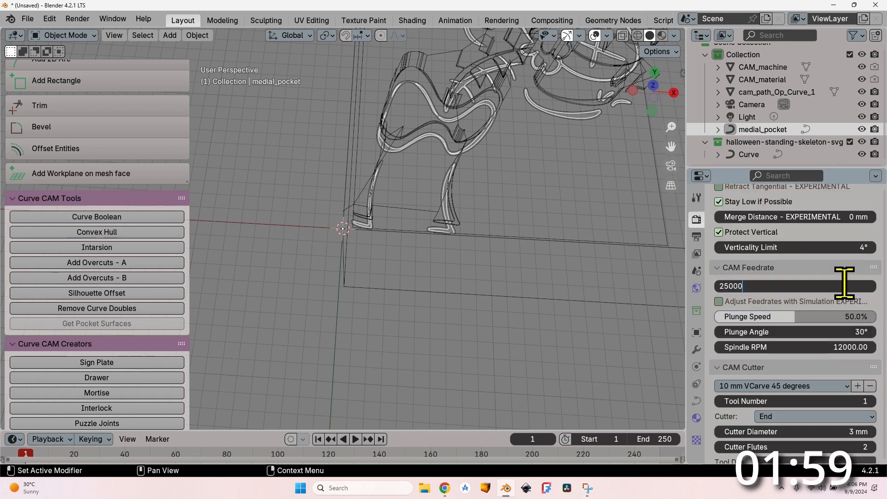
key(Return)
Step: Raise the MedialPocket operation's plunge speed to 100% and set its spindle speed to 18500 RPM
drag(855, 317, 872, 318)
click(842, 344)
text(1)
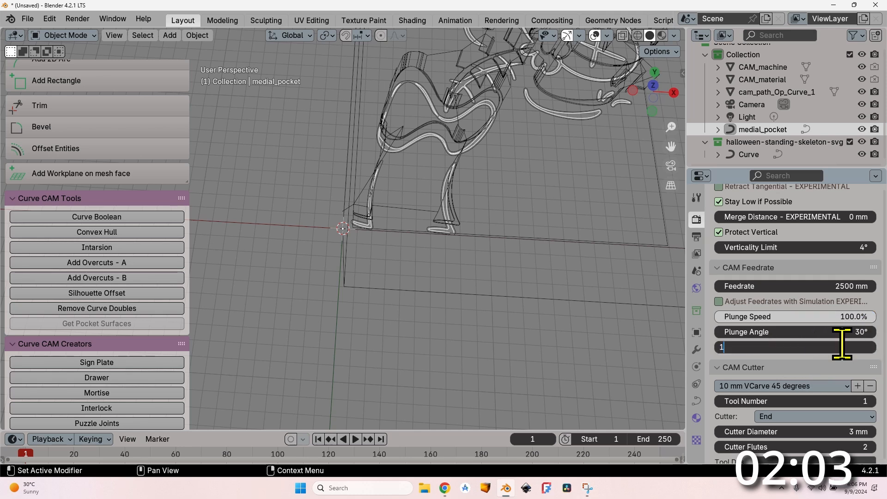
text(8500)
key(Return)
Step: Load the end cyl 3.00mm cutter preset for MedialPocket and enable the G-code trailer output
scroll(730, 366, down, 4)
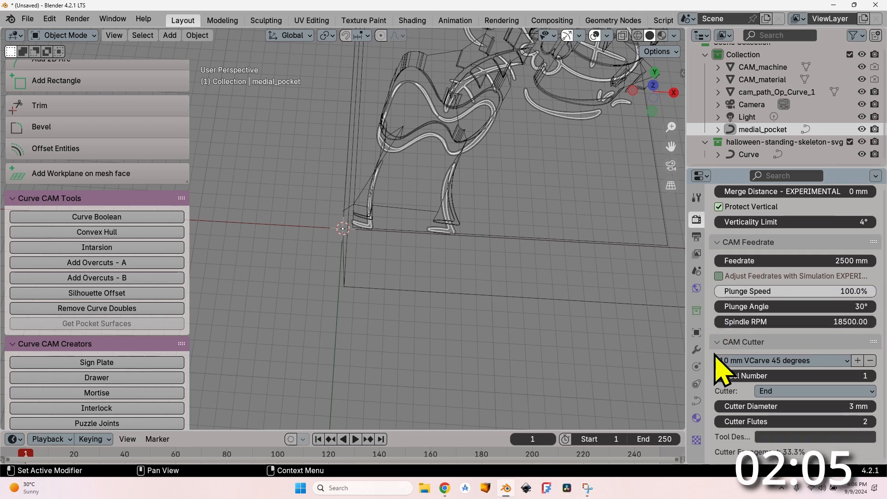
click(782, 309)
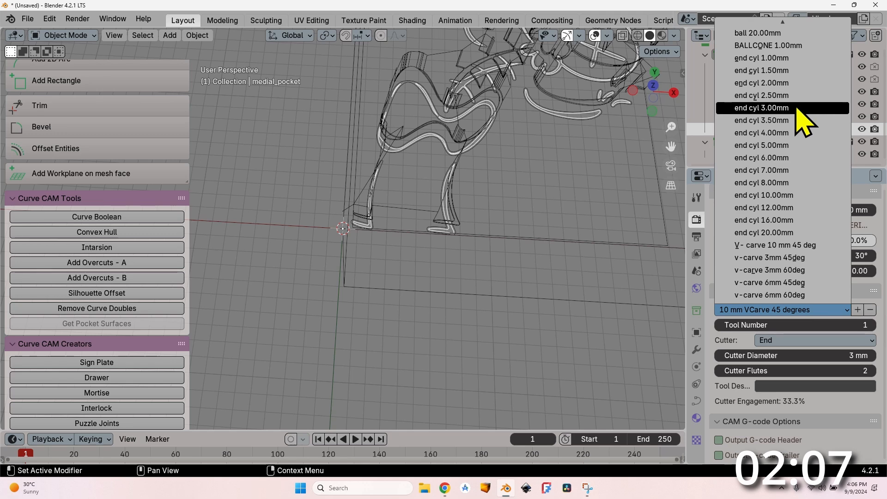
click(796, 107)
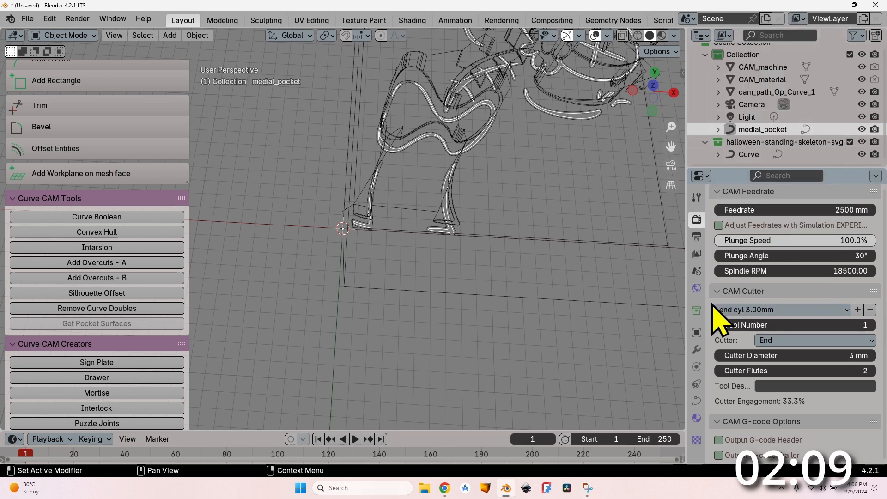
scroll(725, 351, down, 4)
click(719, 354)
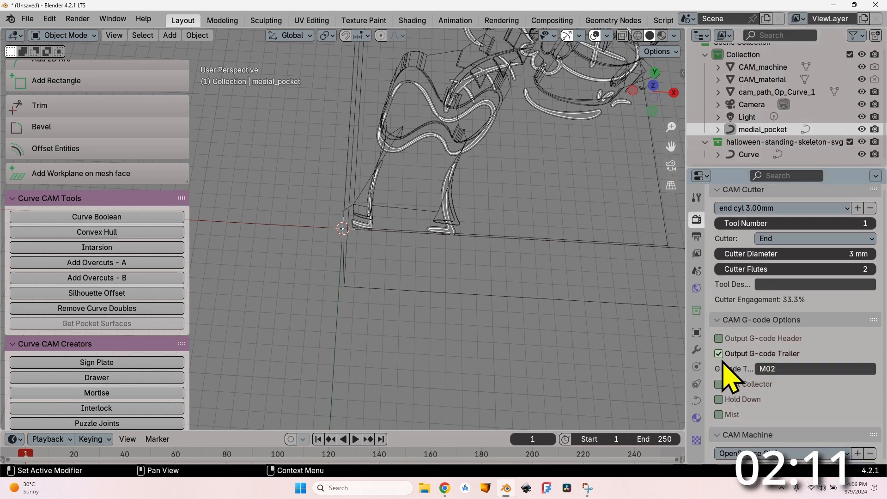
Step: Calculate the MedialPocket path with the 3 mm end cutter, export its G-code and inspect the toolpath in the viewport
scroll(714, 359, up, 1)
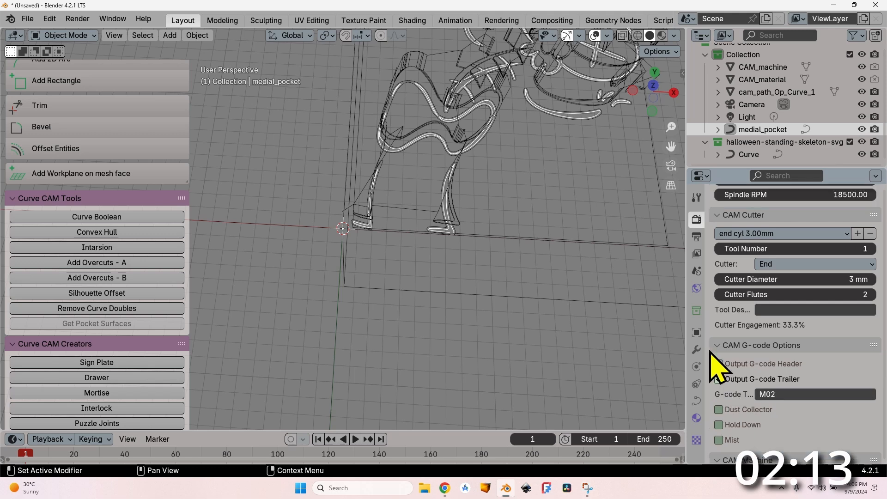
scroll(720, 365, up, 15)
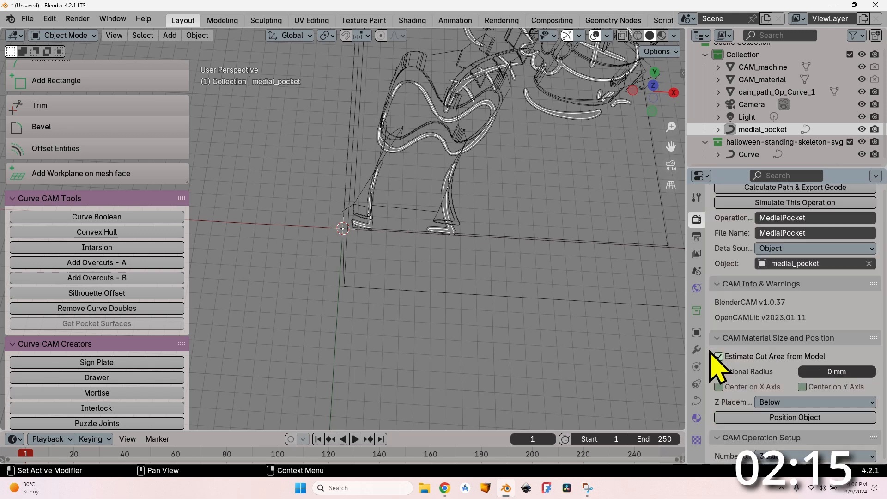
click(740, 390)
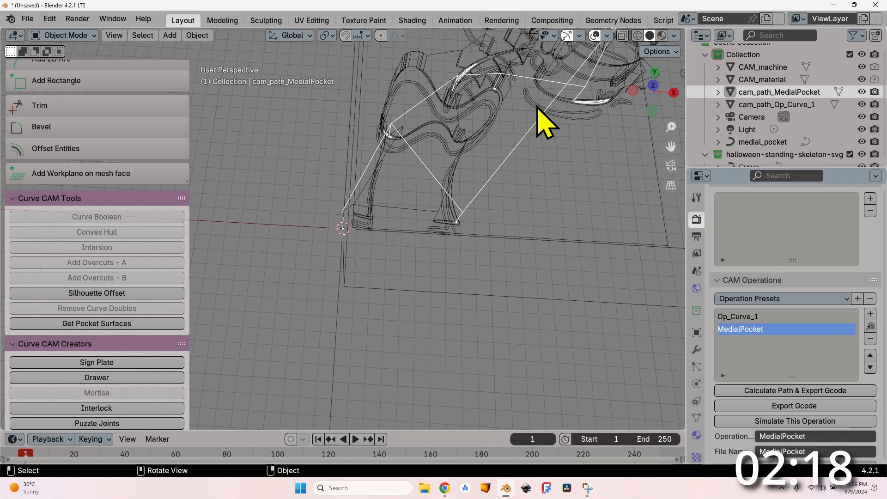
middle_drag(523, 135, 410, 145)
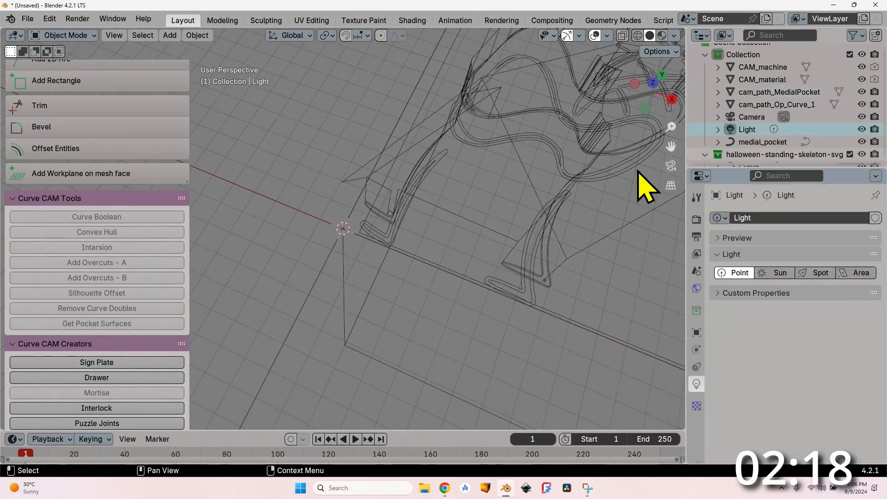
Step: Reselect the medial_pocket curve and the MedialPocket operation, and load the end cyl 1.00mm cutter preset for it
click(741, 141)
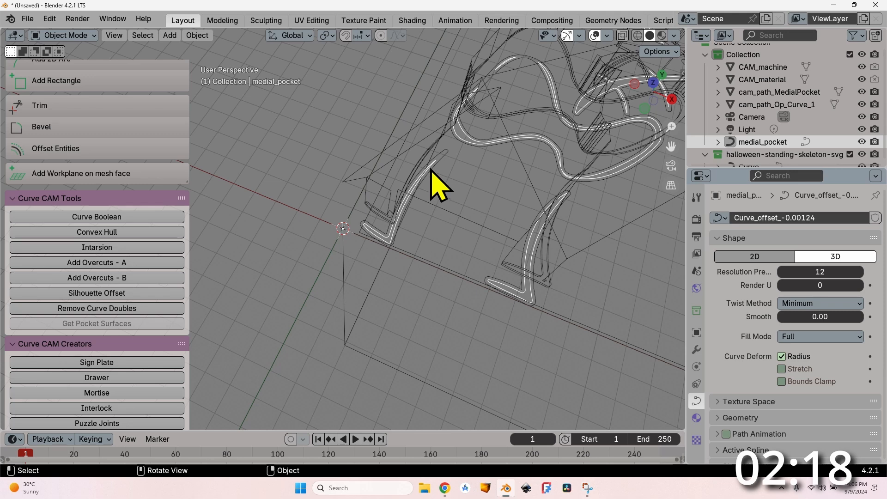
click(695, 220)
click(762, 375)
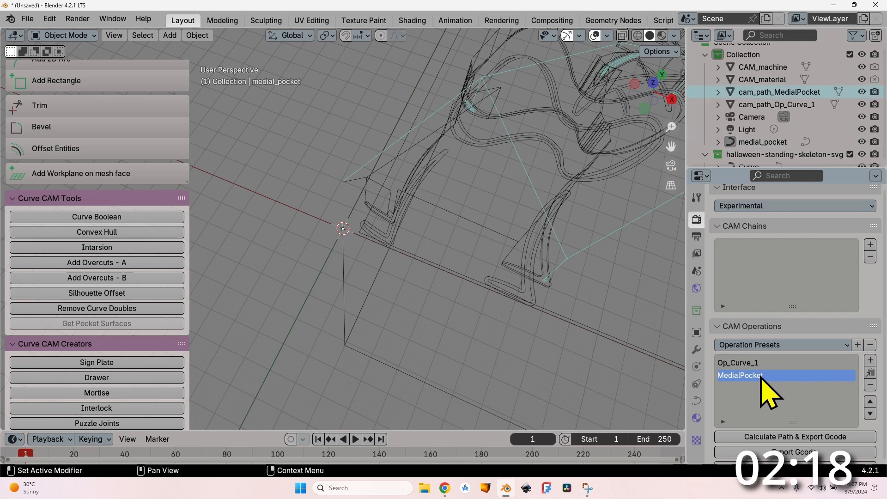
scroll(719, 374, down, 20)
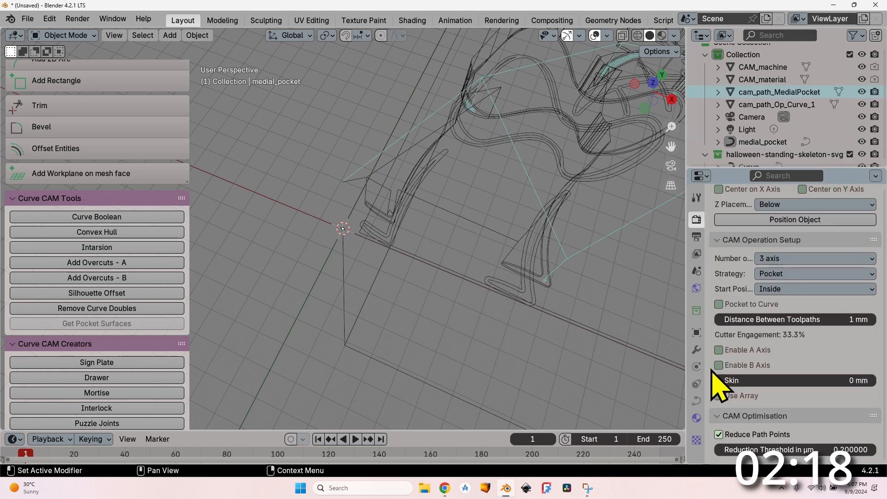
scroll(719, 383, down, 3)
click(767, 290)
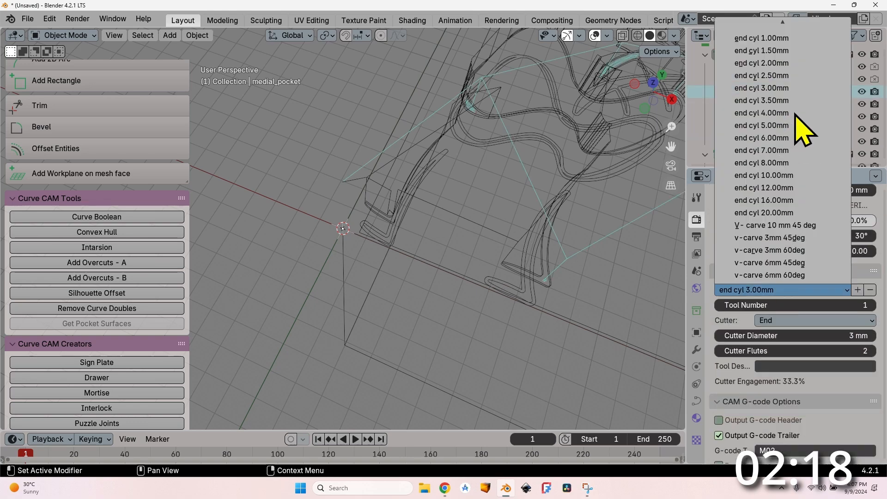
click(784, 38)
Step: Set the MedialPocket operation's layer thickness to 1 mm
scroll(721, 323, up, 8)
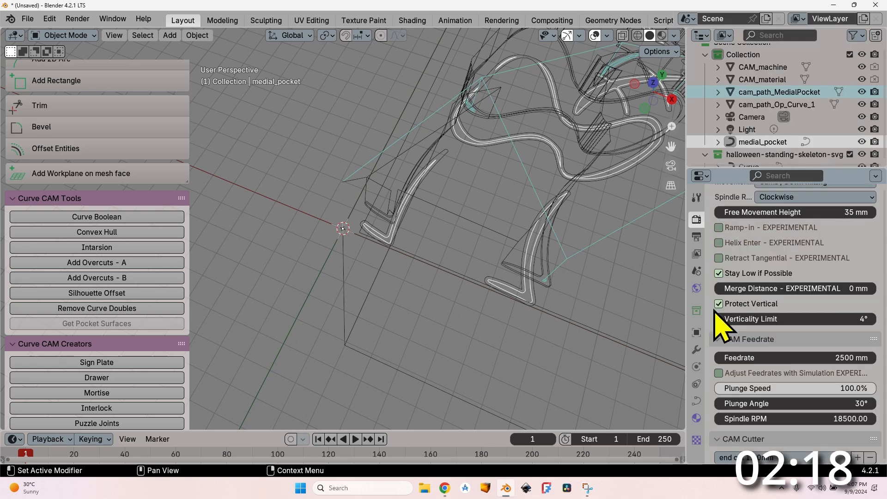
scroll(721, 325, up, 10)
click(856, 272)
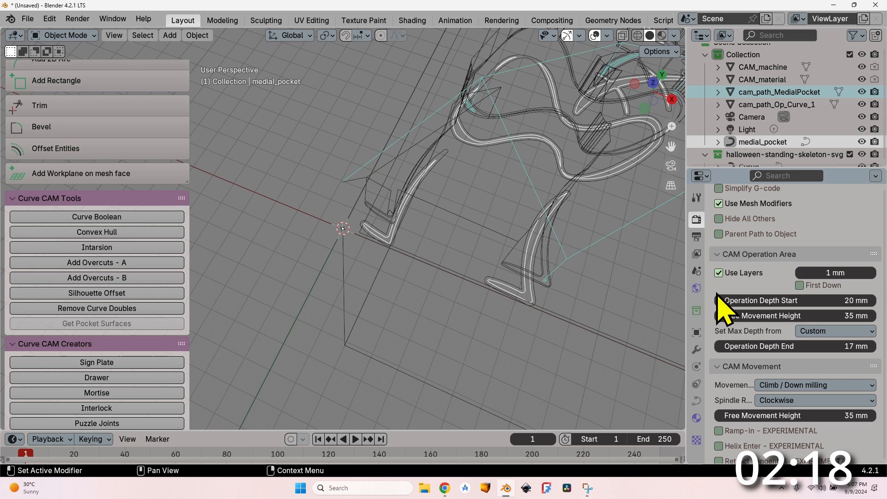
Step: Recalculate the MedialPocket path with its G-code export and inspect the new toolpath around the skeleton's feet
scroll(722, 307, up, 15)
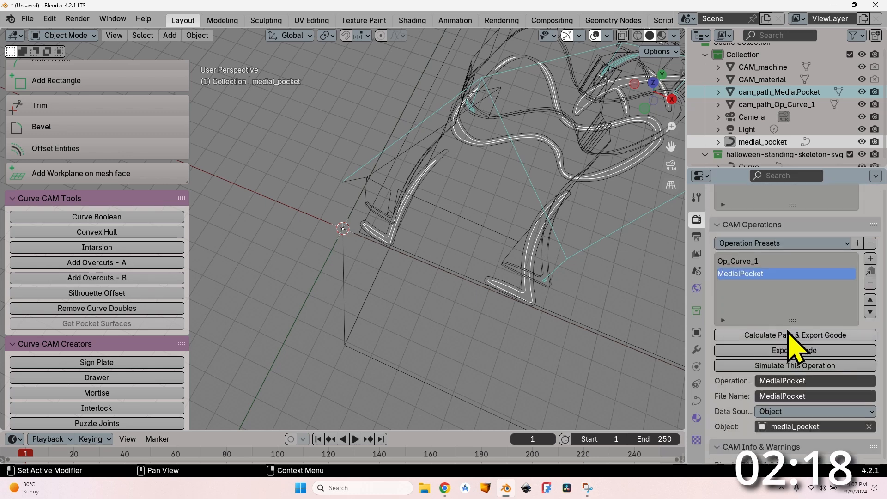
click(788, 334)
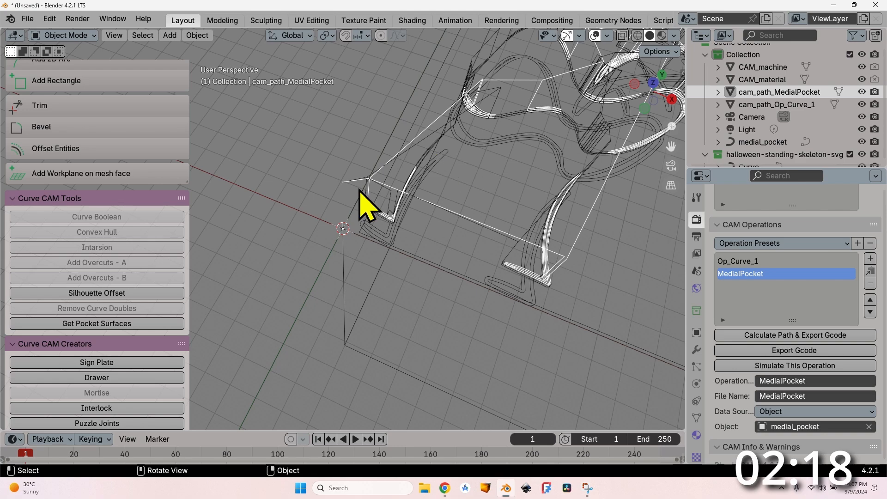
middle_drag(359, 190, 415, 135)
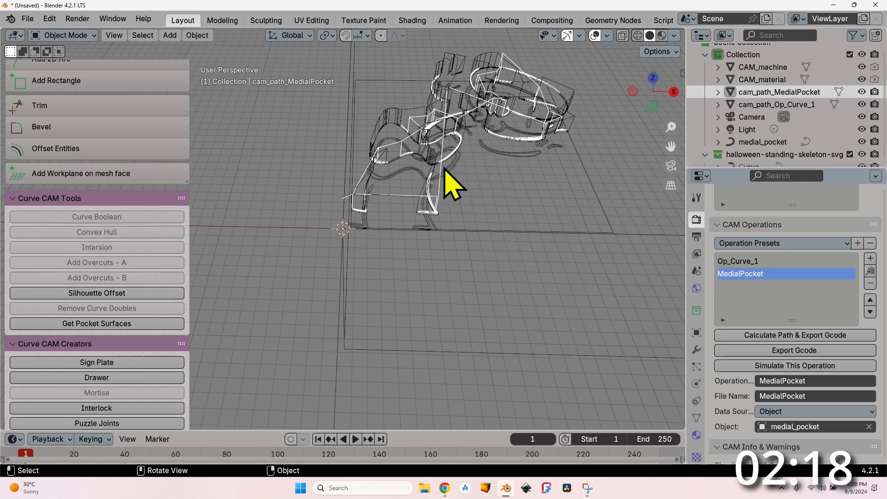
scroll(448, 184, up, 3)
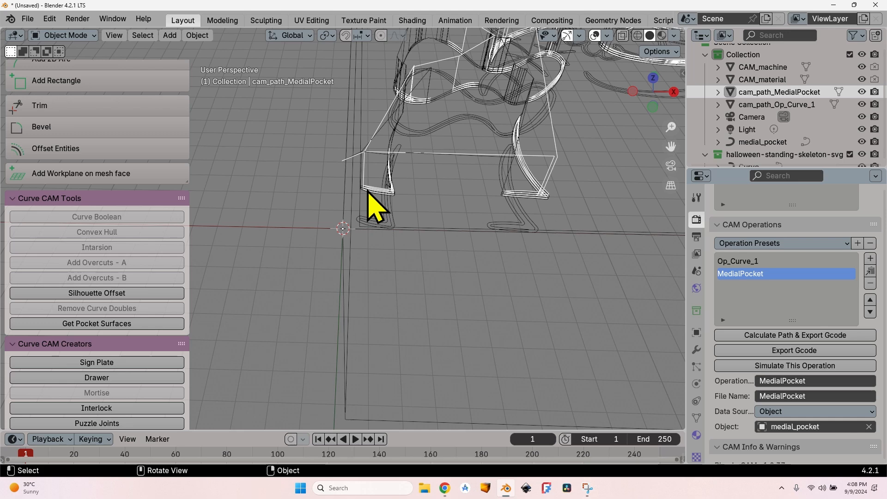
Step: Save the project as "halloween skeleton.blend"
click(28, 18)
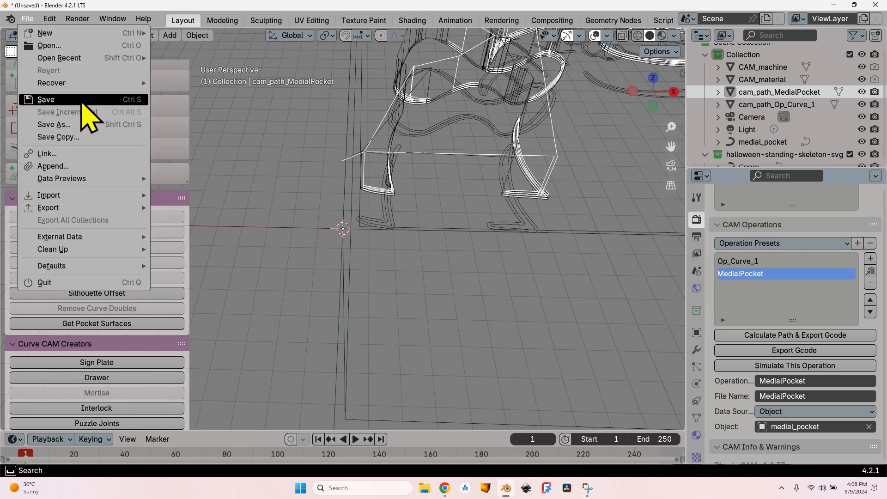
click(35, 100)
text(halloween skeleton.blend)
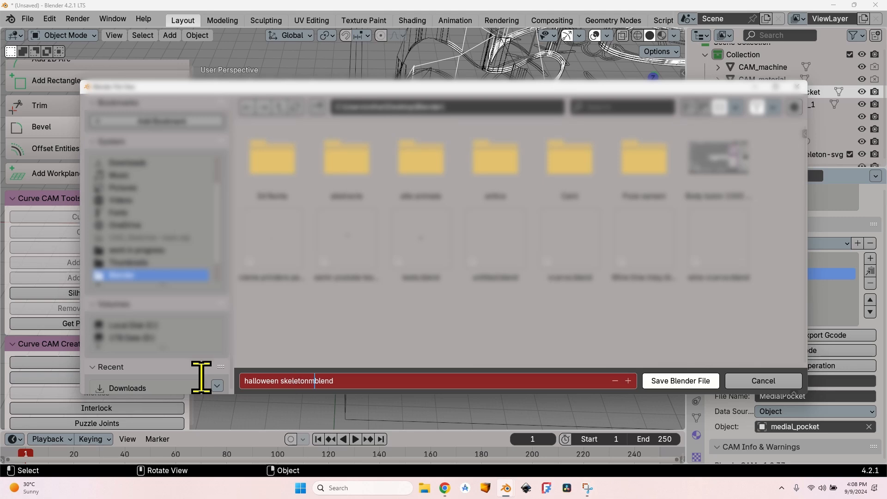
click(681, 380)
Step: Export the G-code of the Op_Curve_1 and MedialPocket operations
click(766, 262)
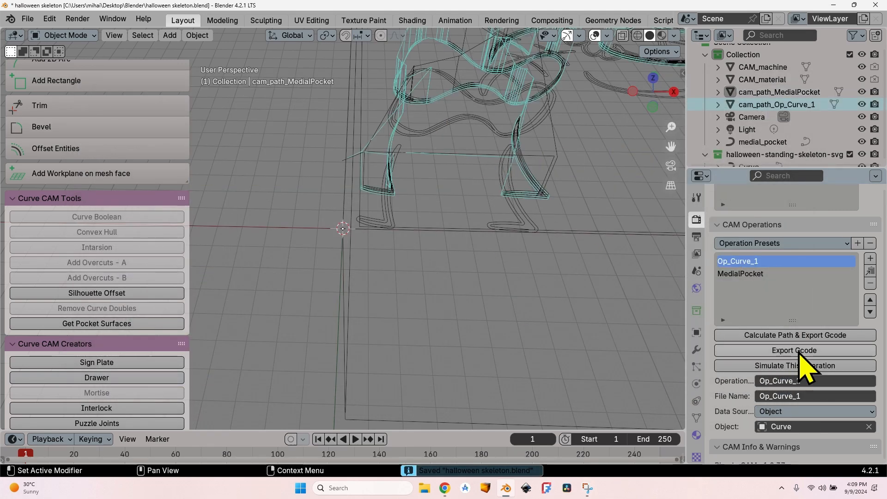
click(759, 274)
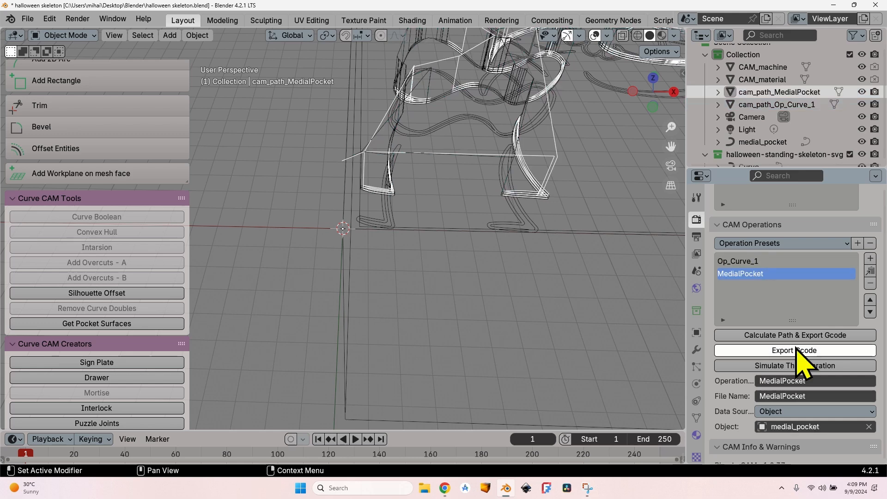